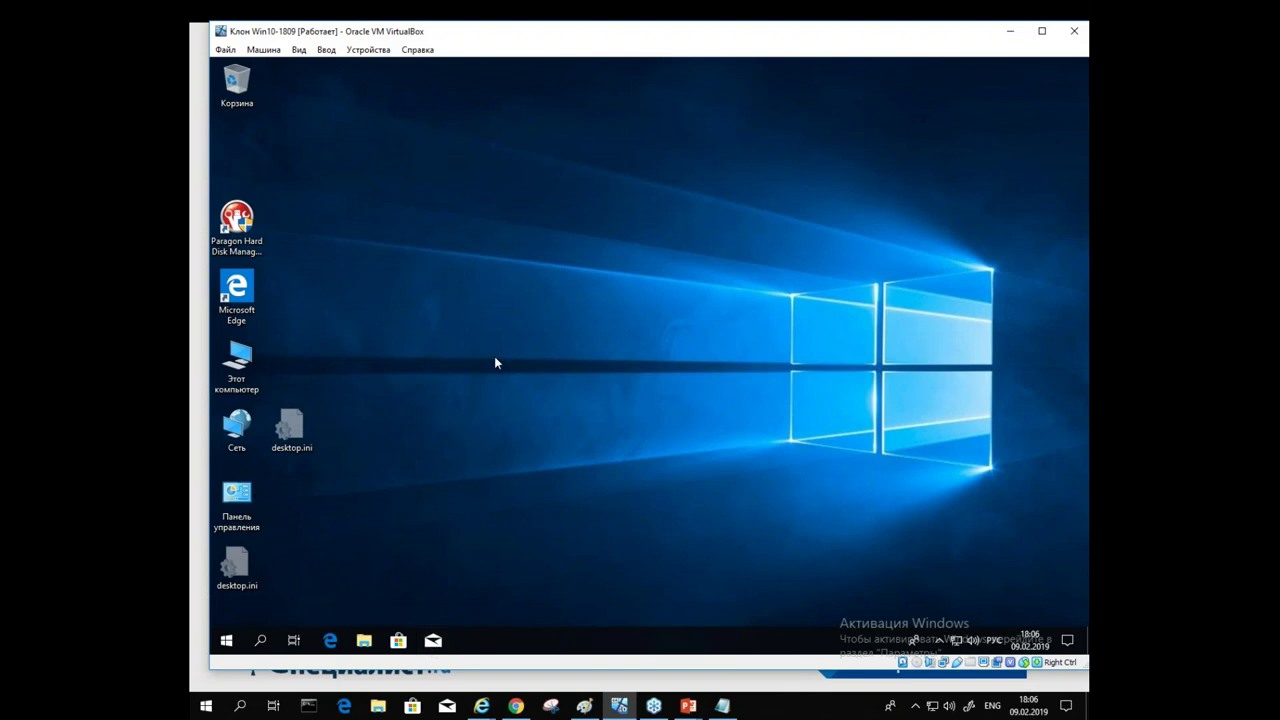
Step: Open Disk Management in the Windows 10 virtual machine and widen its window to show both partitions' descriptions in full
{"action": "right_click", "coordinate": [227, 643]}
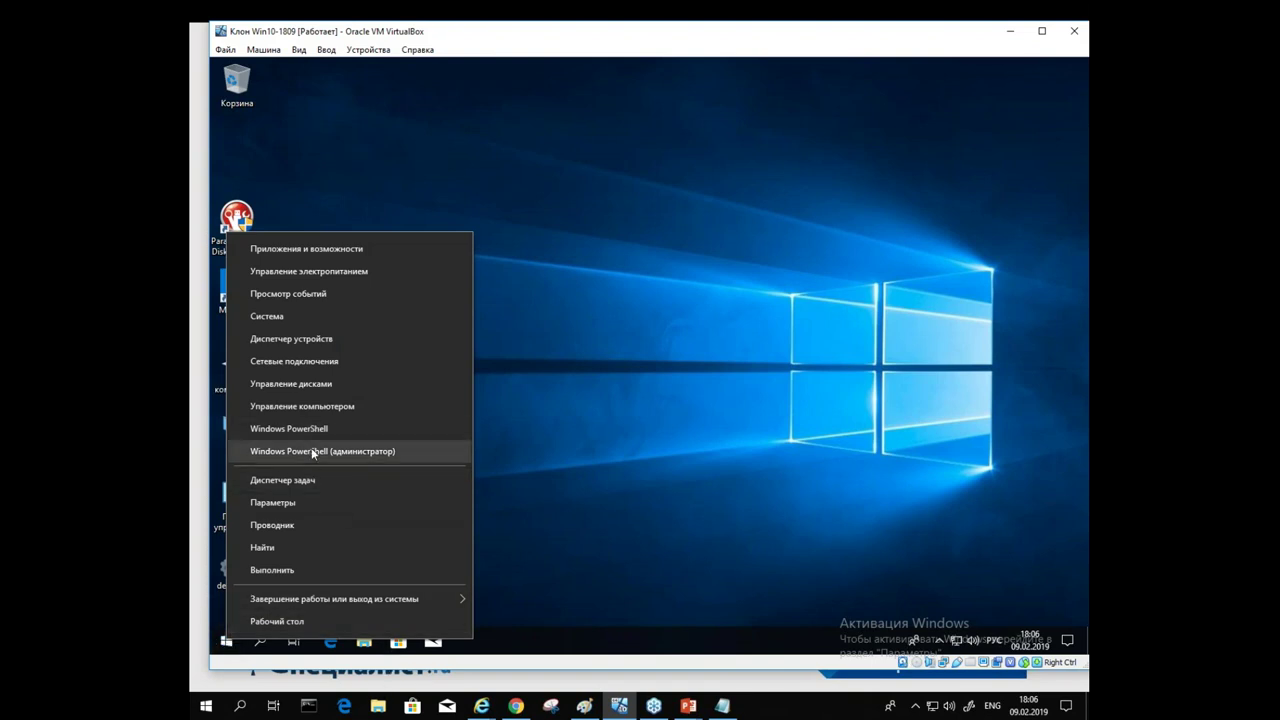
{"action": "left_click", "coordinate": [304, 388]}
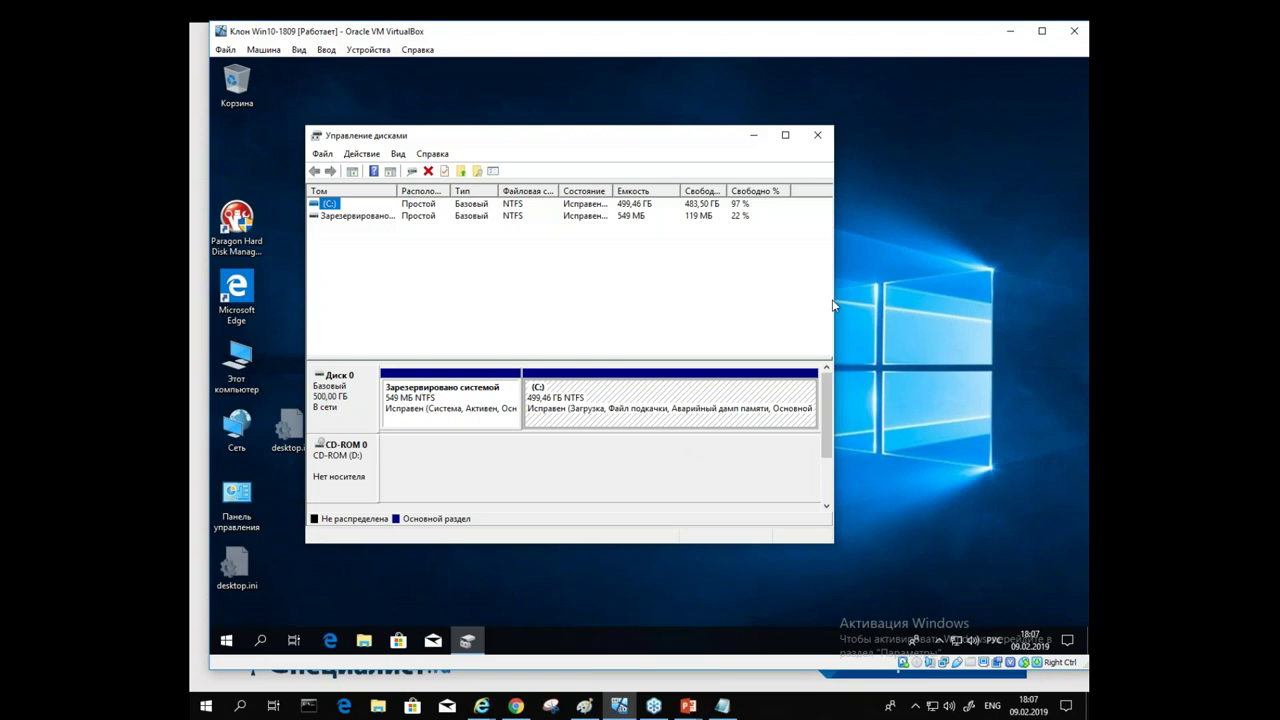
{"action": "left_click_drag", "start_coordinate": [835, 295], "coordinate": [1038, 292]}
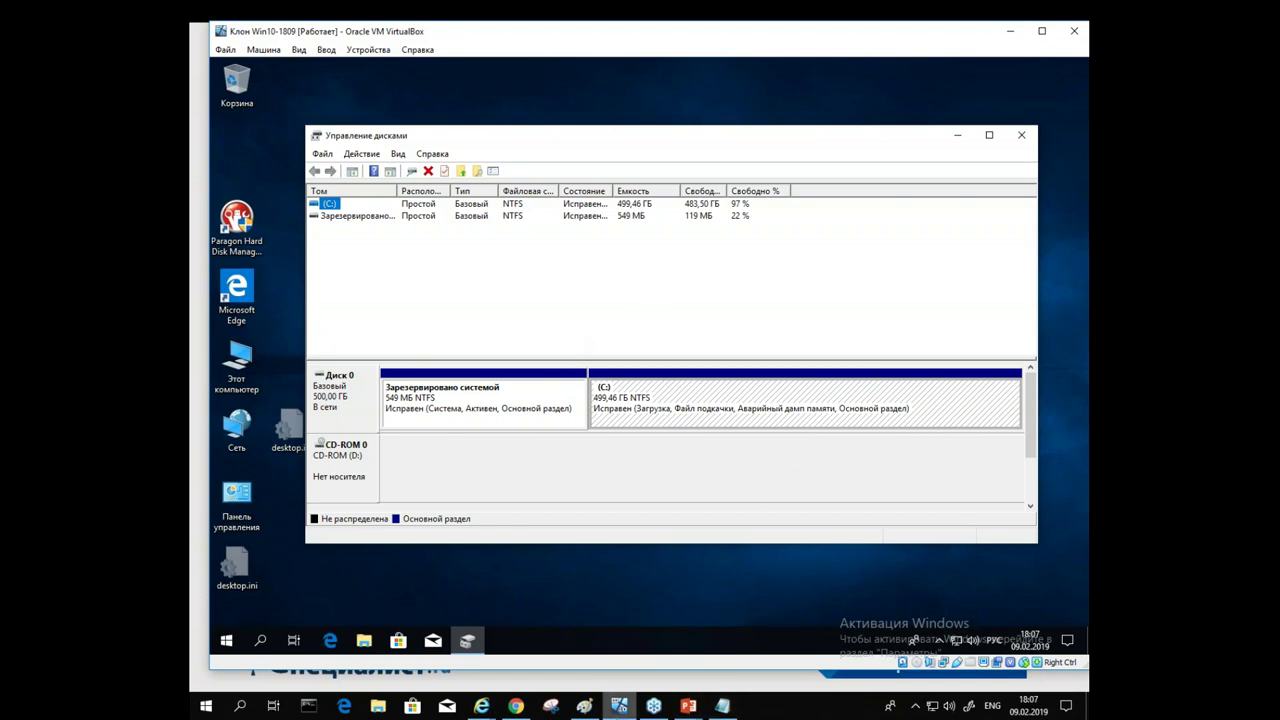
Step: Switch to the PowerPoint slide show, review the slides on default Windows 10 partition configurations, and end the show
{"action": "left_click", "coordinate": [688, 706]}
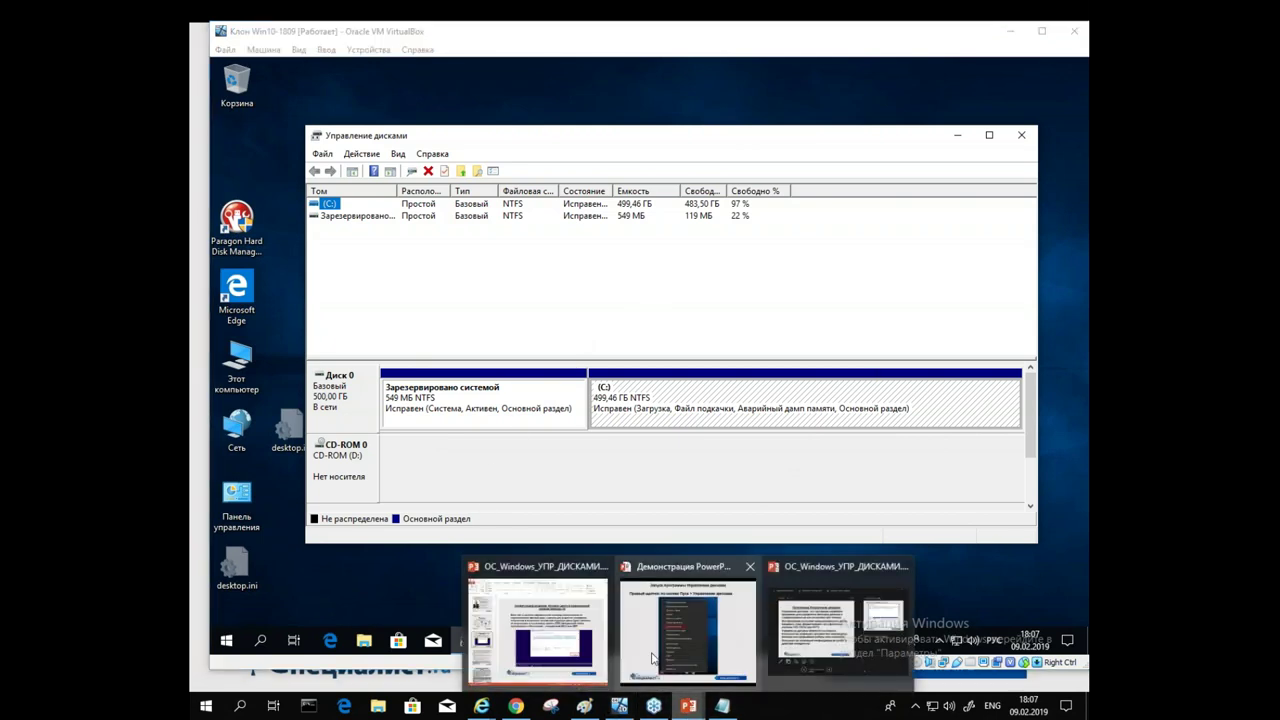
{"action": "left_click", "coordinate": [653, 634]}
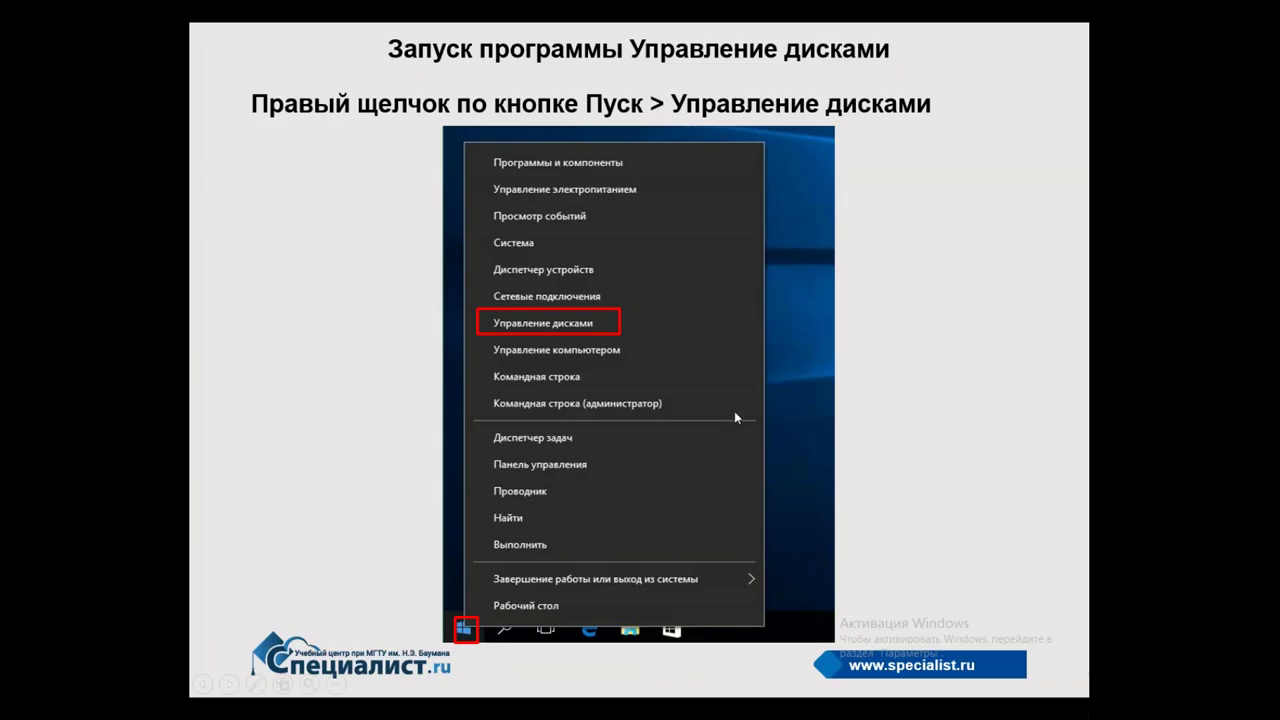
{"action": "left_click", "coordinate": [201, 685]}
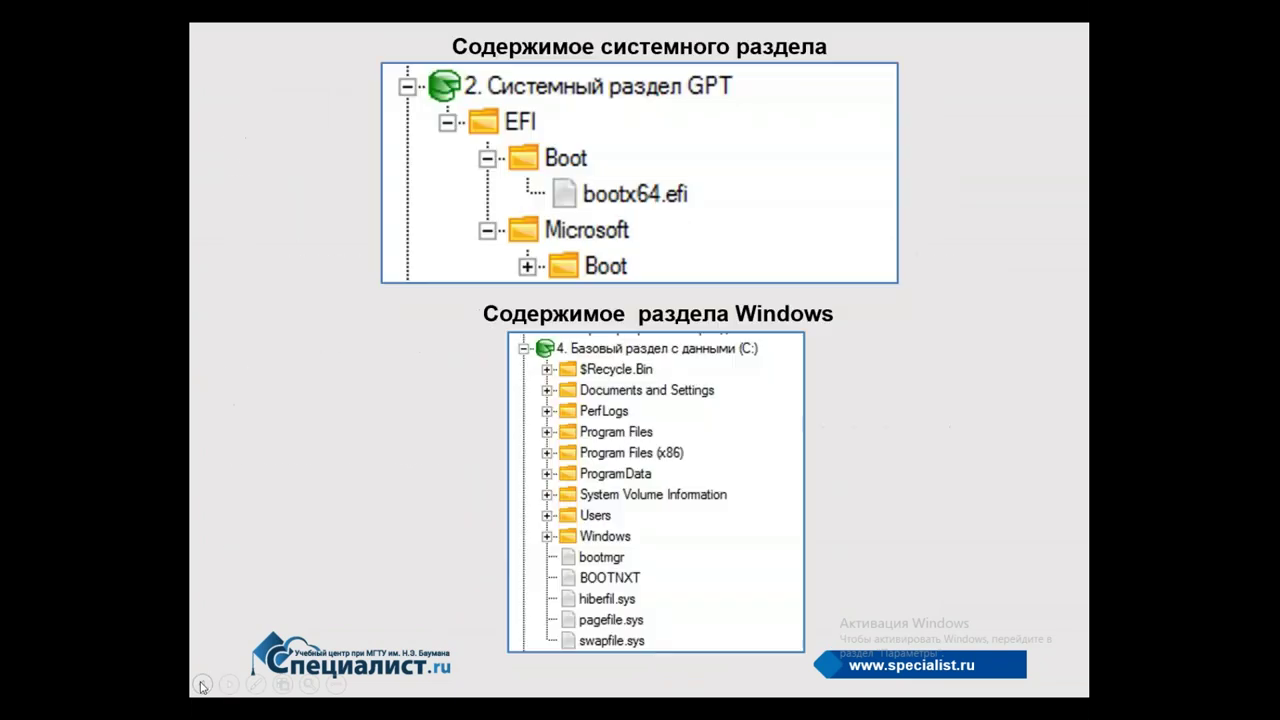
{"action": "left_click", "coordinate": [201, 685]}
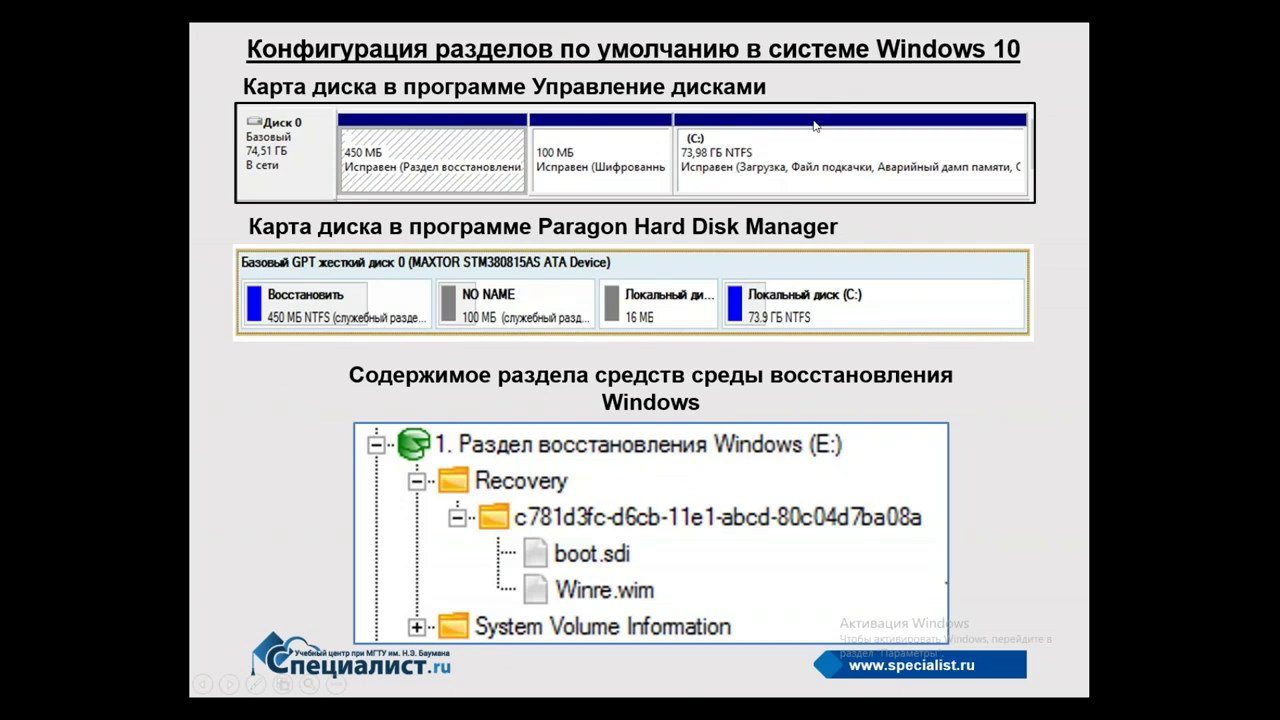
{"action": "left_click", "coordinate": [200, 686]}
{"action": "left_click", "coordinate": [200, 686]}
{"action": "left_click", "coordinate": [200, 686]}
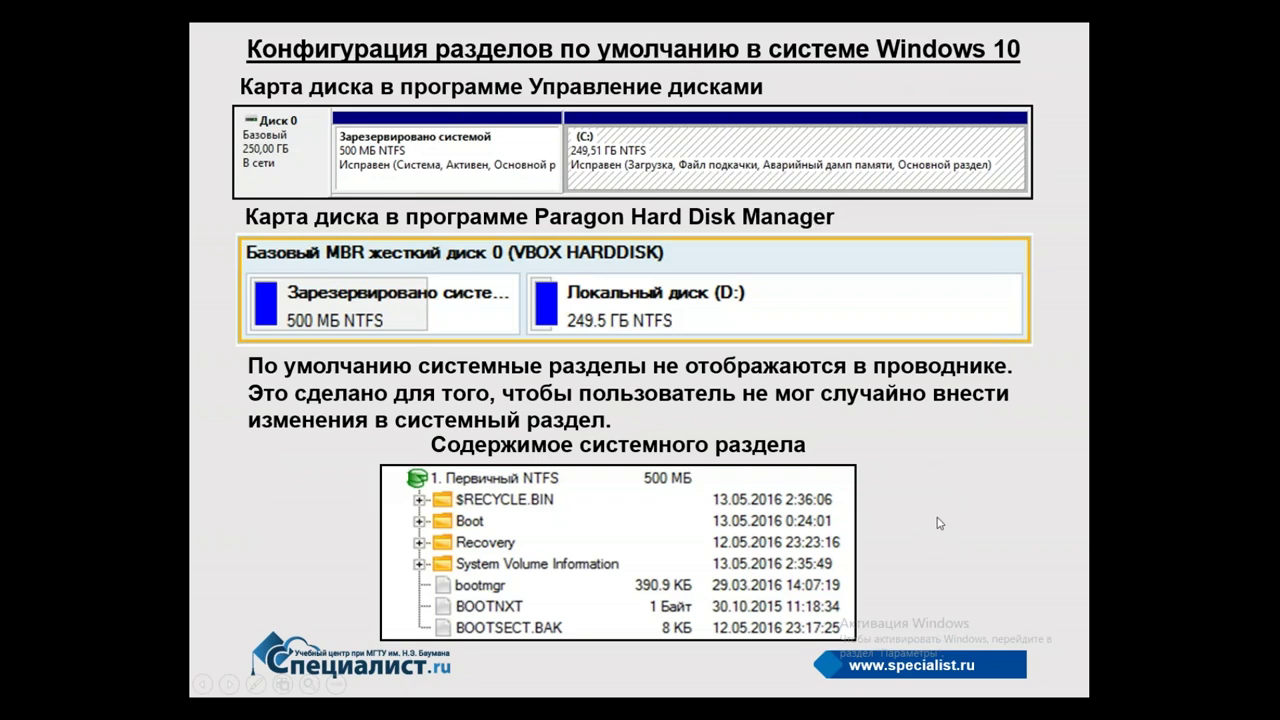
{"action": "left_click", "coordinate": [876, 452]}
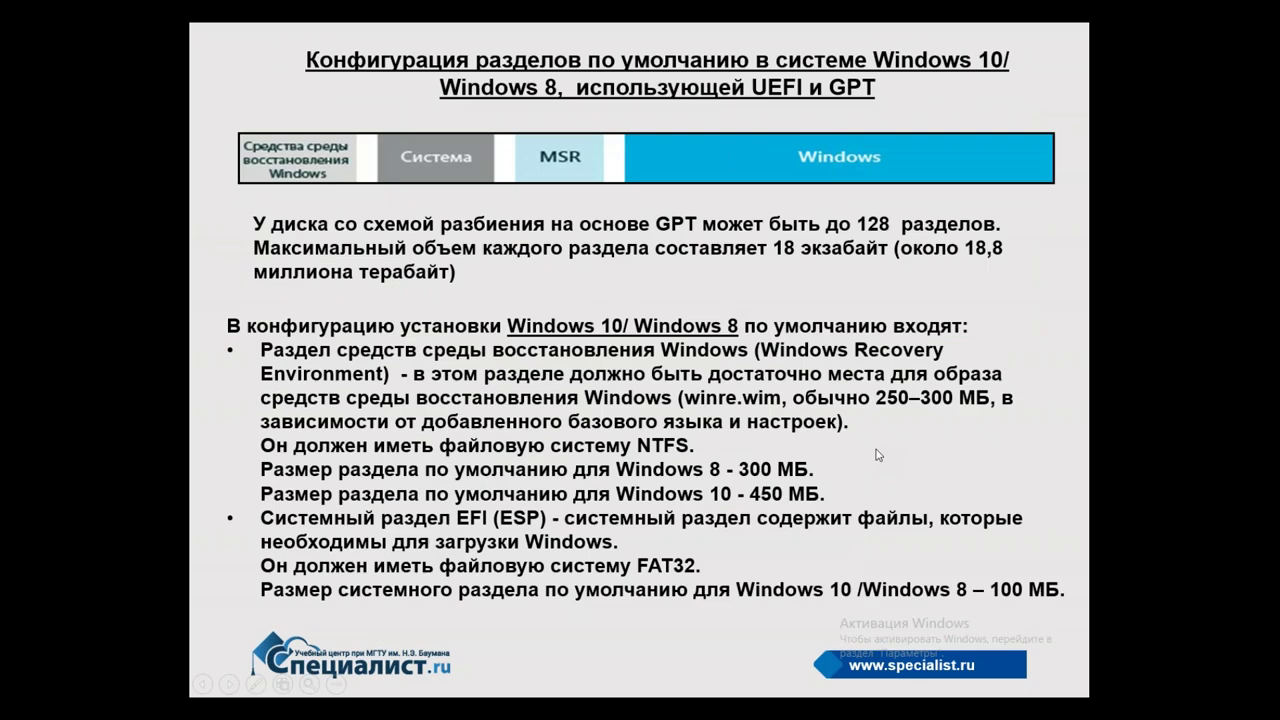
{"action": "left_click", "coordinate": [852, 444]}
{"action": "right_click", "coordinate": [898, 56]}
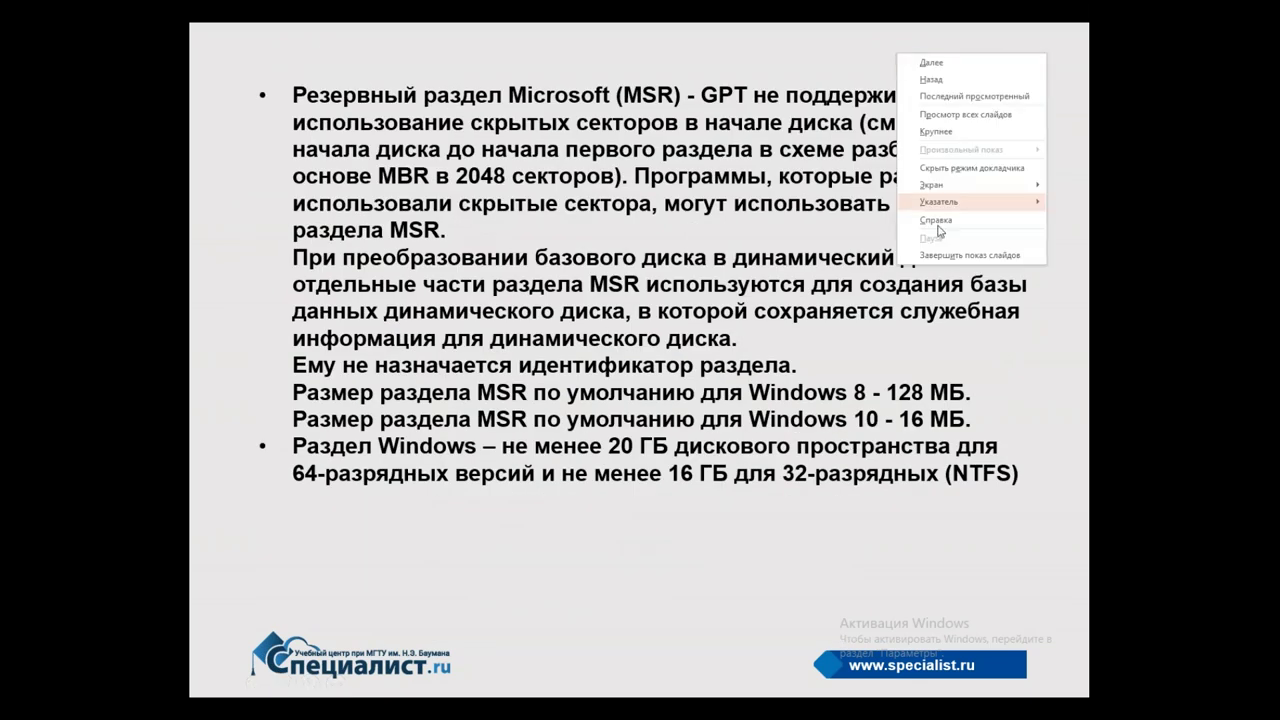
{"action": "left_click", "coordinate": [940, 256]}
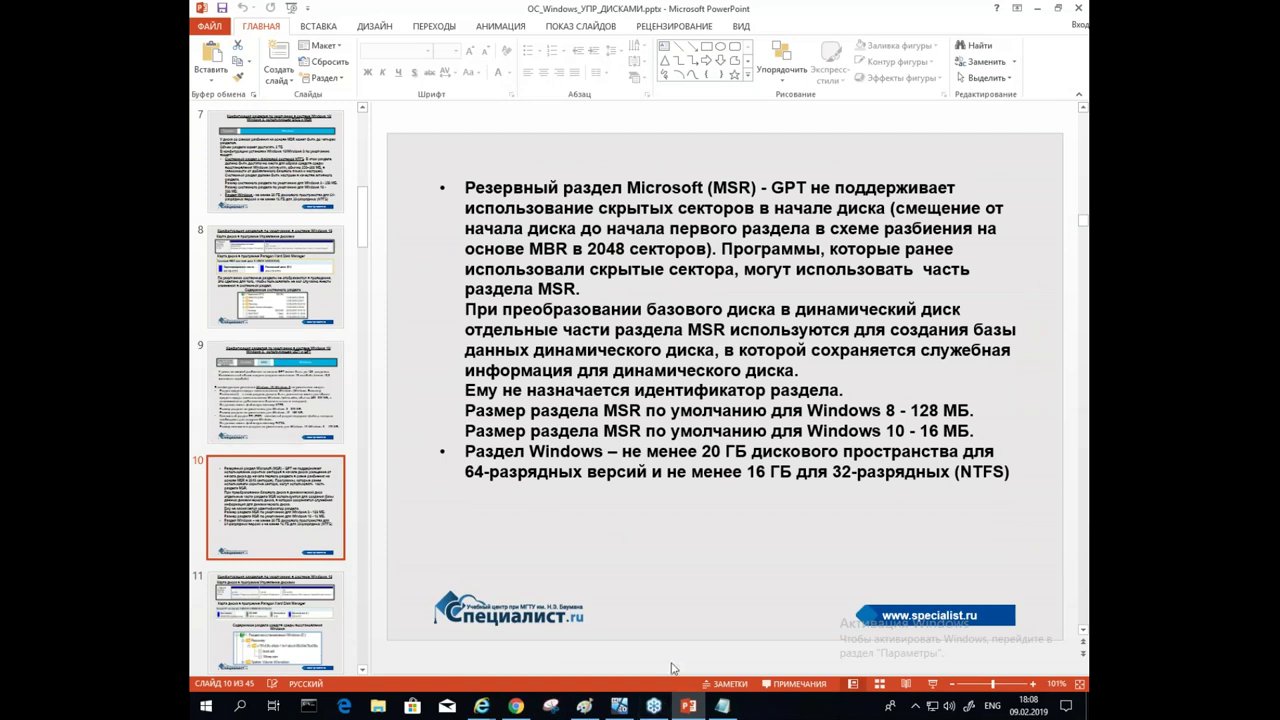
Step: Switch to Paint, start a blank picture and draw a long horizontal rectangle about 871 × 45 px as a disk bar
{"action": "left_click", "coordinate": [619, 706]}
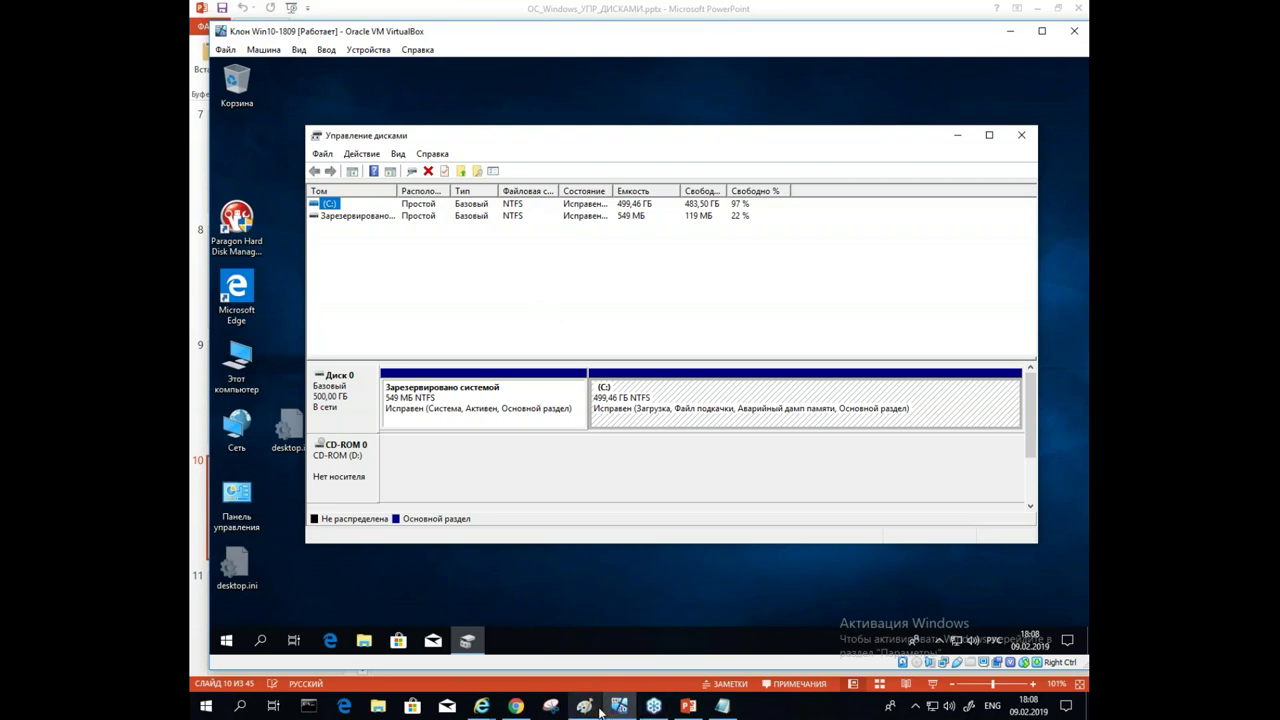
{"action": "mouse_move", "coordinate": [587, 708]}
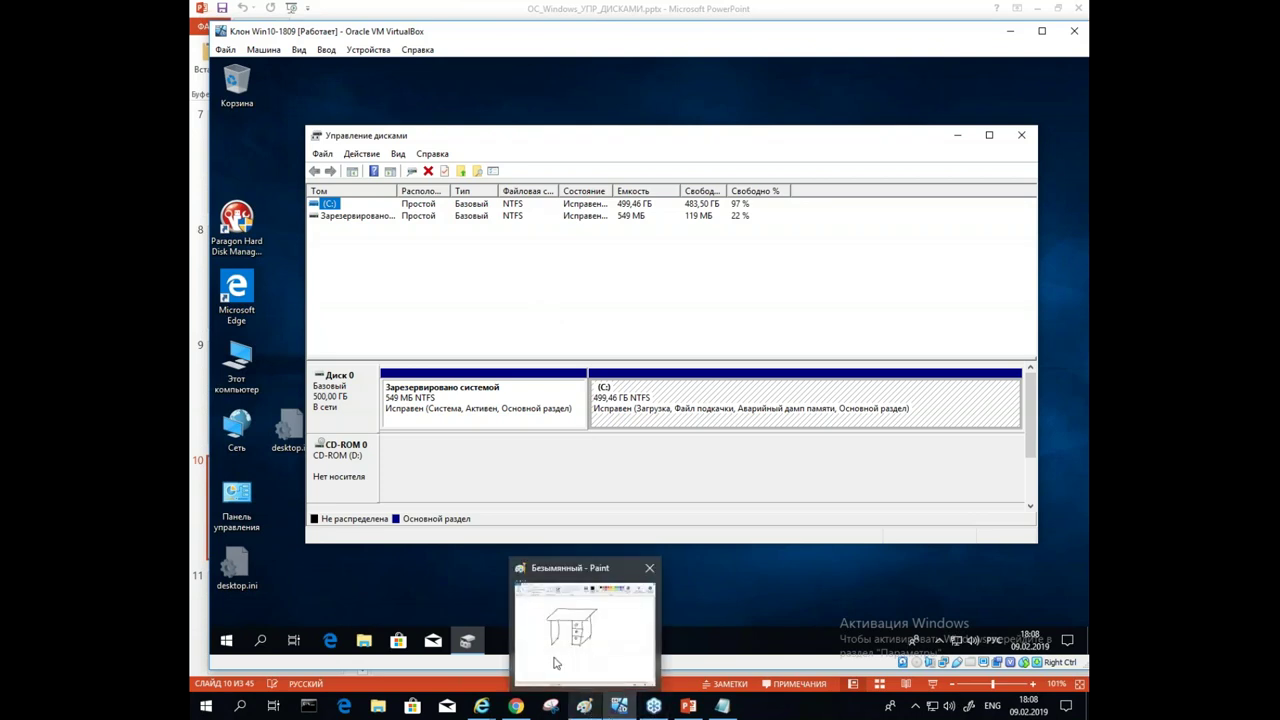
{"action": "mouse_move", "coordinate": [588, 648]}
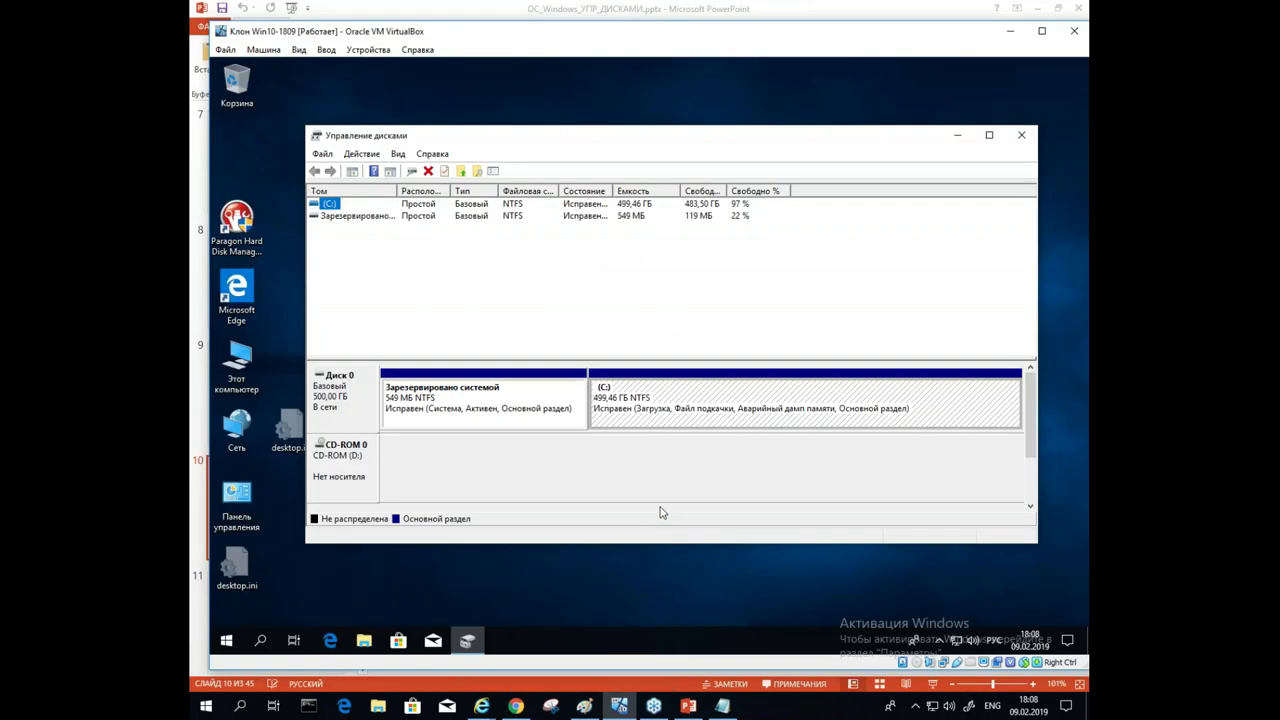
{"action": "left_click", "coordinate": [584, 706]}
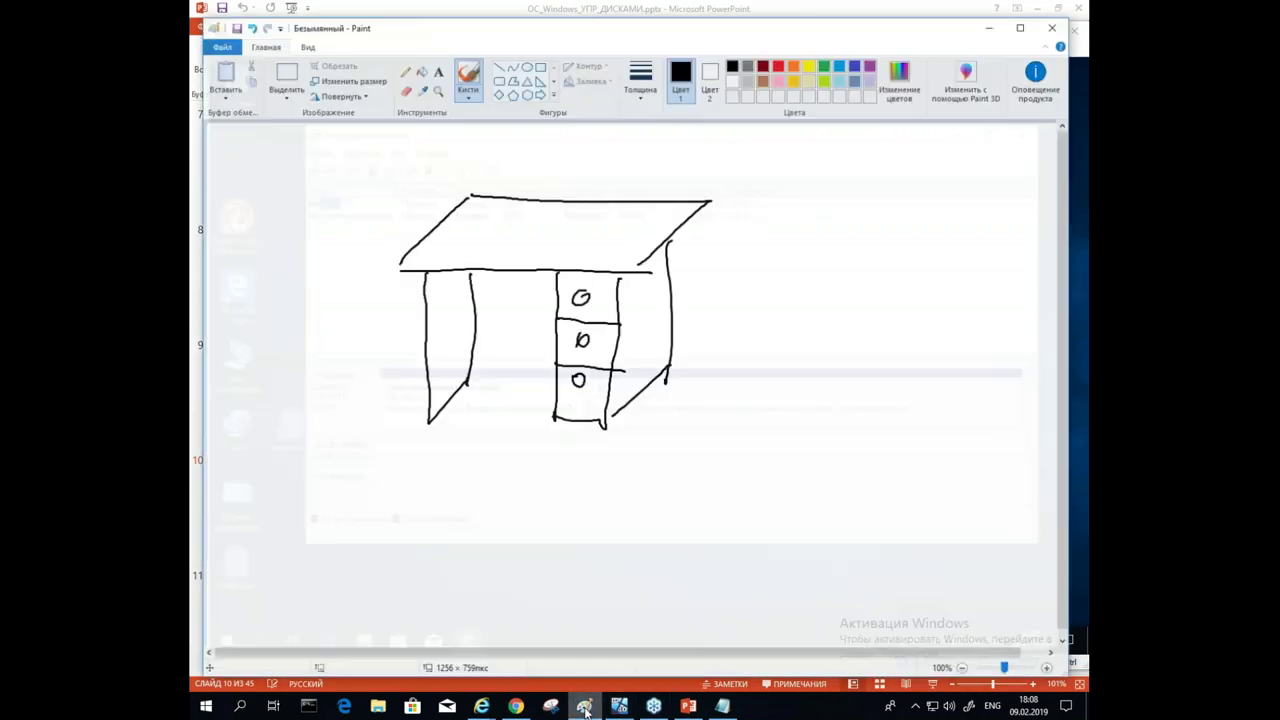
{"action": "left_click", "coordinate": [216, 36]}
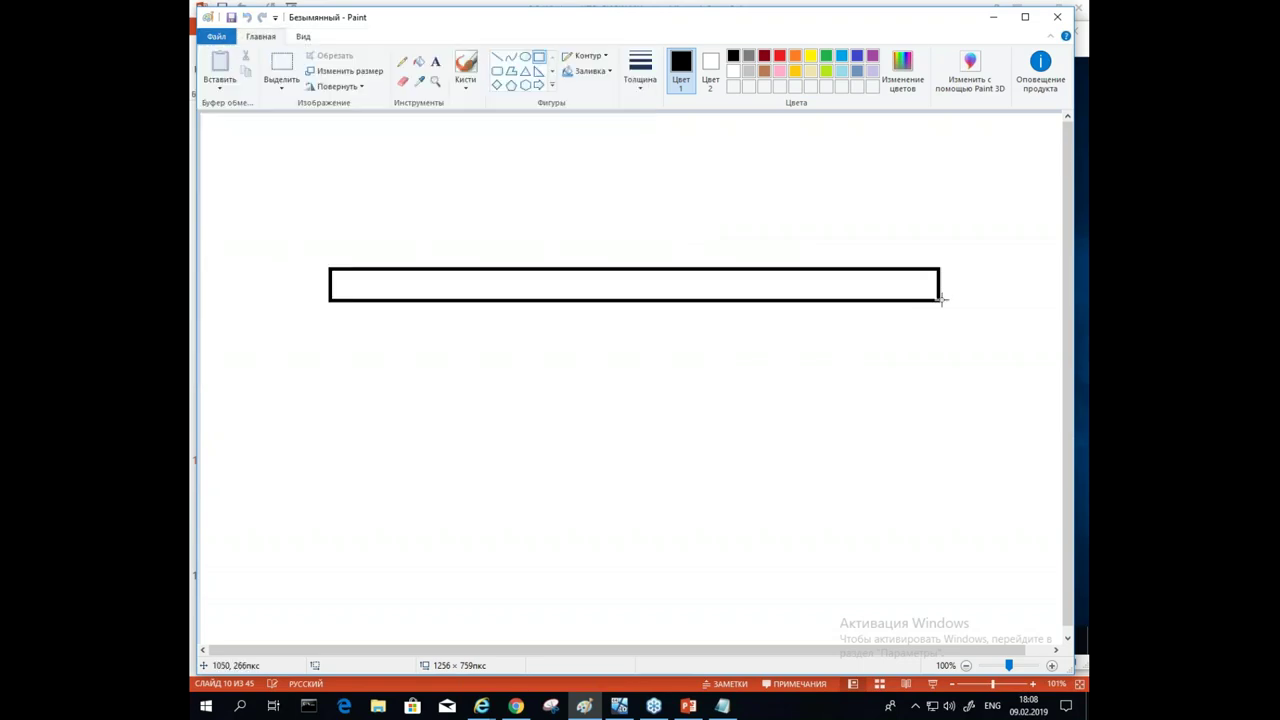
{"action": "left_click_drag", "start_coordinate": [940, 297], "coordinate": [942, 299]}
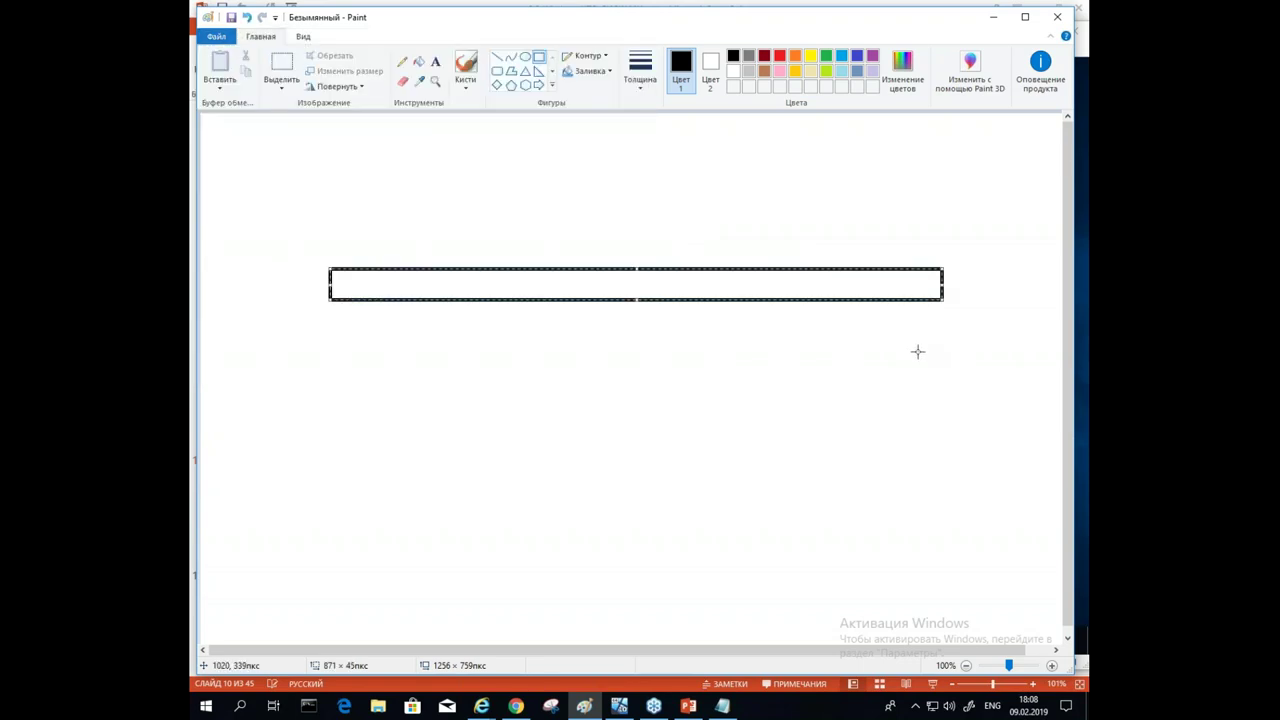
Step: With the brush, divide the bar with a vertical line, write "Сист." in its smaller section and "C:" above the larger one
{"action": "left_click", "coordinate": [462, 64]}
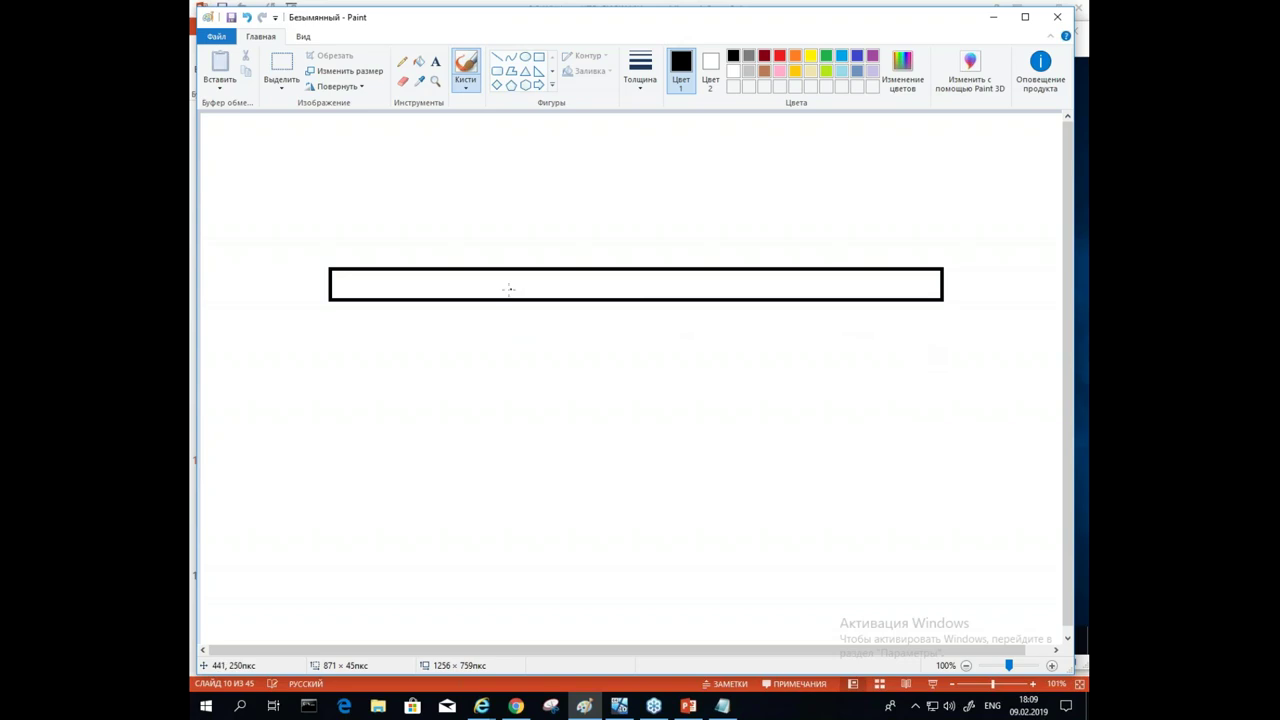
{"action": "left_click_drag", "start_coordinate": [518, 245], "coordinate": [515, 335]}
{"action": "left_click_drag", "start_coordinate": [386, 270], "coordinate": [440, 283]}
{"action": "left_click", "coordinate": [448, 284]}
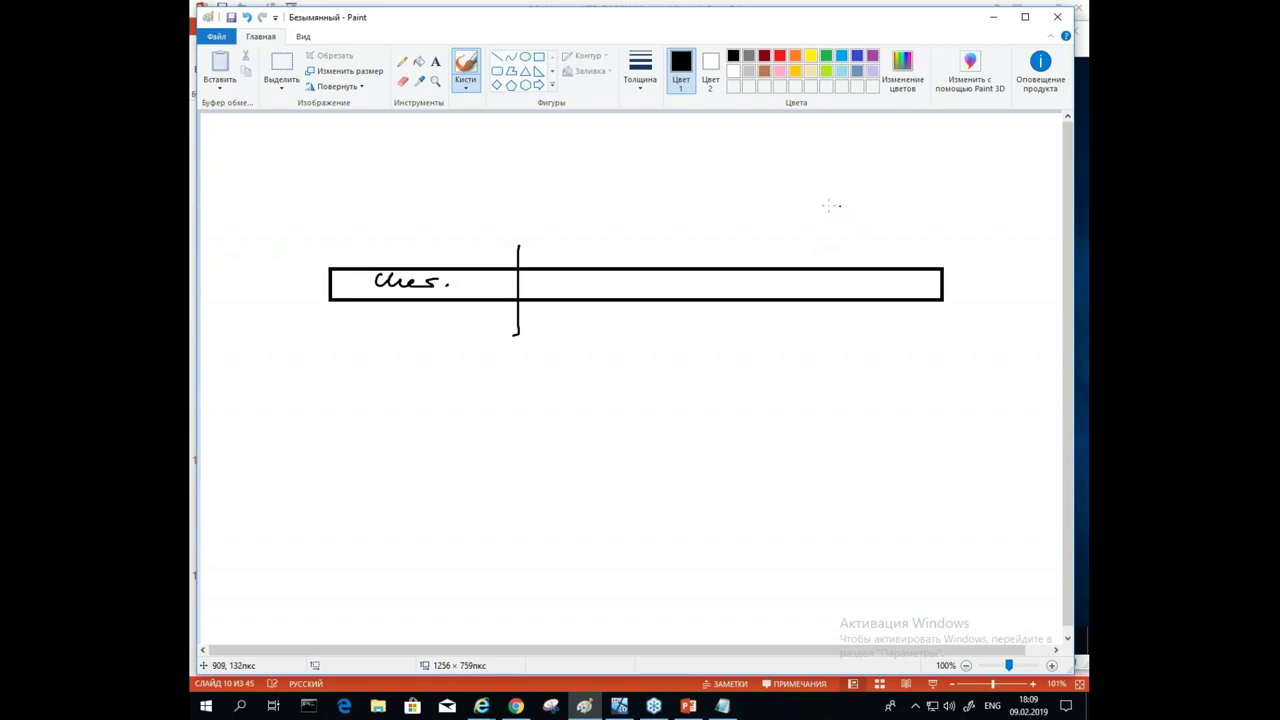
{"action": "mouse_move", "coordinate": [688, 211]}
{"action": "left_mouse_down"}
{"action": "mouse_move", "coordinate": [659, 222]}
{"action": "mouse_move", "coordinate": [686, 236]}
{"action": "left_mouse_up"}
{"action": "left_click_drag", "start_coordinate": [705, 209], "coordinate": [708, 234]}
Step: Draw three arrows from below into the C: section of the bar and label them "ПО", "ПП" and "Данные"
{"action": "mouse_move", "coordinate": [466, 391]}
{"action": "left_mouse_down"}
{"action": "mouse_move", "coordinate": [550, 315]}
{"action": "mouse_move", "coordinate": [546, 297]}
{"action": "left_mouse_up"}
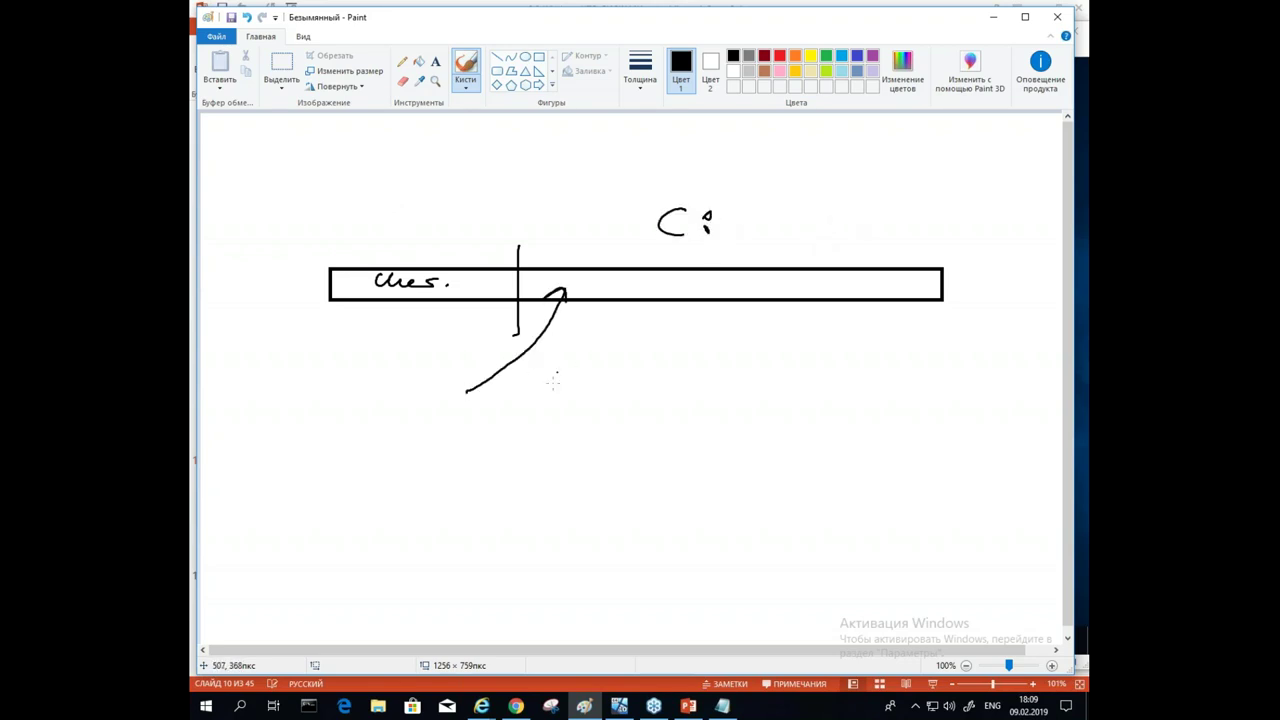
{"action": "mouse_move", "coordinate": [406, 432]}
{"action": "left_mouse_down"}
{"action": "mouse_move", "coordinate": [427, 412]}
{"action": "mouse_move", "coordinate": [428, 432]}
{"action": "left_mouse_up"}
{"action": "mouse_move", "coordinate": [452, 408]}
{"action": "left_mouse_down"}
{"action": "mouse_move", "coordinate": [442, 427]}
{"action": "mouse_move", "coordinate": [444, 412]}
{"action": "left_mouse_up"}
{"action": "mouse_move", "coordinate": [517, 450]}
{"action": "left_mouse_down"}
{"action": "mouse_move", "coordinate": [580, 337]}
{"action": "mouse_move", "coordinate": [583, 292]}
{"action": "mouse_move", "coordinate": [500, 420]}
{"action": "mouse_move", "coordinate": [522, 400]}
{"action": "mouse_move", "coordinate": [548, 418]}
{"action": "left_mouse_up"}
{"action": "mouse_move", "coordinate": [697, 450]}
{"action": "left_mouse_down"}
{"action": "mouse_move", "coordinate": [678, 398]}
{"action": "mouse_move", "coordinate": [700, 273]}
{"action": "left_mouse_up"}
{"action": "left_click_drag", "start_coordinate": [683, 279], "coordinate": [714, 294]}
{"action": "mouse_move", "coordinate": [767, 428]}
{"action": "left_mouse_down"}
{"action": "mouse_move", "coordinate": [738, 446]}
{"action": "mouse_move", "coordinate": [856, 432]}
{"action": "mouse_move", "coordinate": [856, 418]}
{"action": "mouse_move", "coordinate": [860, 454]}
{"action": "mouse_move", "coordinate": [886, 416]}
{"action": "mouse_move", "coordinate": [946, 430]}
{"action": "left_mouse_up"}
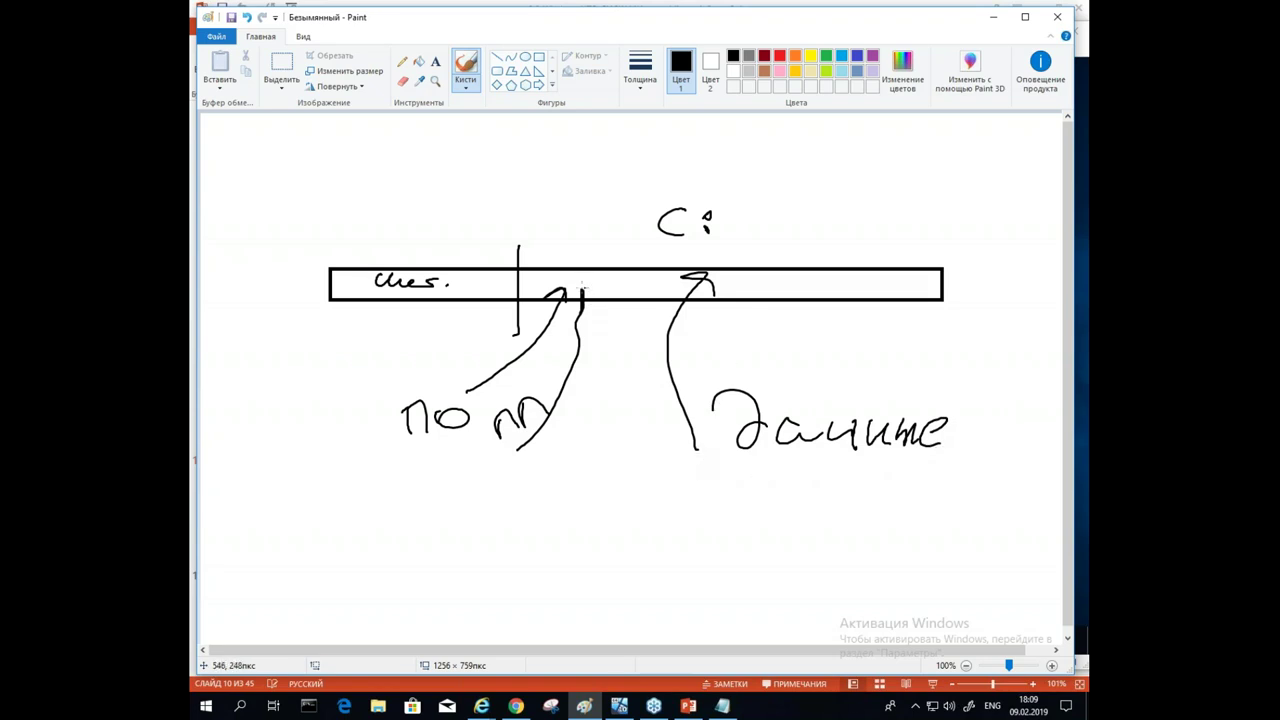
{"action": "mouse_move", "coordinate": [584, 288]}
{"action": "left_mouse_down"}
{"action": "mouse_move", "coordinate": [570, 316]}
{"action": "mouse_move", "coordinate": [580, 304]}
{"action": "left_mouse_up"}
Step: Circle the whole C: section of the bar and draw a freehand frame around the word "Данные"
{"action": "mouse_move", "coordinate": [929, 265]}
{"action": "left_mouse_down"}
{"action": "mouse_move", "coordinate": [863, 229]}
{"action": "mouse_move", "coordinate": [603, 232]}
{"action": "mouse_move", "coordinate": [503, 295]}
{"action": "mouse_move", "coordinate": [786, 310]}
{"action": "mouse_move", "coordinate": [931, 283]}
{"action": "left_mouse_up"}
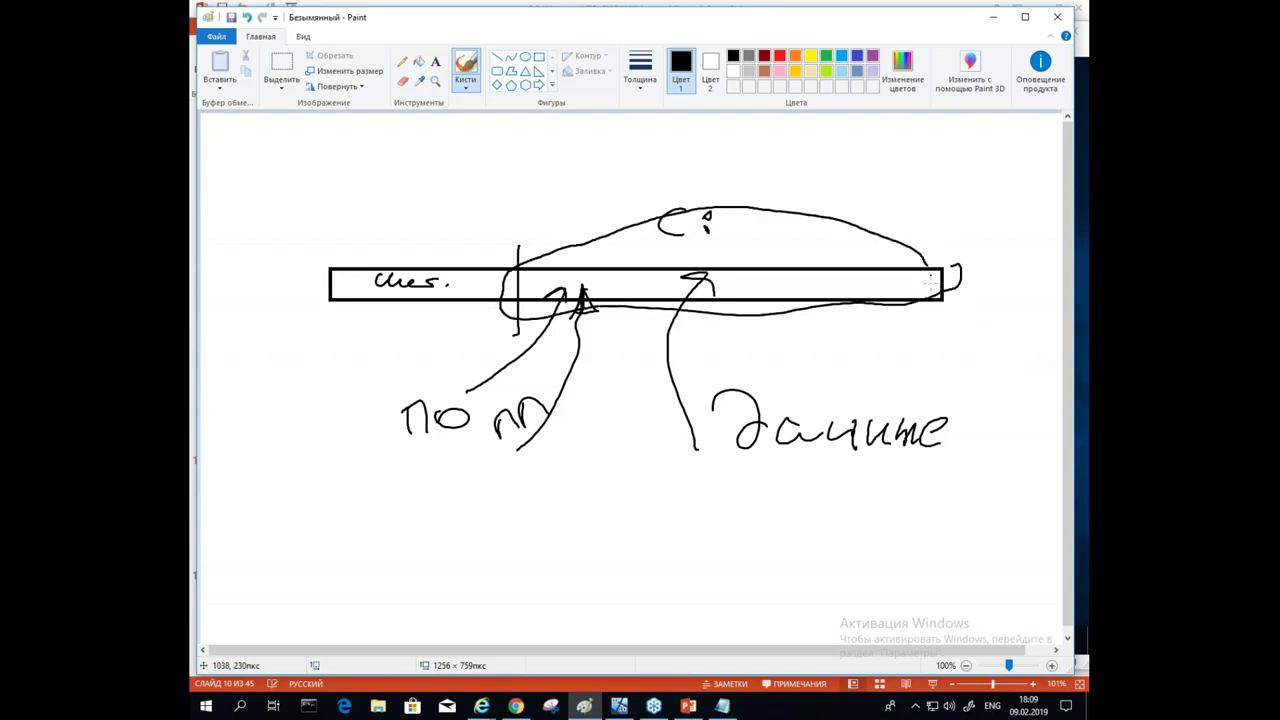
{"action": "mouse_move", "coordinate": [691, 370]}
{"action": "left_mouse_down"}
{"action": "mouse_move", "coordinate": [1012, 361]}
{"action": "mouse_move", "coordinate": [704, 512]}
{"action": "left_mouse_up"}
{"action": "left_click_drag", "start_coordinate": [676, 392], "coordinate": [724, 540]}
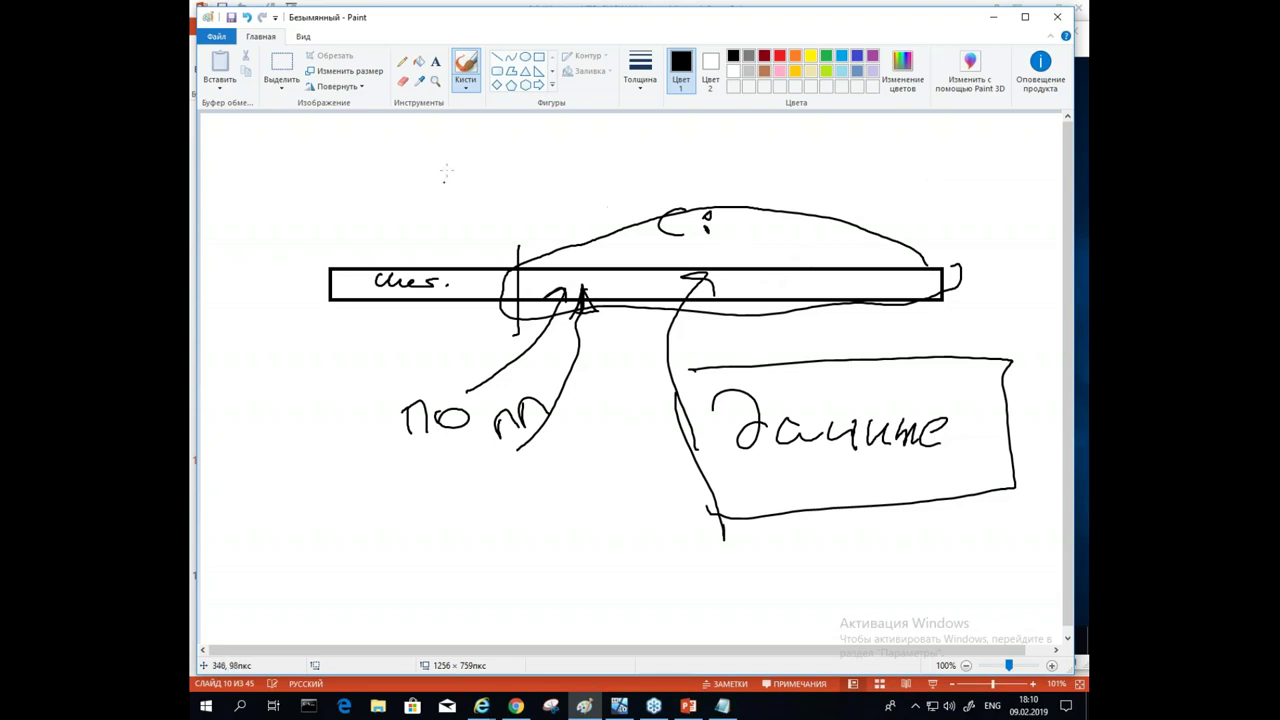
Step: Draw a second disk bar about 859 × 43 px above the first and split it into three sections with brush lines
{"action": "left_click", "coordinate": [539, 57]}
{"action": "left_click_drag", "start_coordinate": [400, 122], "coordinate": [1005, 152]}
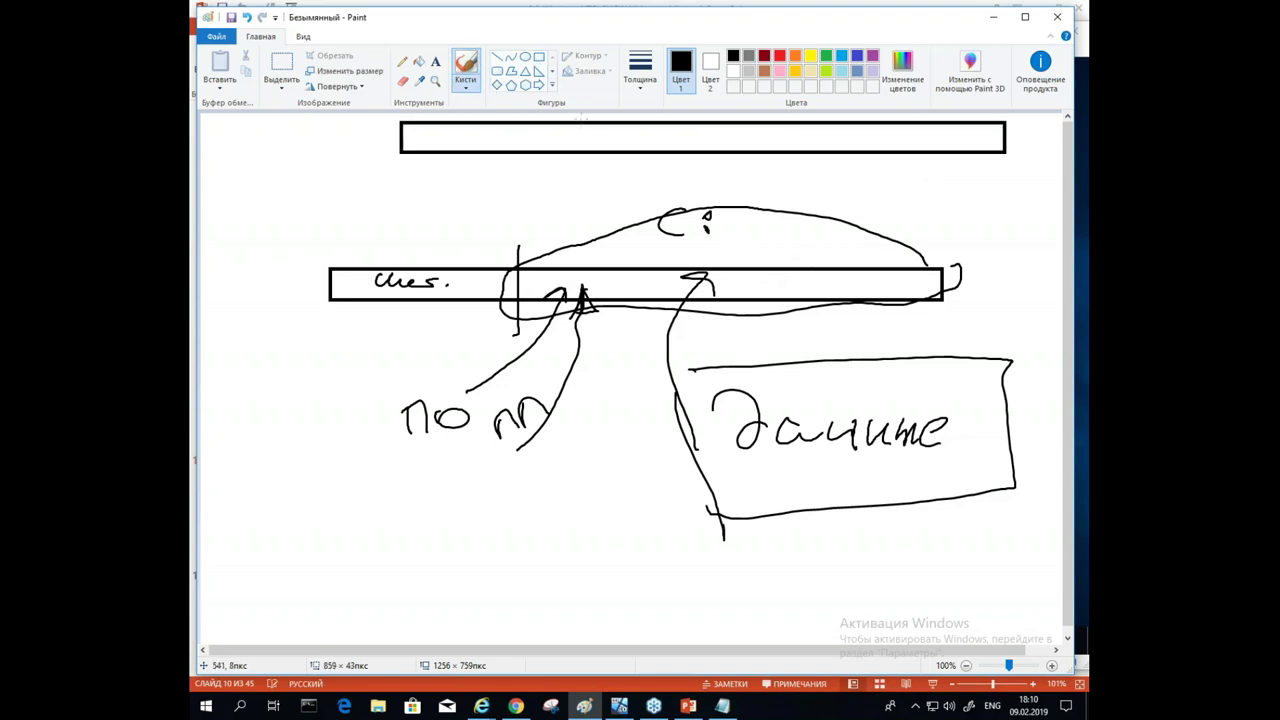
{"action": "left_click_drag", "start_coordinate": [542, 114], "coordinate": [556, 170]}
{"action": "left_click_drag", "start_coordinate": [761, 120], "coordinate": [784, 176]}
Step: Label the new bar's sections "C:" and "D:", add arrows marked "ПО" and "Дан", and circle the C: section
{"action": "left_click_drag", "start_coordinate": [636, 131], "coordinate": [636, 147]}
{"action": "left_click_drag", "start_coordinate": [654, 133], "coordinate": [655, 148]}
{"action": "mouse_move", "coordinate": [568, 208]}
{"action": "left_mouse_down"}
{"action": "mouse_move", "coordinate": [592, 143]}
{"action": "mouse_move", "coordinate": [630, 192]}
{"action": "mouse_move", "coordinate": [650, 188]}
{"action": "left_mouse_up"}
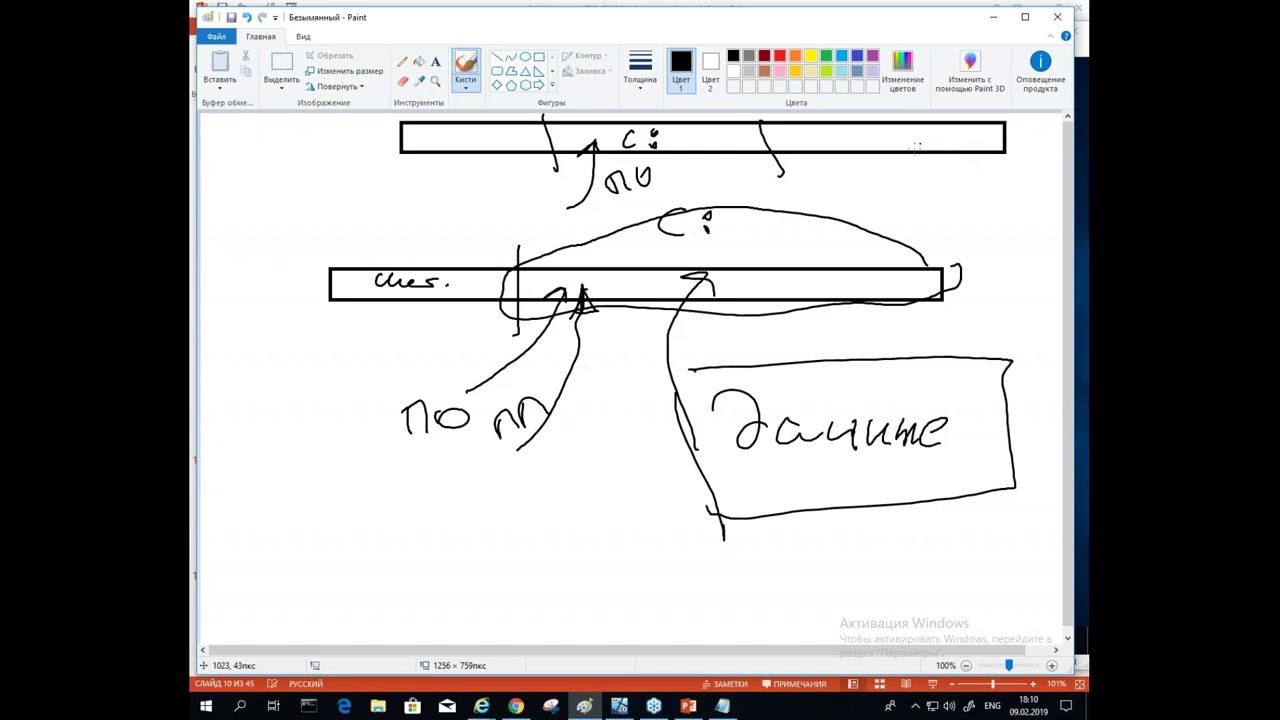
{"action": "mouse_move", "coordinate": [901, 199]}
{"action": "left_mouse_down"}
{"action": "mouse_move", "coordinate": [894, 148]}
{"action": "mouse_move", "coordinate": [928, 152]}
{"action": "left_mouse_up"}
{"action": "left_click_drag", "start_coordinate": [938, 130], "coordinate": [944, 148]}
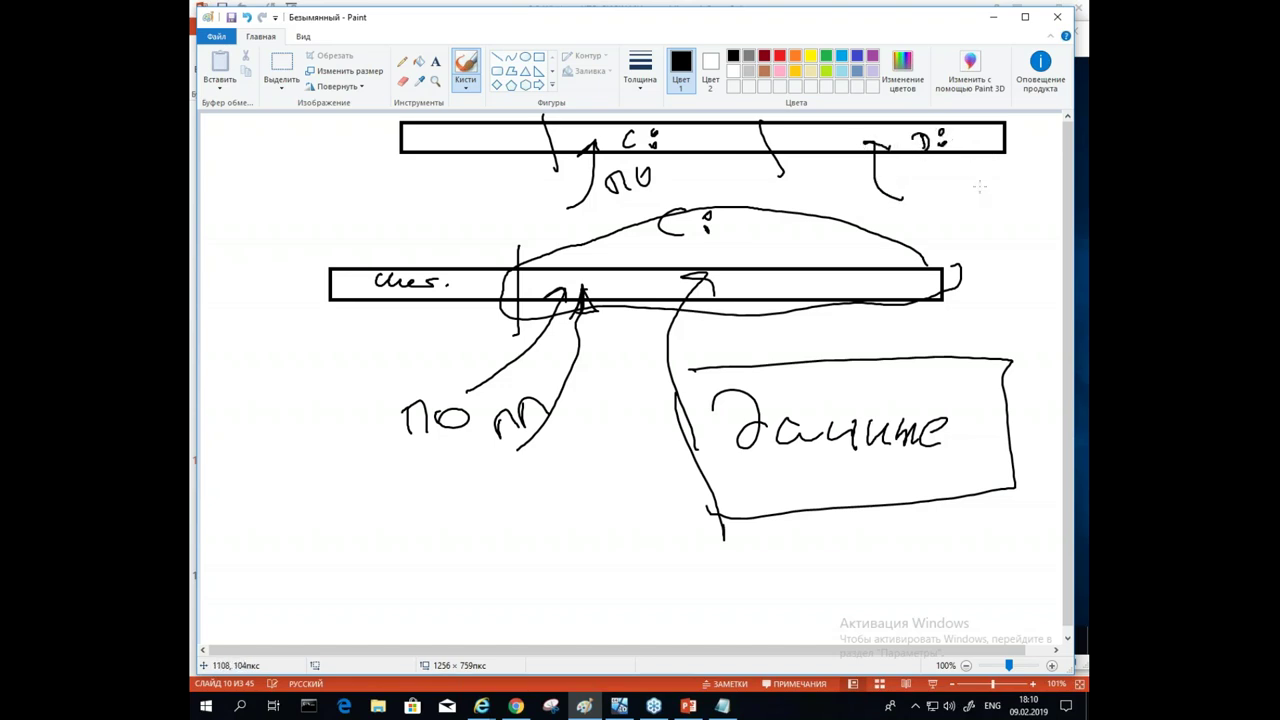
{"action": "mouse_move", "coordinate": [937, 189]}
{"action": "left_mouse_down"}
{"action": "mouse_move", "coordinate": [946, 202]}
{"action": "mouse_move", "coordinate": [968, 182]}
{"action": "mouse_move", "coordinate": [976, 204]}
{"action": "mouse_move", "coordinate": [1001, 182]}
{"action": "left_mouse_up"}
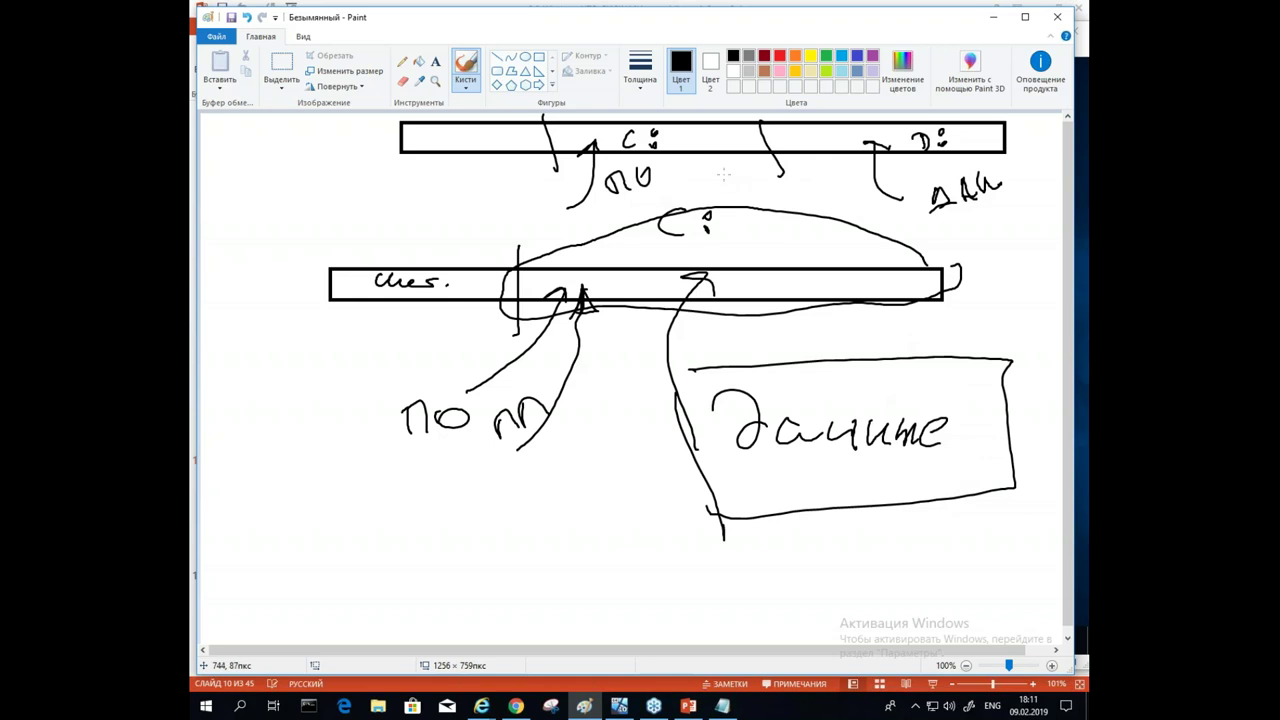
{"action": "mouse_move", "coordinate": [766, 160]}
{"action": "left_mouse_down"}
{"action": "mouse_move", "coordinate": [760, 124]}
{"action": "mouse_move", "coordinate": [550, 134]}
{"action": "mouse_move", "coordinate": [604, 160]}
{"action": "mouse_move", "coordinate": [762, 168]}
{"action": "mouse_move", "coordinate": [766, 142]}
{"action": "left_mouse_up"}
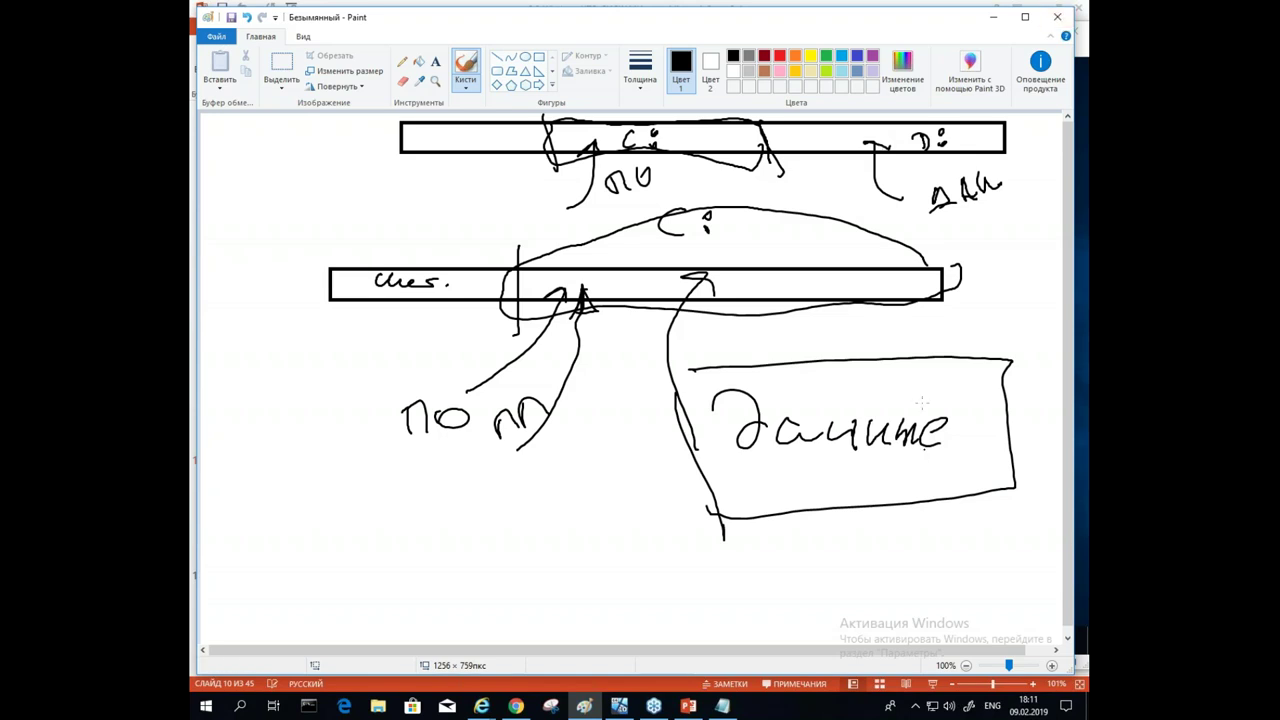
Step: Minimise Paint, return to the presentation in PowerPoint and view slides 15 and 16 on Disk Management and shrinking a volume
{"action": "left_click", "coordinate": [992, 18]}
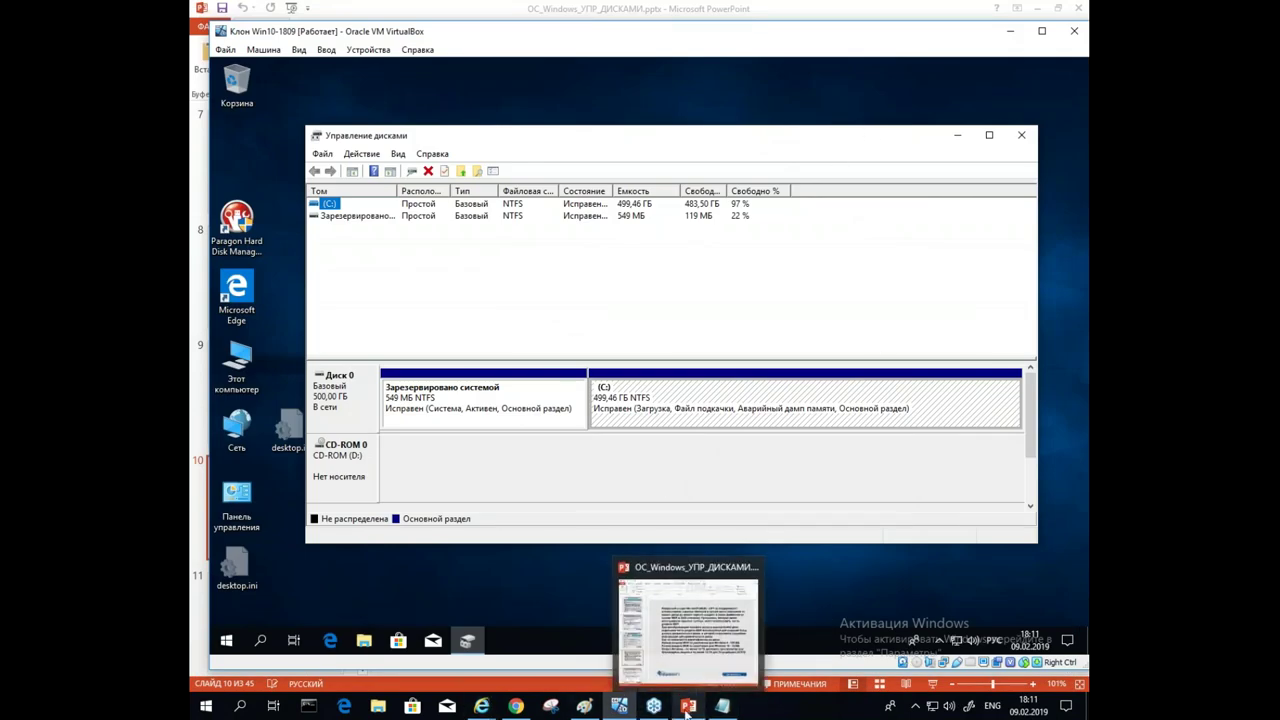
{"action": "left_click", "coordinate": [688, 625]}
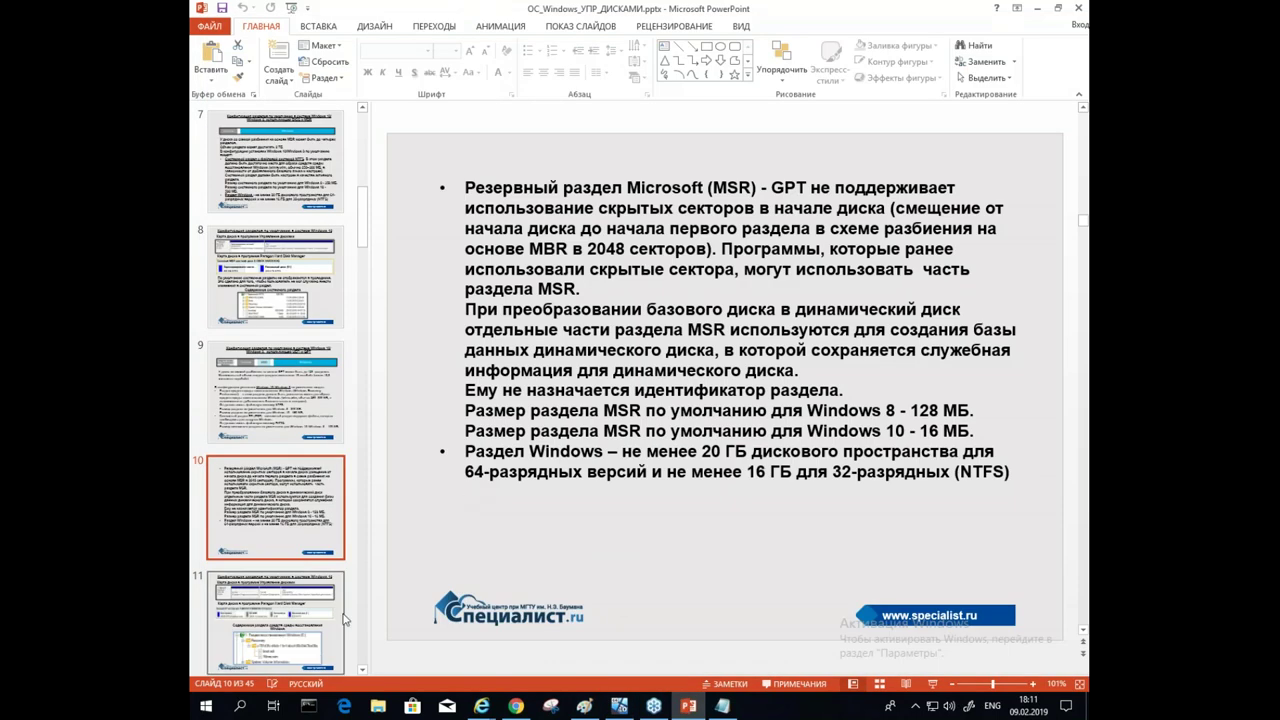
{"action": "scroll", "coordinate": [316, 490], "scroll_direction": "down", "scroll_amount": 1}
{"action": "scroll", "coordinate": [316, 490], "scroll_direction": "down", "scroll_amount": 10}
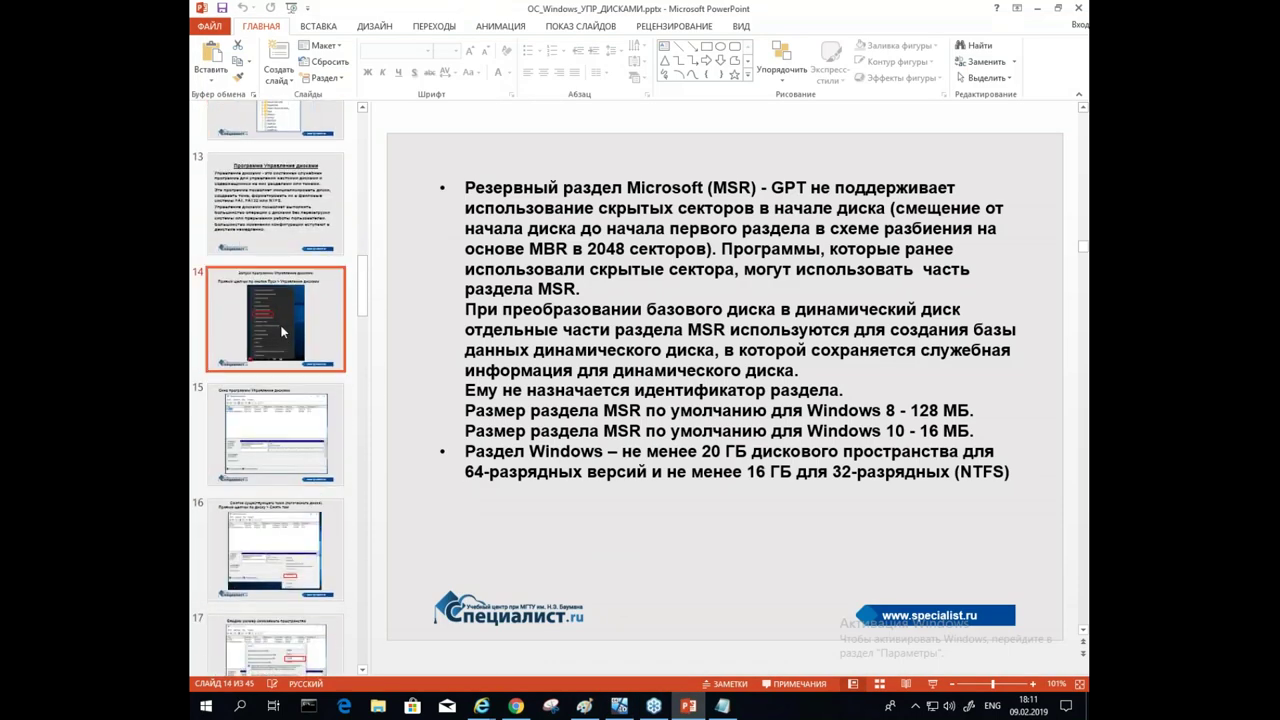
{"action": "left_click", "coordinate": [321, 366]}
{"action": "left_click", "coordinate": [310, 430]}
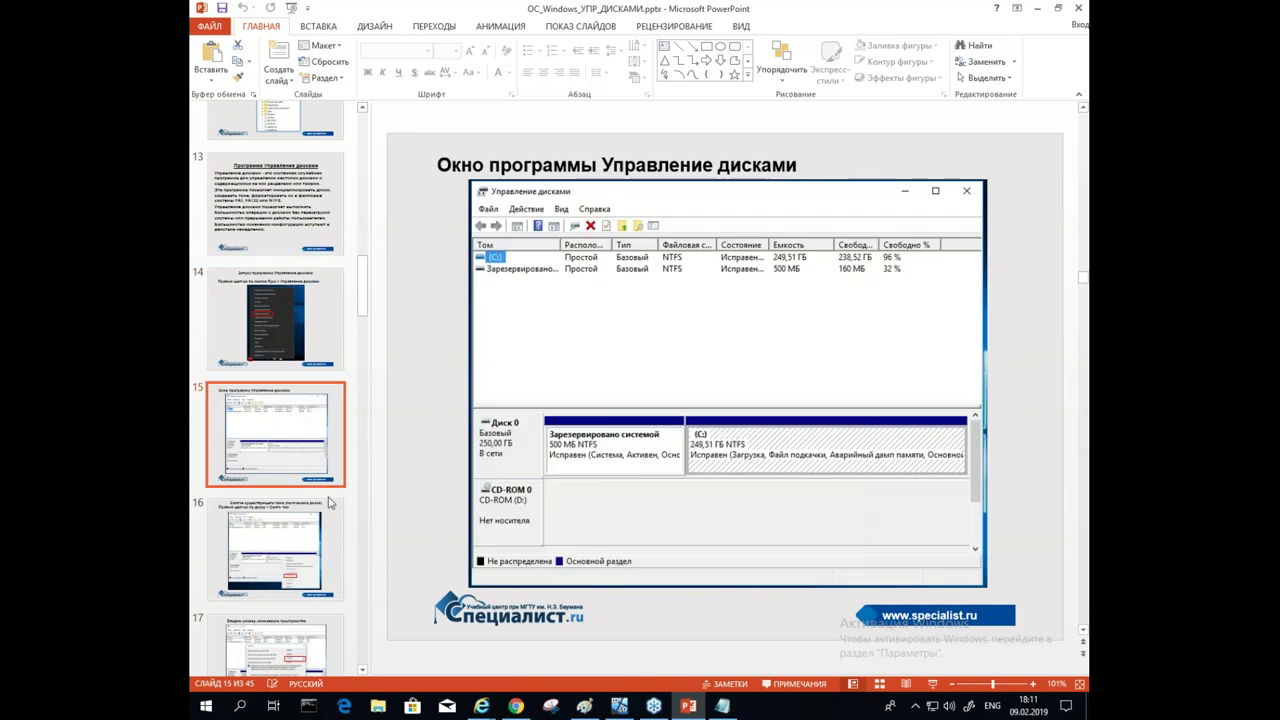
{"action": "left_click", "coordinate": [310, 532]}
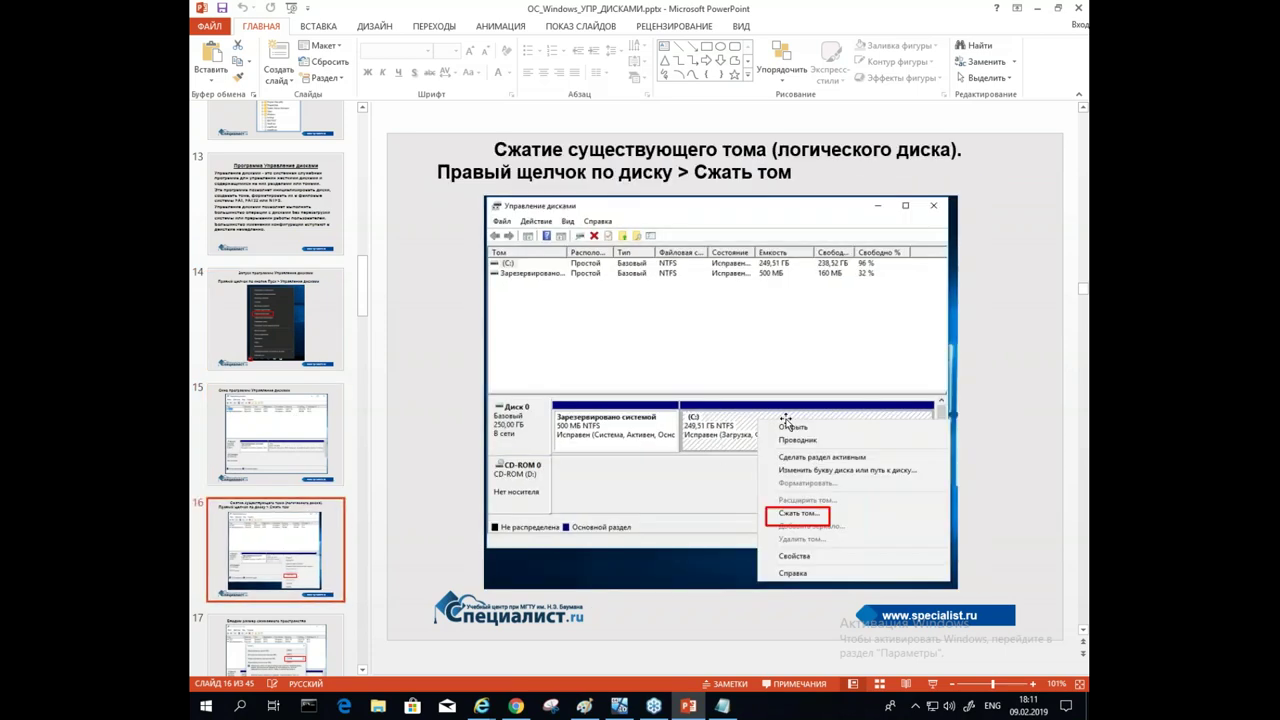
Step: Minimise PowerPoint, return to Disk Management in the virtual machine and start the Shrink Volume (Сжать том) command on the C: volume
{"action": "left_click", "coordinate": [1041, 10]}
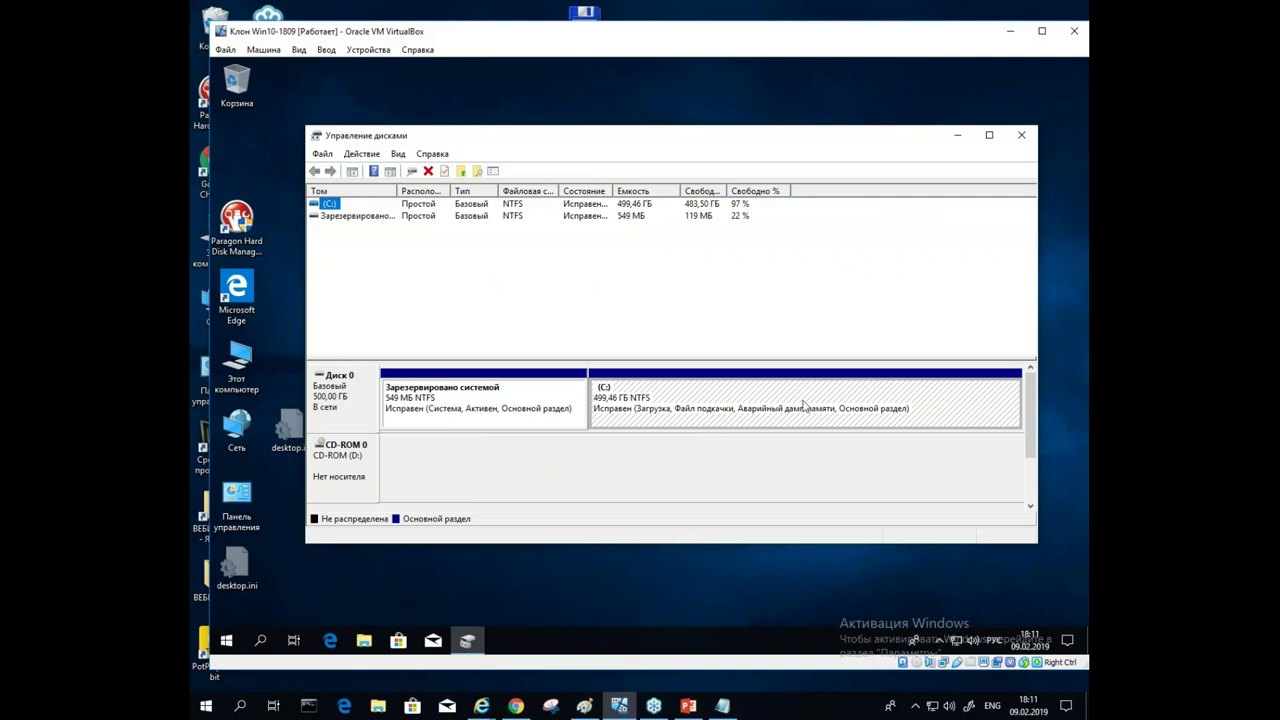
{"action": "right_click", "coordinate": [747, 389]}
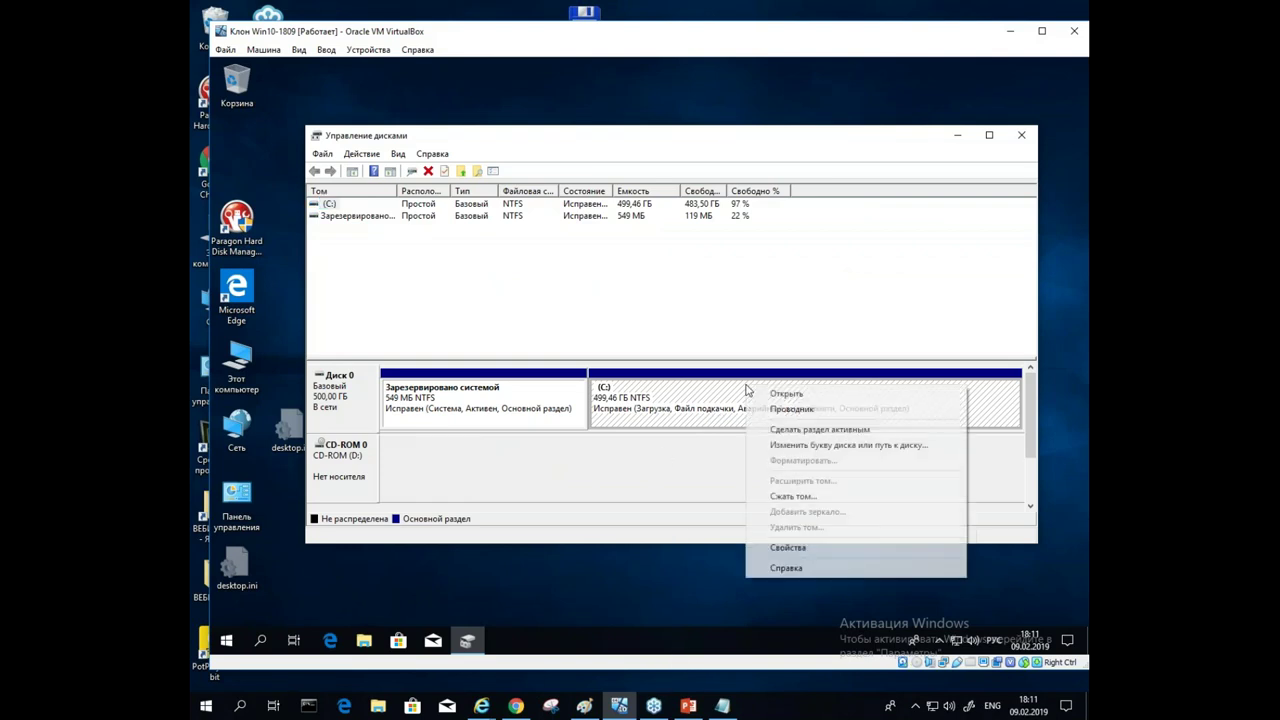
{"action": "left_click", "coordinate": [737, 327]}
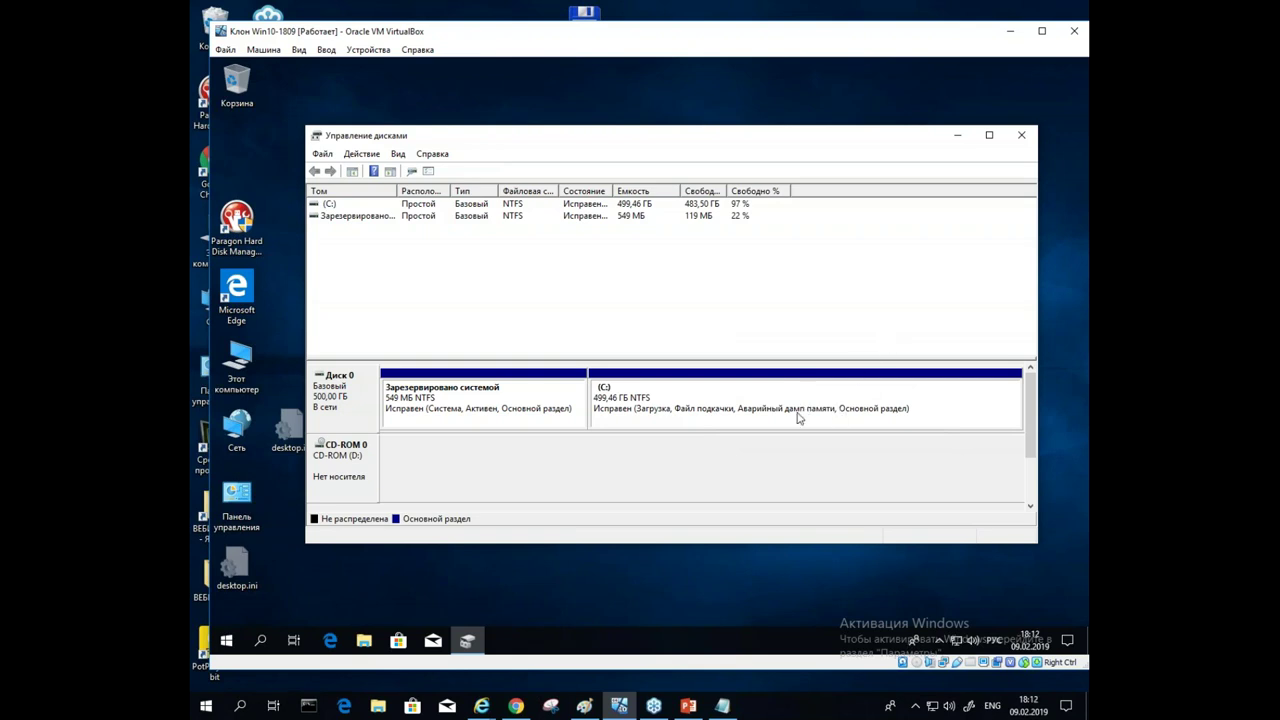
{"action": "right_click", "coordinate": [711, 391]}
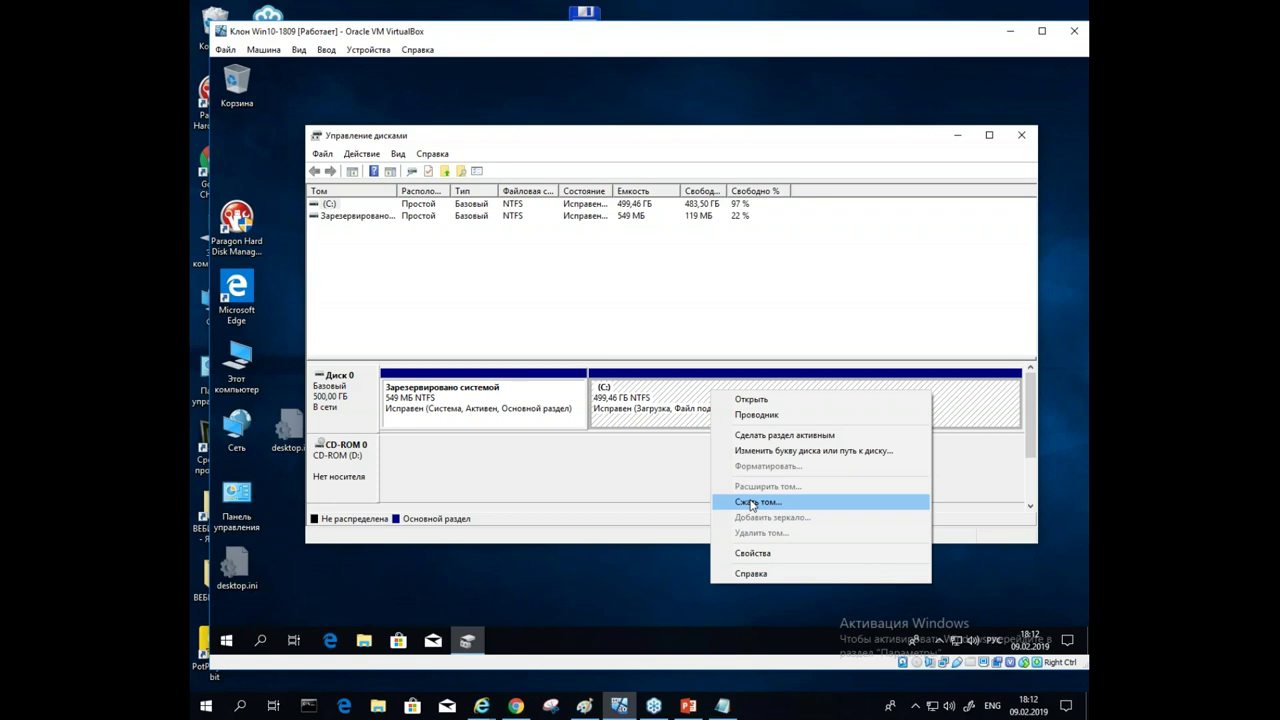
{"action": "left_click", "coordinate": [752, 502]}
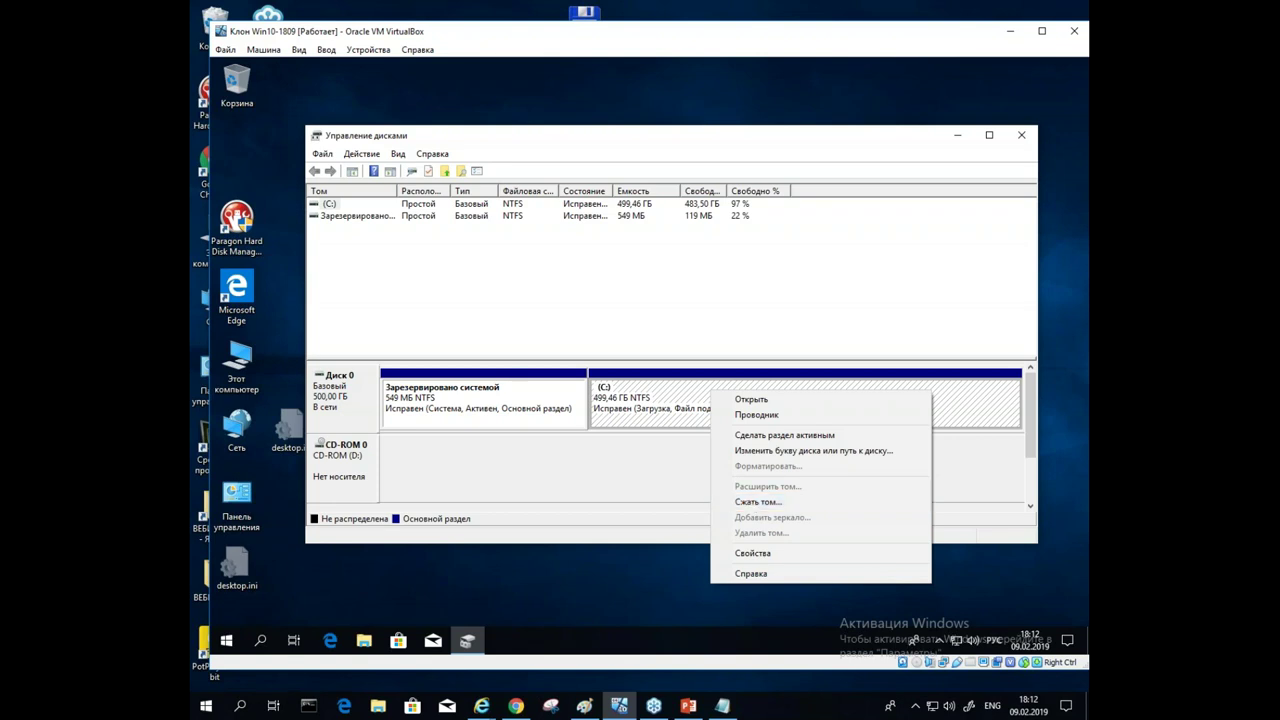
{"action": "left_click", "coordinate": [757, 502]}
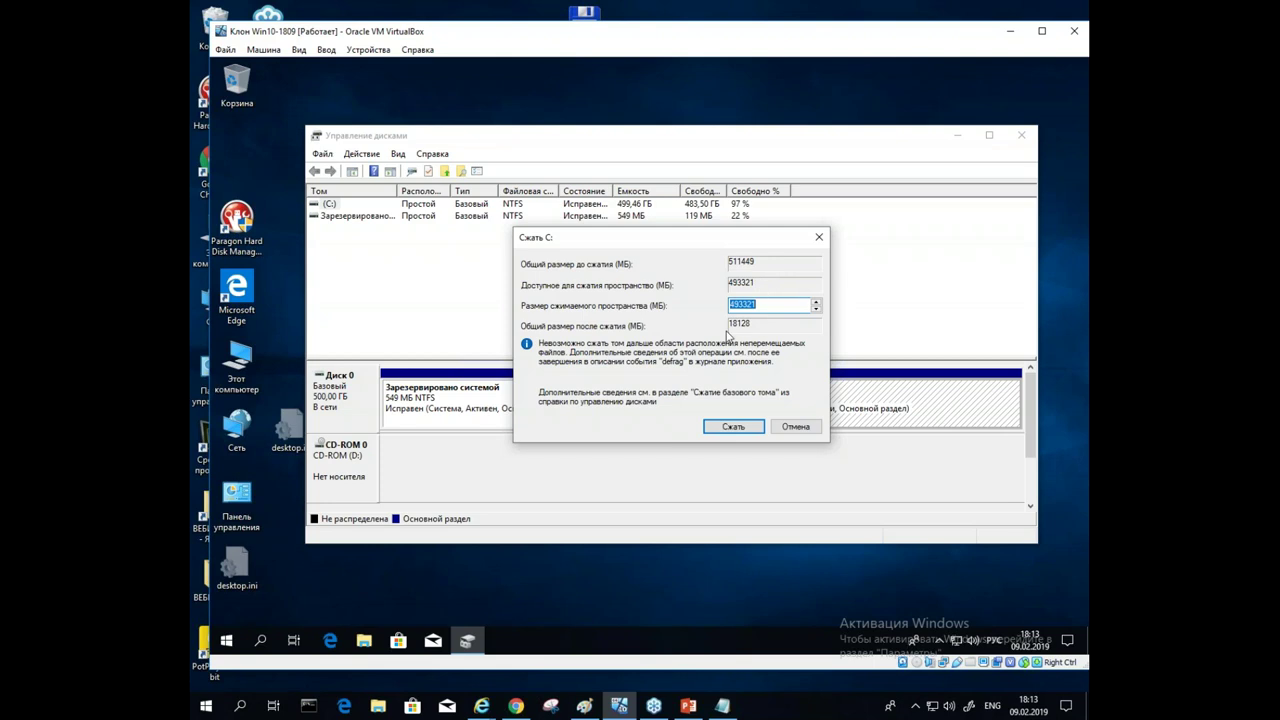
Step: Set the amount of space to shrink to 293321 MB and shrink the C: volume
{"action": "left_click_drag", "start_coordinate": [720, 244], "coordinate": [701, 449]}
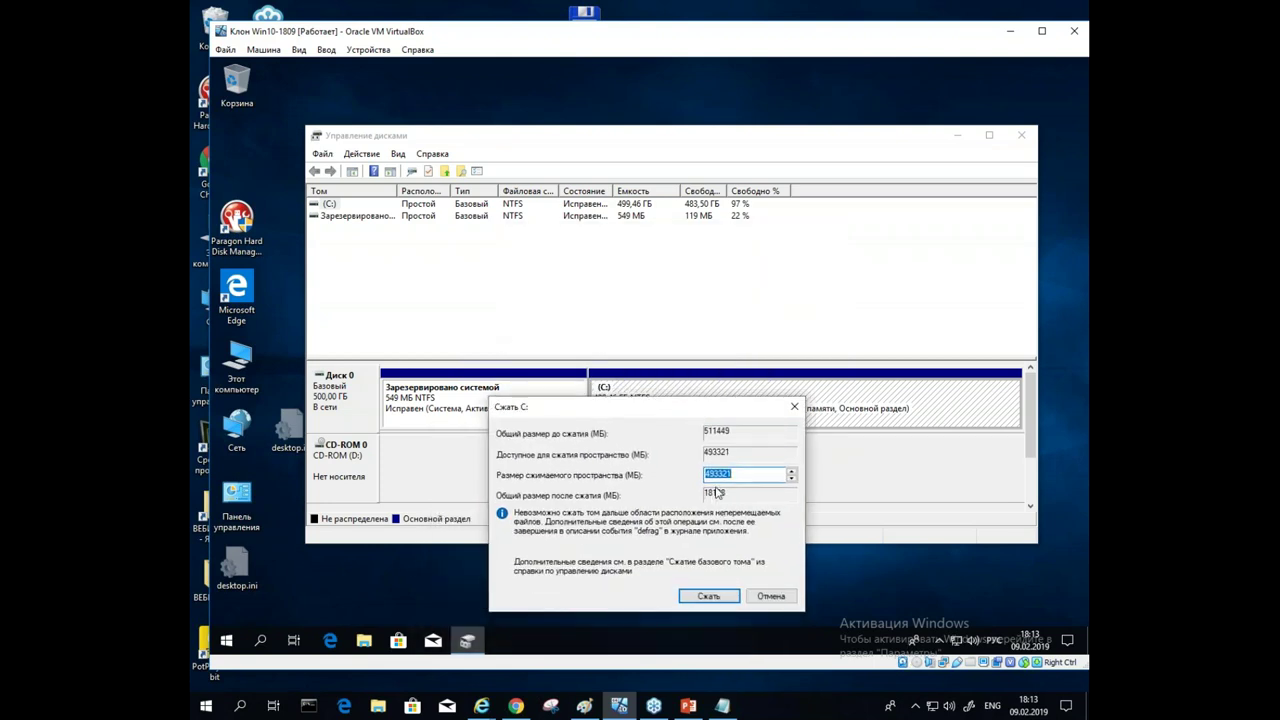
{"action": "left_click_drag", "start_coordinate": [689, 409], "coordinate": [651, 446]}
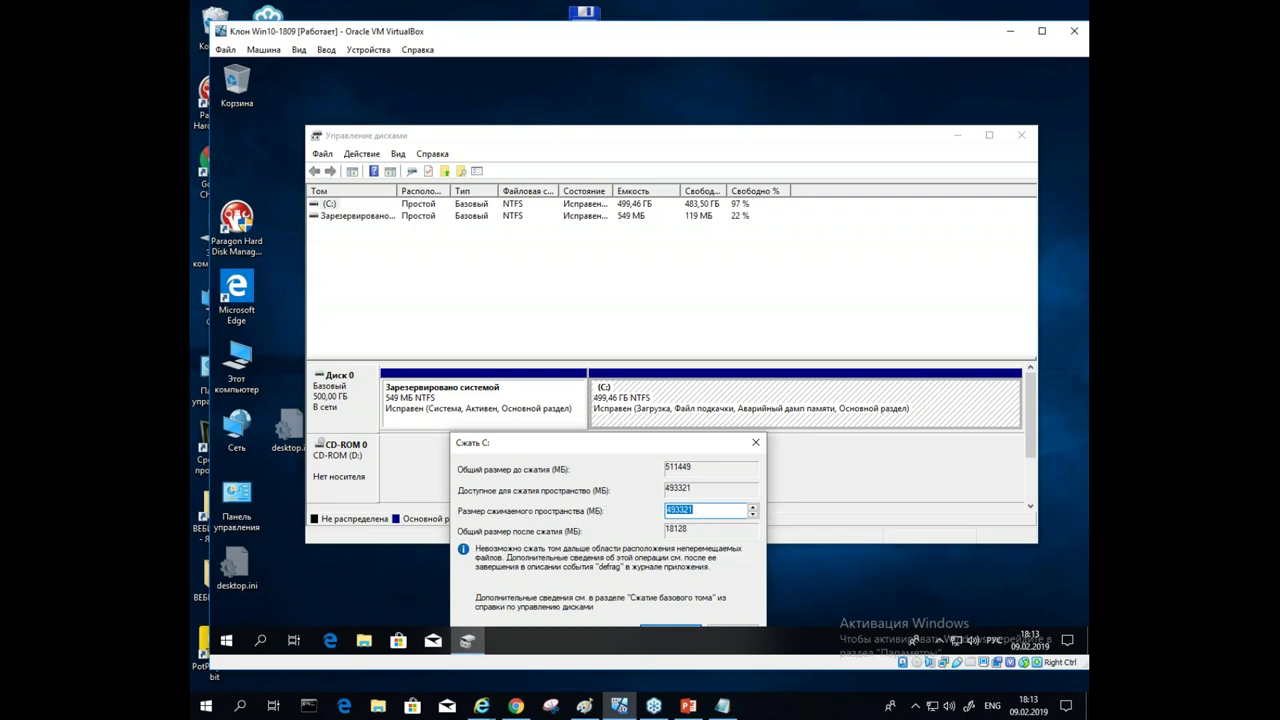
{"action": "left_click", "coordinate": [672, 512]}
{"action": "key", "text": "BackSpace"}
{"action": "type", "text": "2"}
{"action": "left_click_drag", "start_coordinate": [697, 445], "coordinate": [717, 245]}
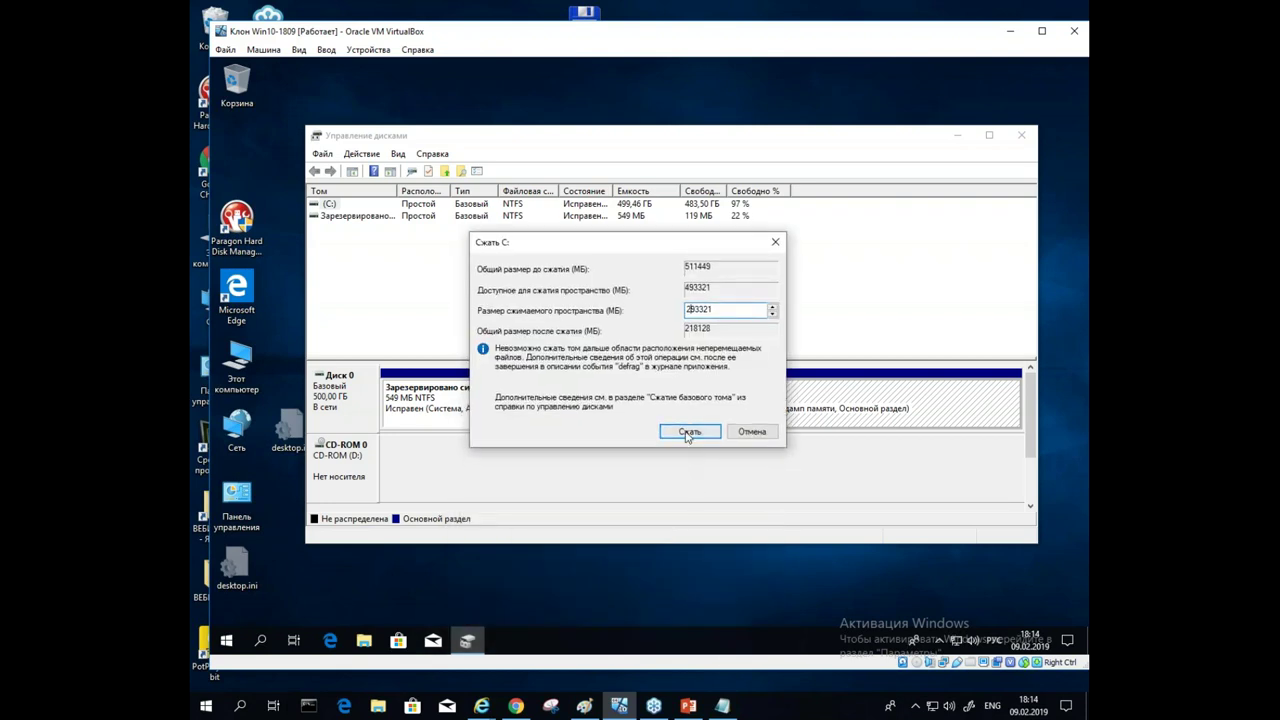
{"action": "left_click", "coordinate": [689, 432]}
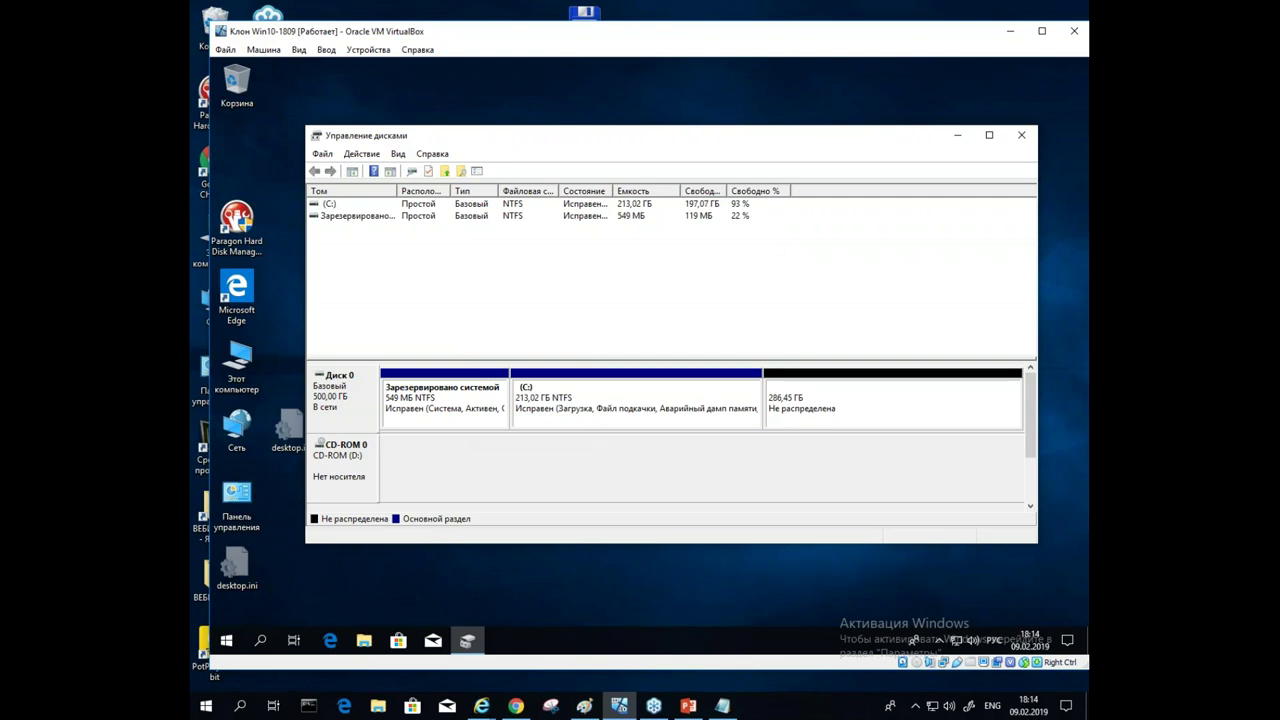
Step: Start a new simple volume of 100000 MB in the unallocated space after C: and assign it the drive letter E
{"action": "right_click", "coordinate": [829, 397]}
{"action": "left_click", "coordinate": [895, 402]}
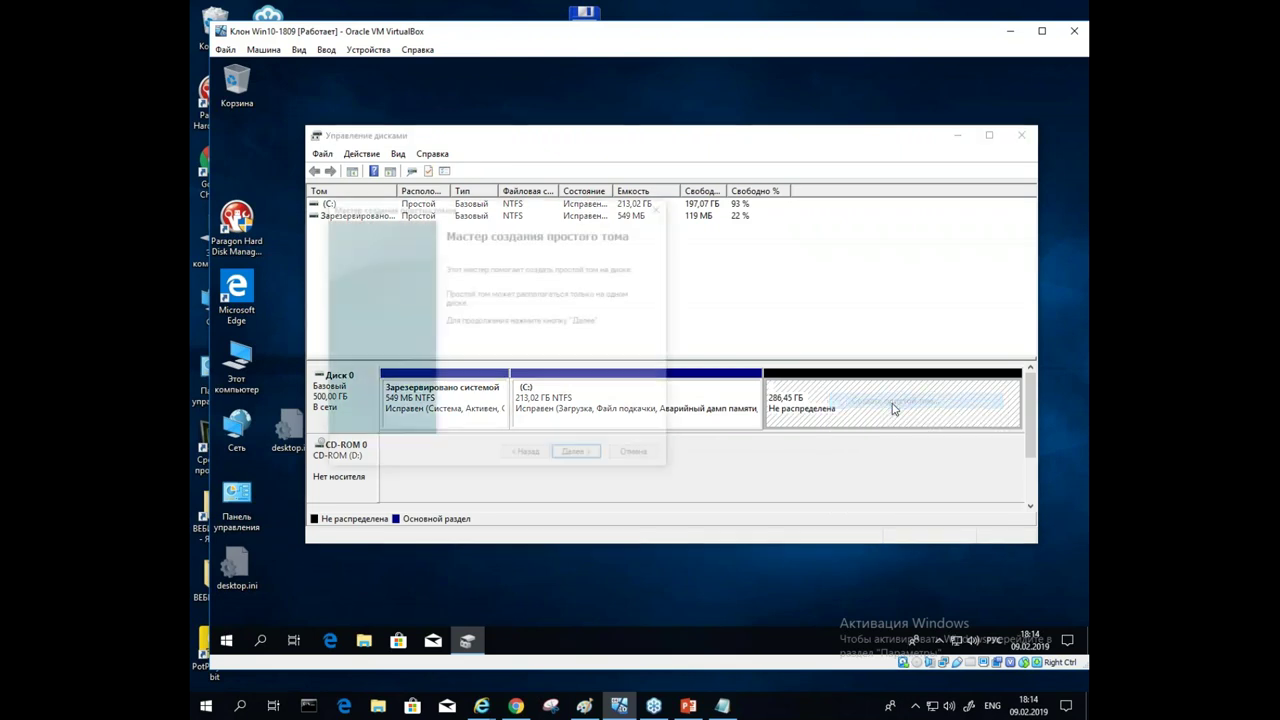
{"action": "left_click", "coordinate": [568, 456]}
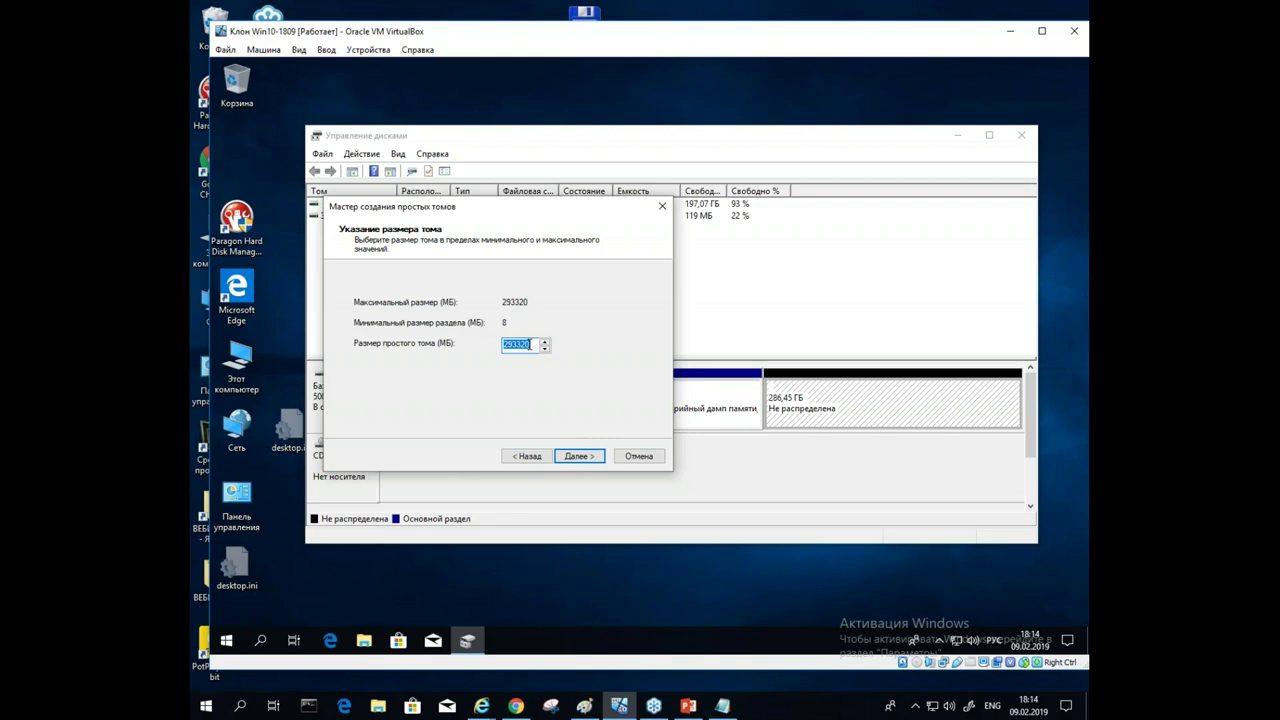
{"action": "type", "text": "100000"}
{"action": "left_click", "coordinate": [574, 457]}
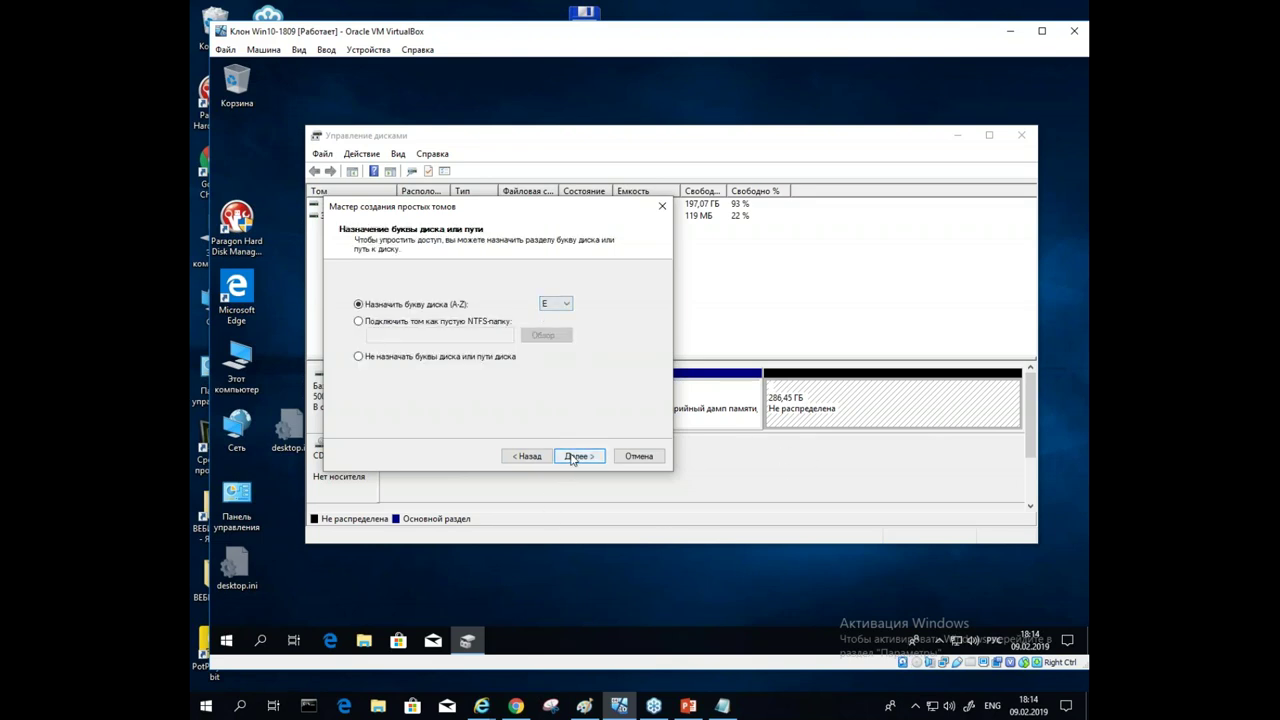
{"action": "left_click", "coordinate": [574, 457]}
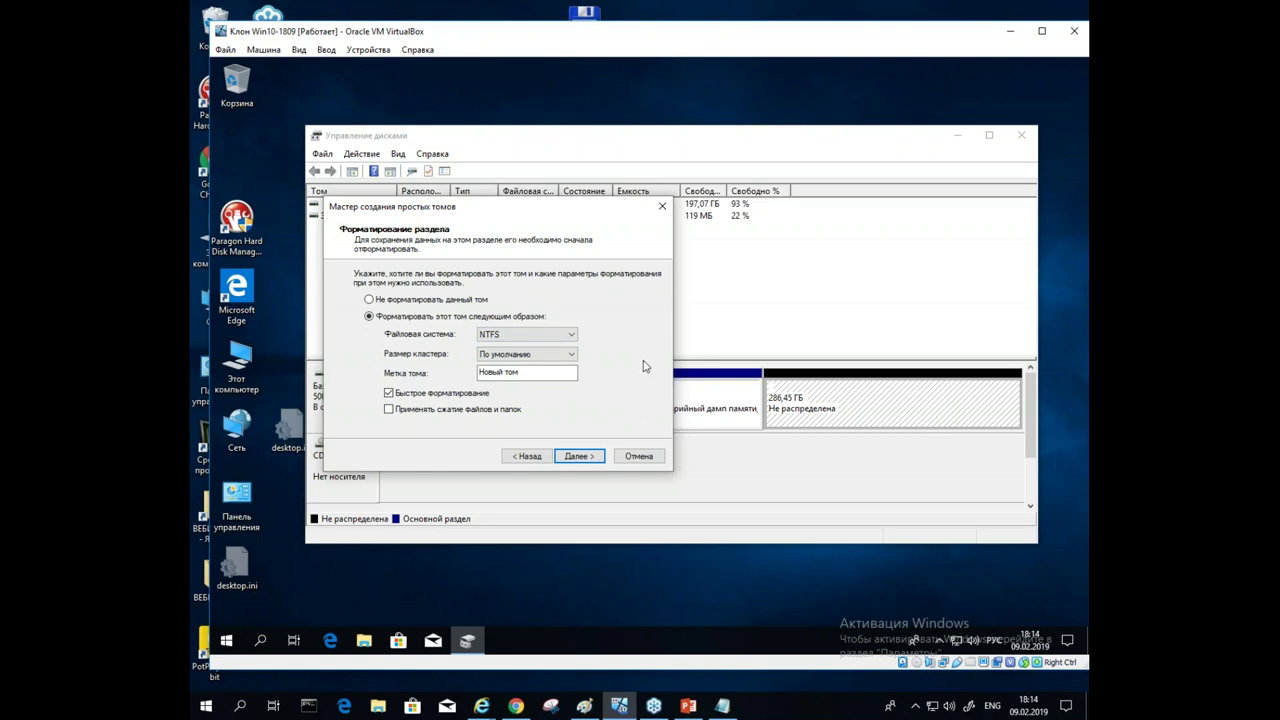
Step: Label the new NTFS volume "ДАННЫЕ", finish creating it with quick formatting and dismiss the notification about the new drive
{"action": "left_click", "coordinate": [572, 335]}
{"action": "left_click", "coordinate": [607, 310]}
{"action": "left_click_drag", "start_coordinate": [520, 371], "coordinate": [477, 372]}
{"action": "type", "text": "ДАННЫЕ"}
{"action": "left_click", "coordinate": [592, 457]}
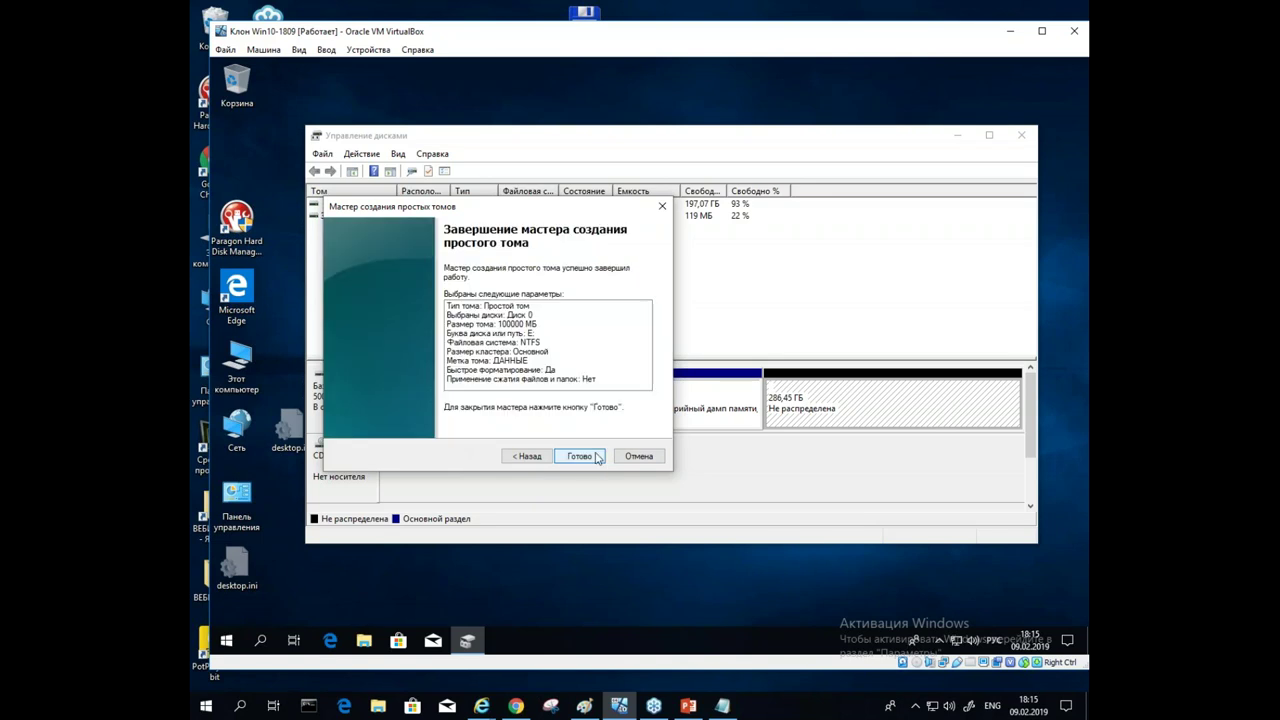
{"action": "left_click", "coordinate": [586, 460]}
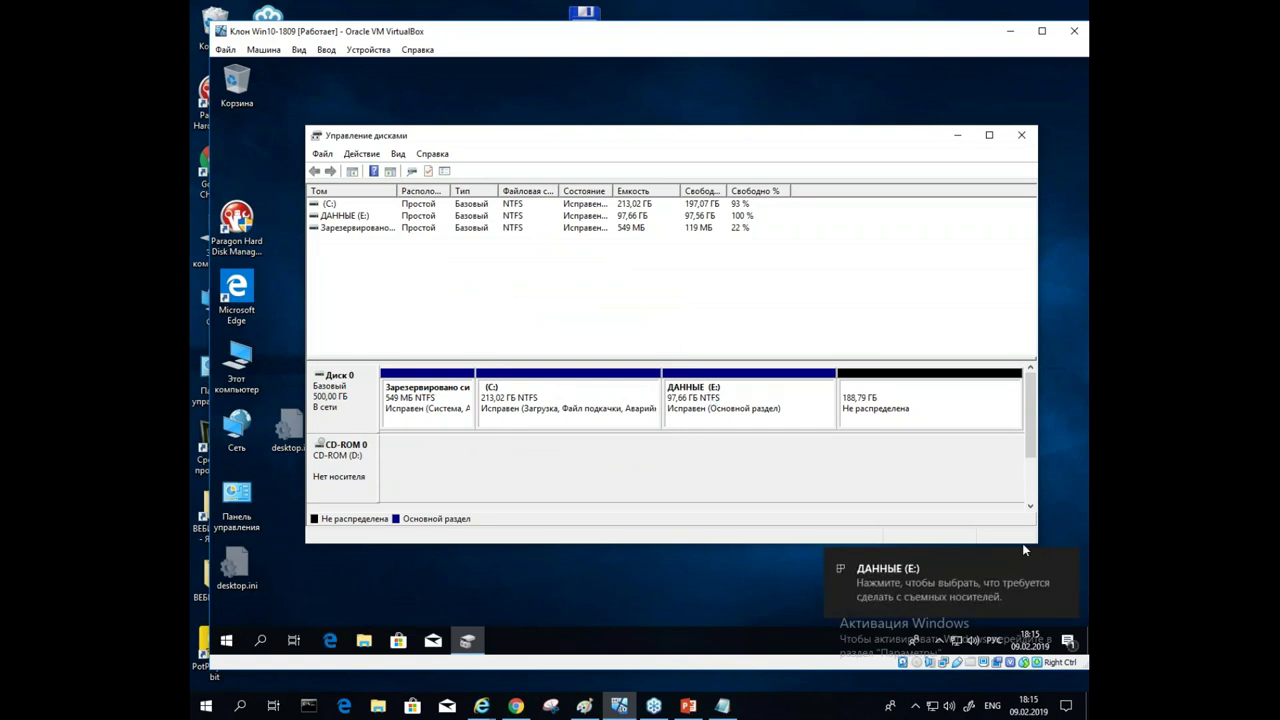
{"action": "left_click", "coordinate": [1068, 555]}
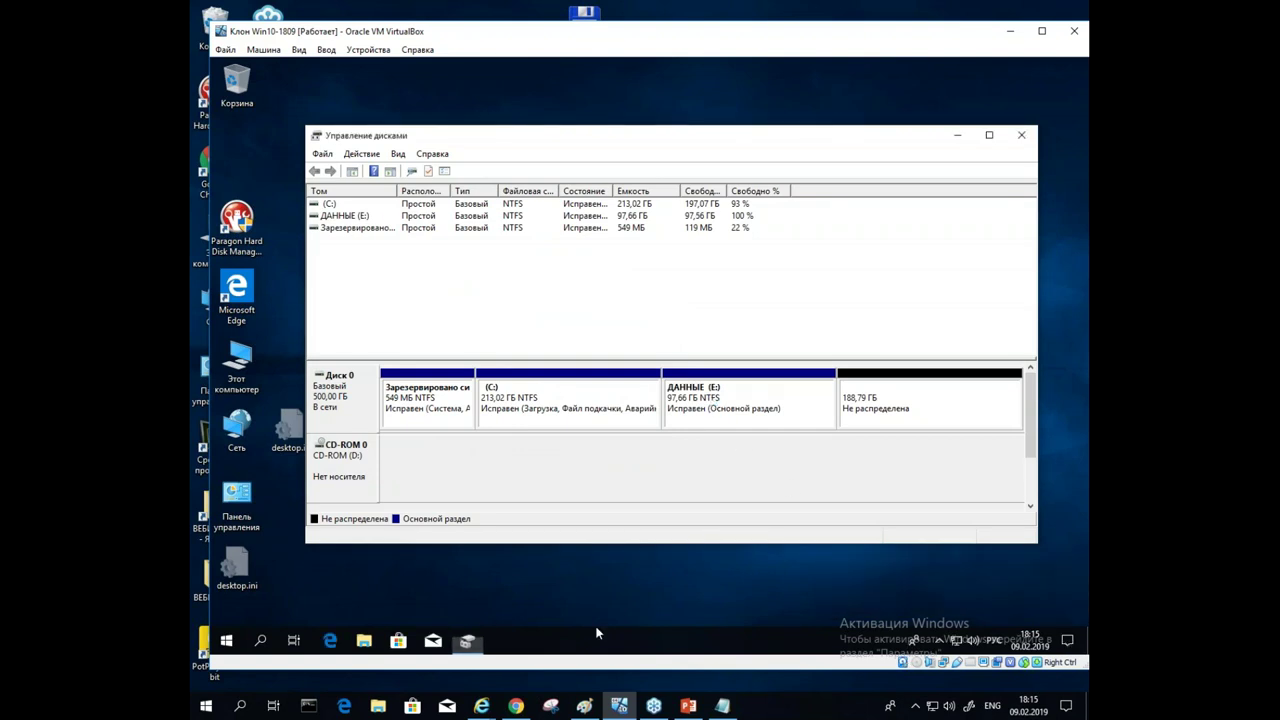
Step: Open File Explorer, view the drives under "Этот компьютер" and close the window
{"action": "left_click", "coordinate": [363, 645]}
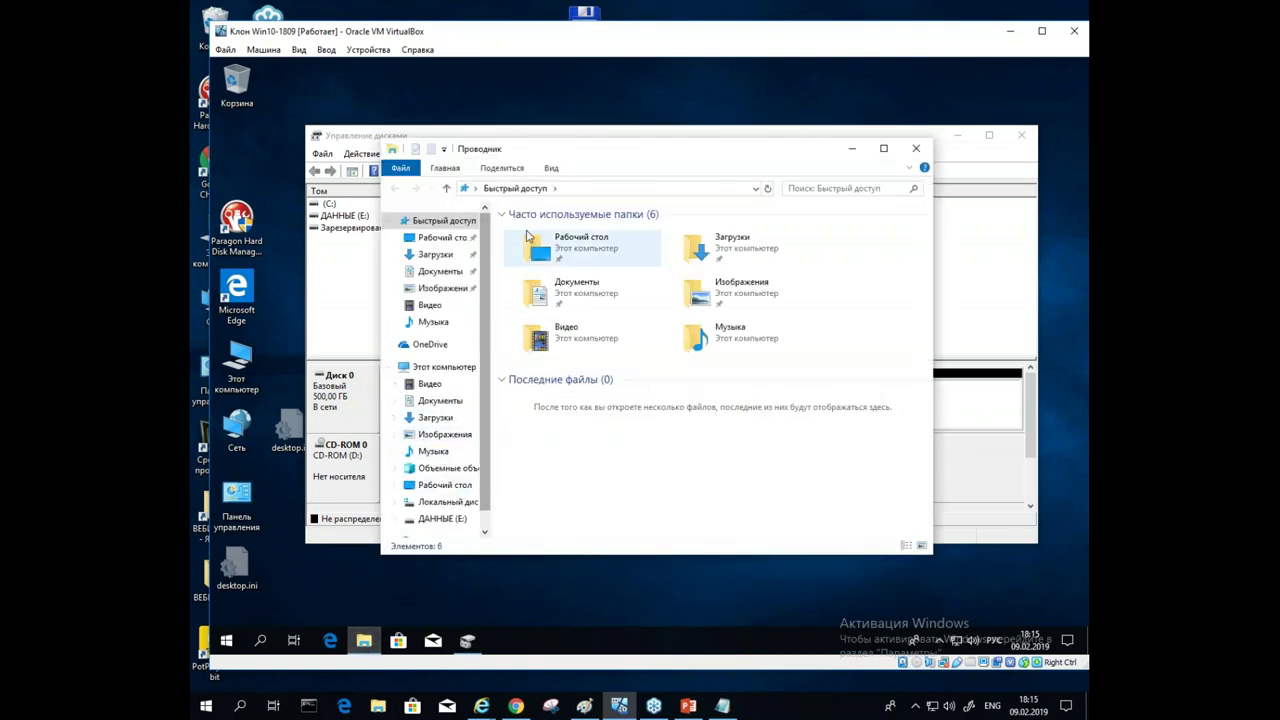
{"action": "left_click", "coordinate": [501, 214]}
{"action": "left_click", "coordinate": [436, 370]}
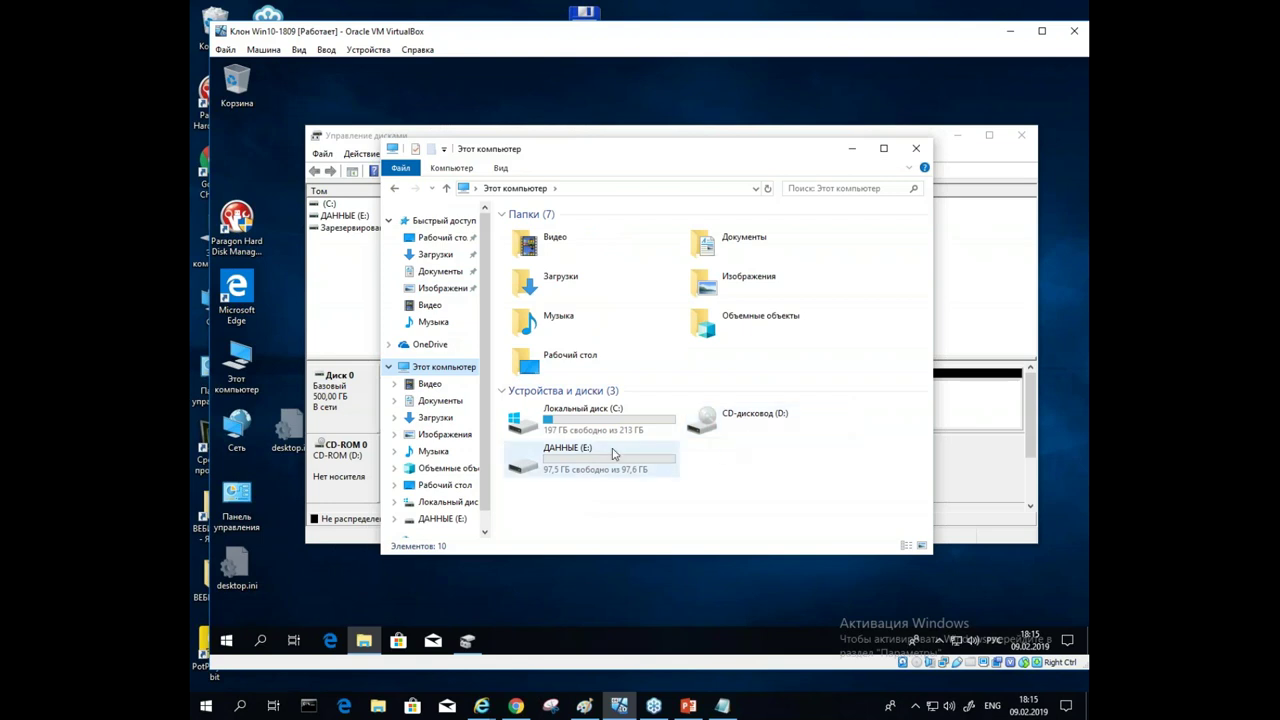
{"action": "left_click", "coordinate": [917, 150]}
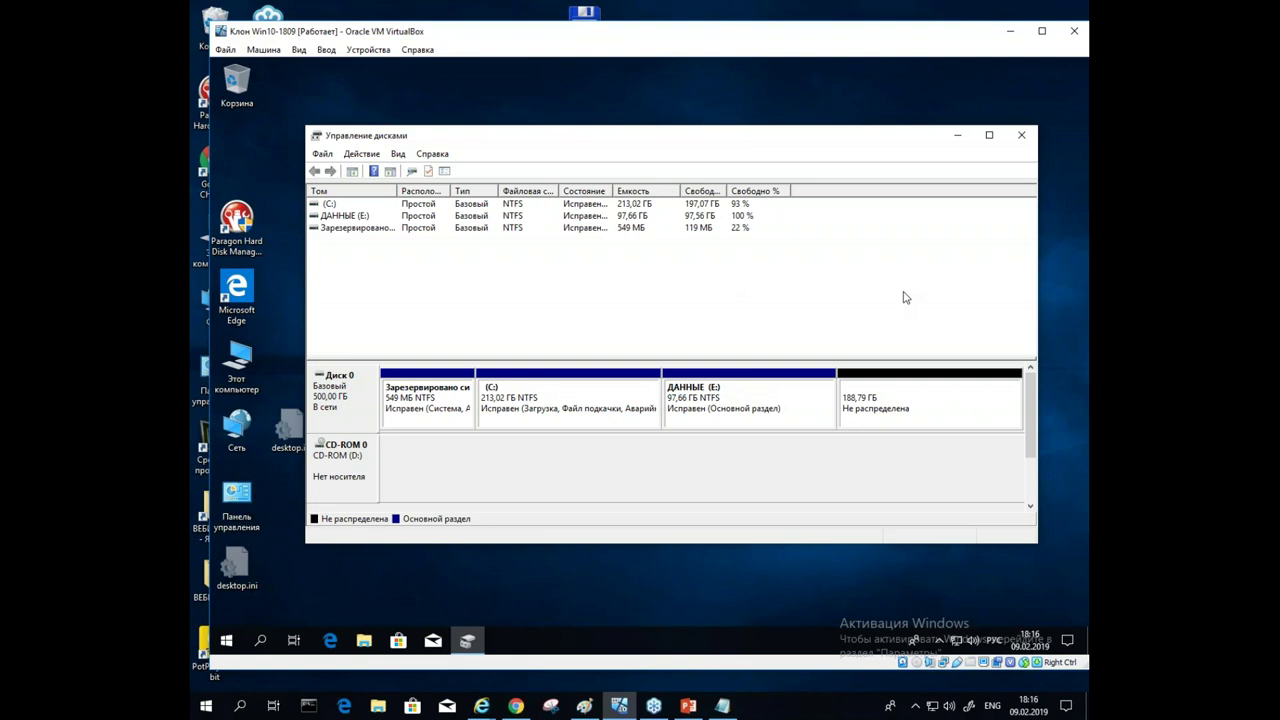
Step: Start another simple volume of 100000 MB in the remaining unallocated space and assign it the drive letter F
{"action": "right_click", "coordinate": [905, 400]}
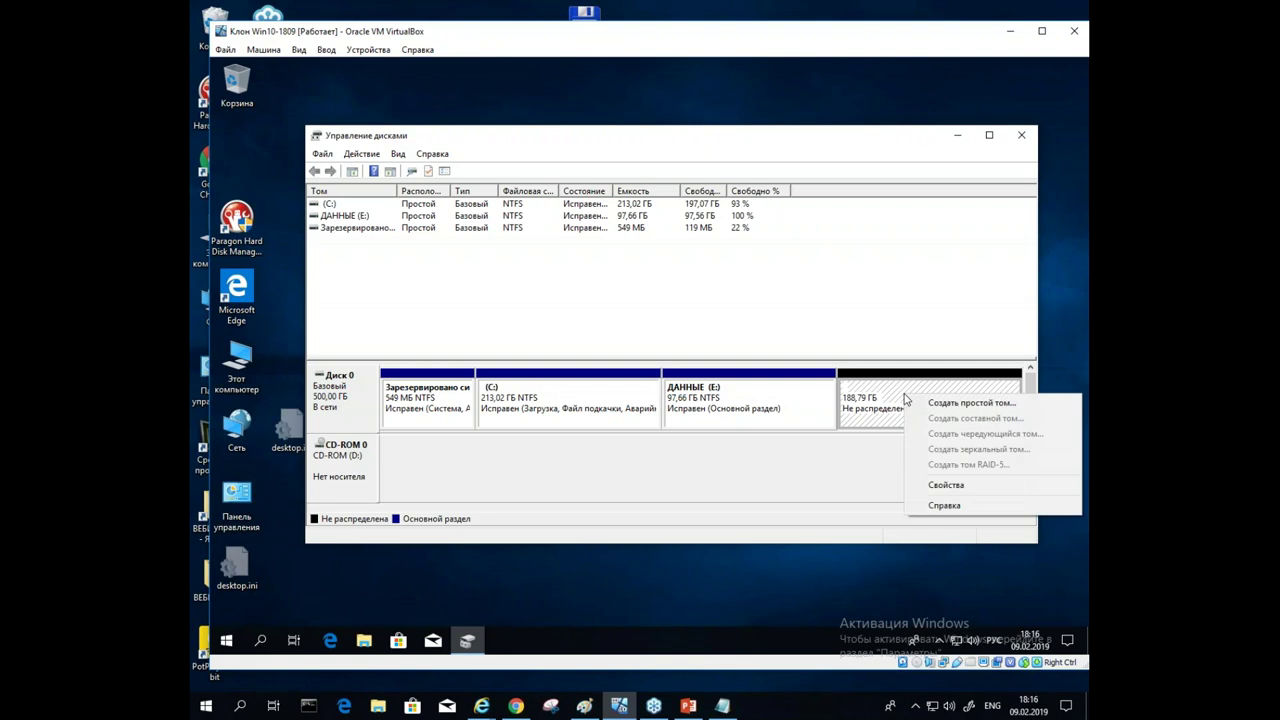
{"action": "left_click", "coordinate": [972, 404]}
{"action": "left_click", "coordinate": [598, 463]}
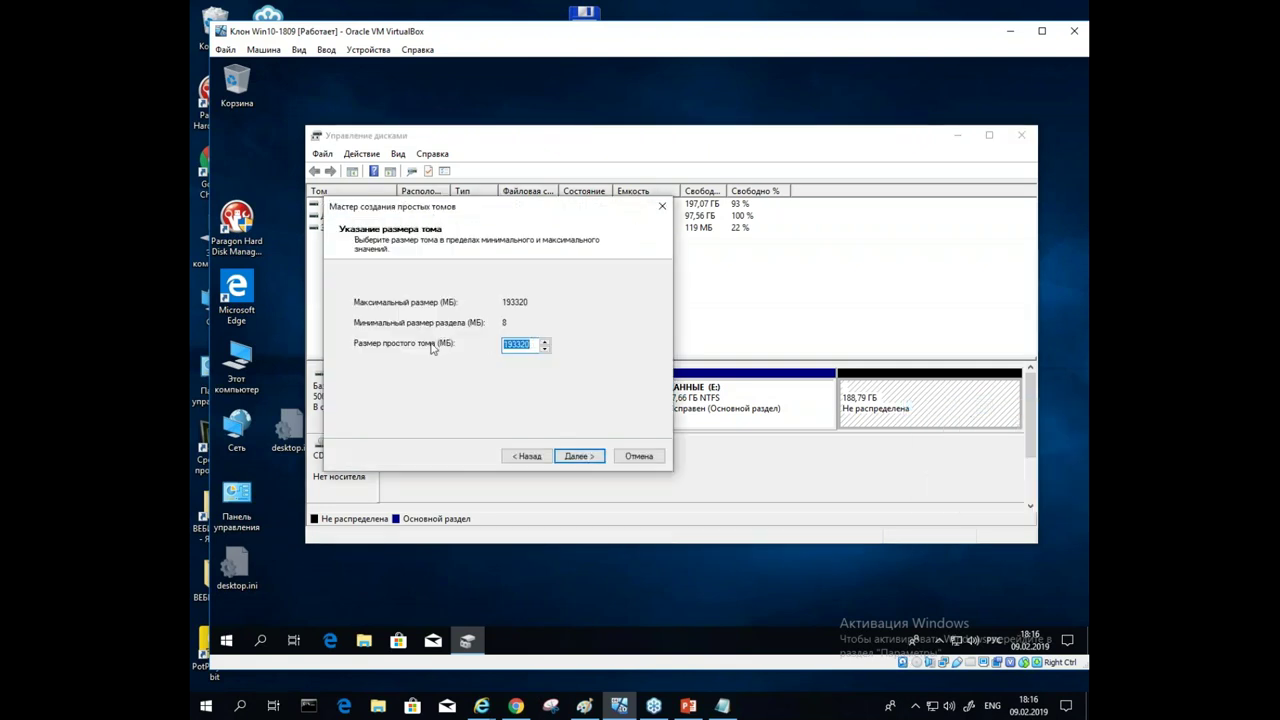
{"action": "type", "text": "100000"}
{"action": "left_click", "coordinate": [584, 460]}
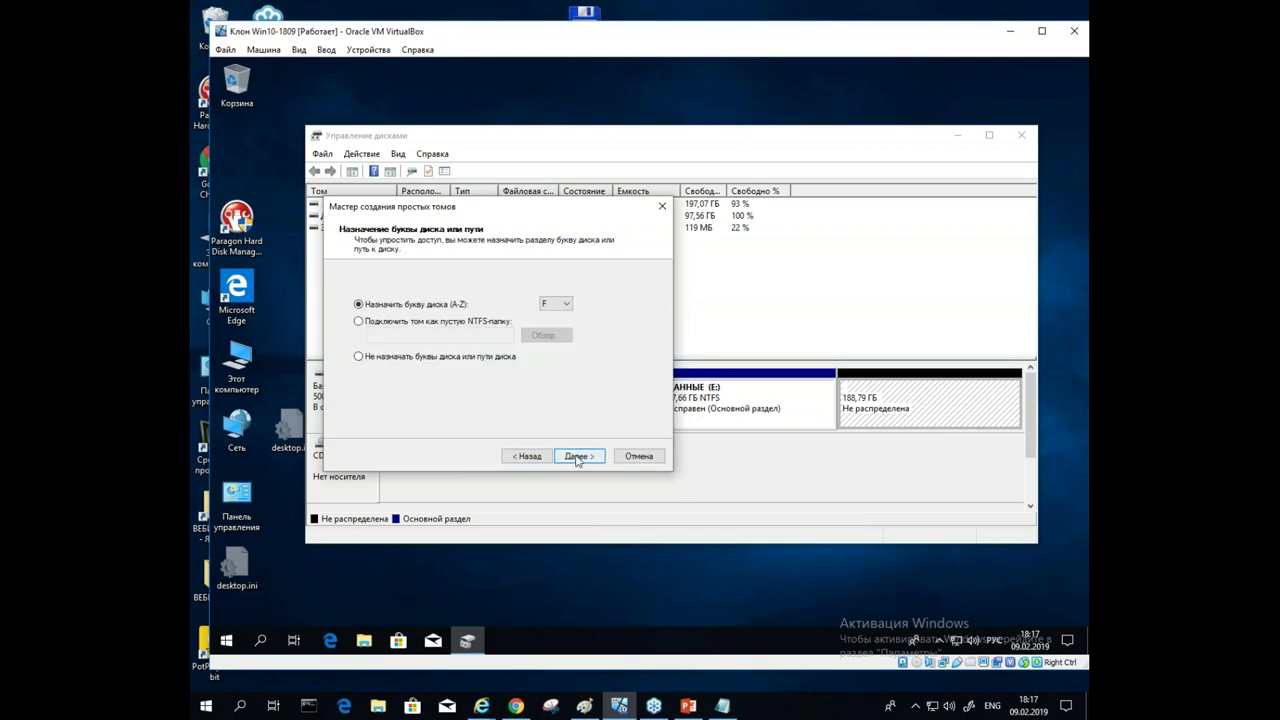
{"action": "left_click", "coordinate": [580, 458]}
Step: Label the F: volume "МУЗЫКА" and finish creating it as NTFS with quick formatting
{"action": "left_click_drag", "start_coordinate": [519, 369], "coordinate": [355, 376]}
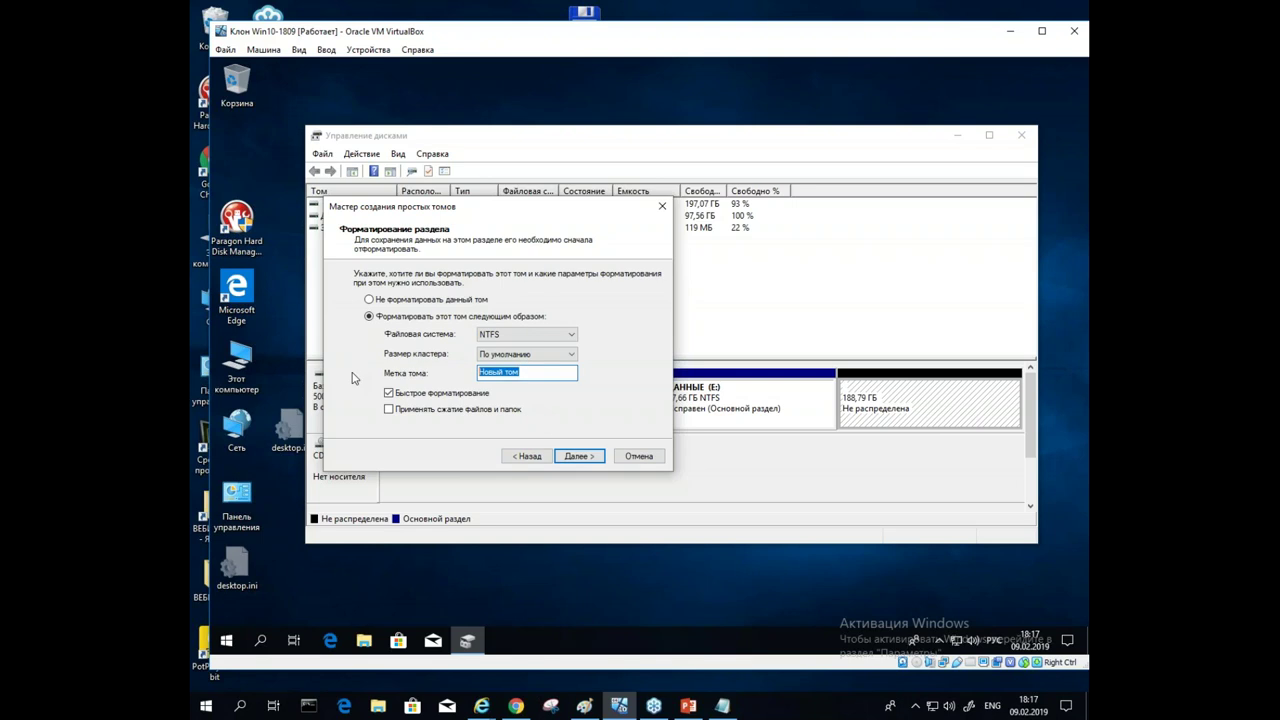
{"action": "mouse_move", "coordinate": [684, 708]}
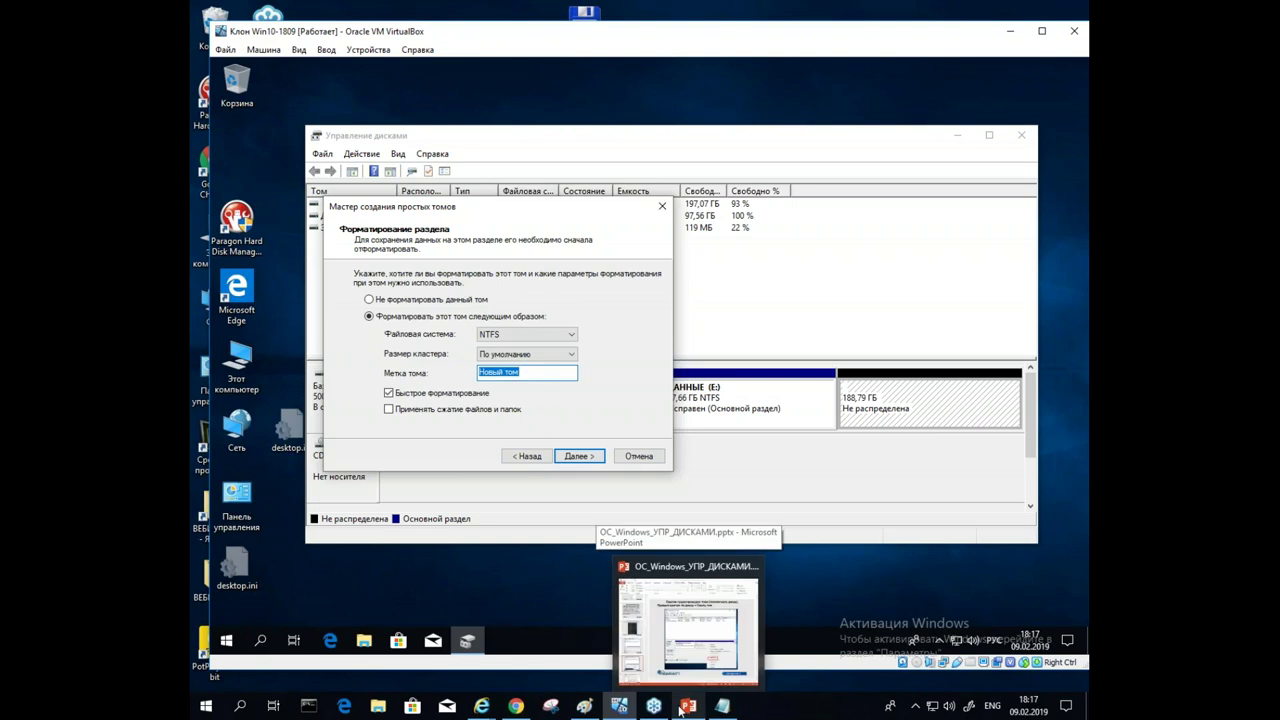
{"action": "type", "text": "МУЗЫКА"}
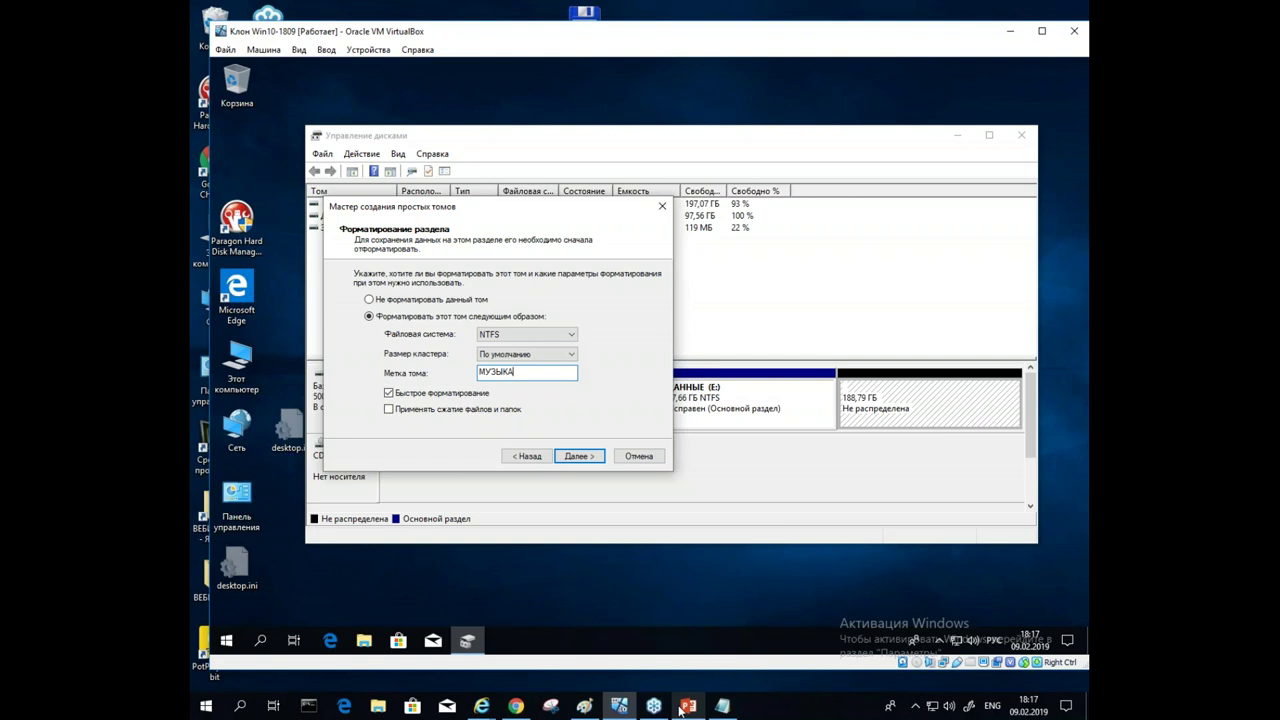
{"action": "left_click", "coordinate": [583, 457]}
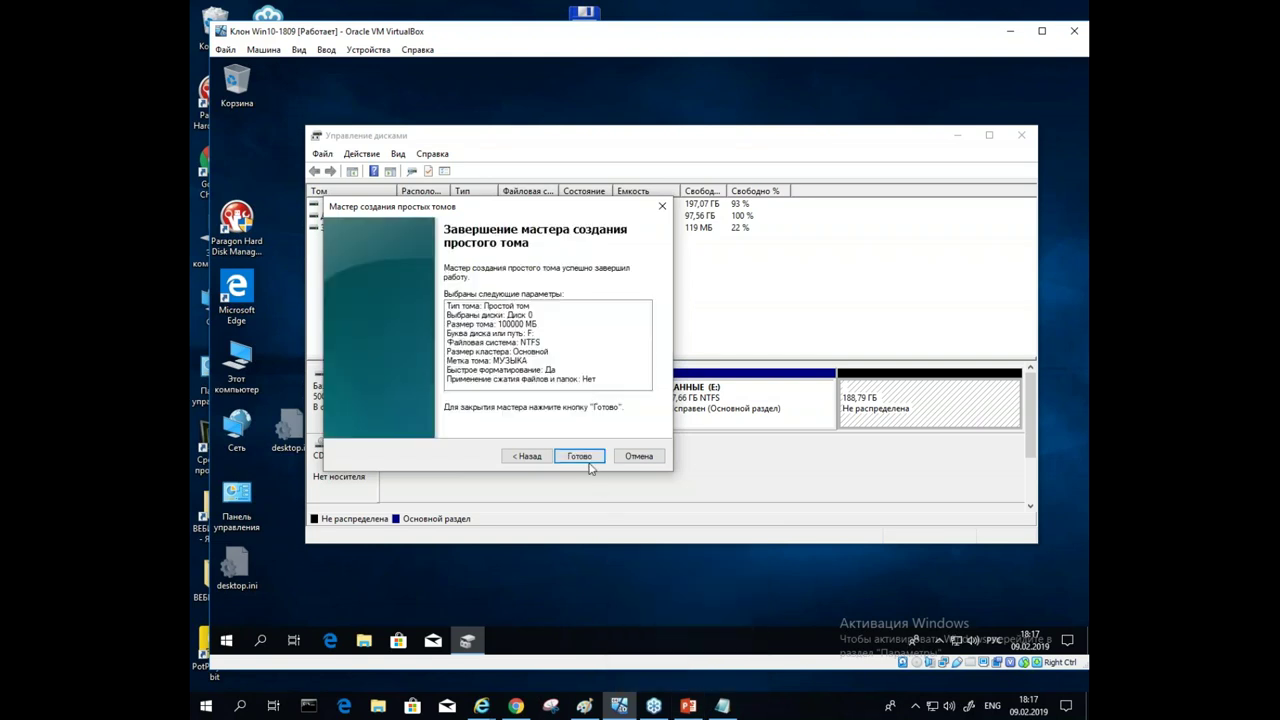
{"action": "left_click", "coordinate": [577, 457]}
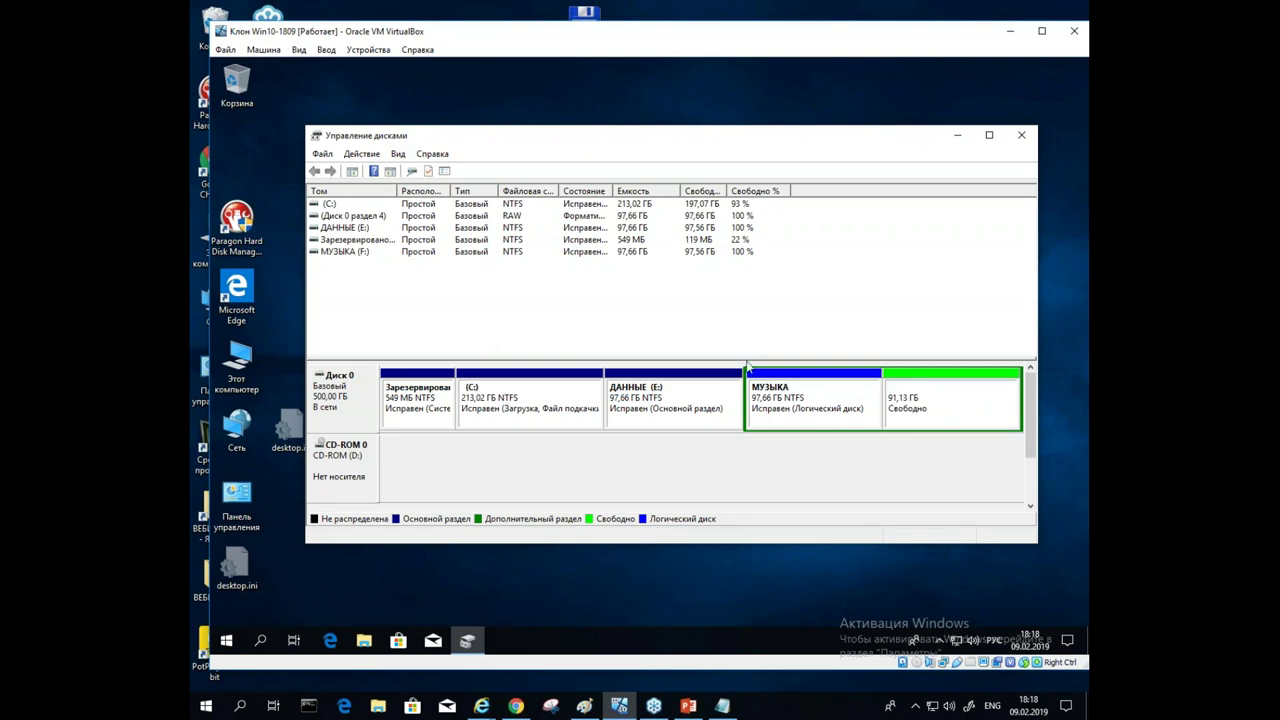
Step: Create a simple NTFS volume of 93319 MB in the remaining free space with drive letter G and the default label "Новый том"
{"action": "right_click", "coordinate": [929, 408]}
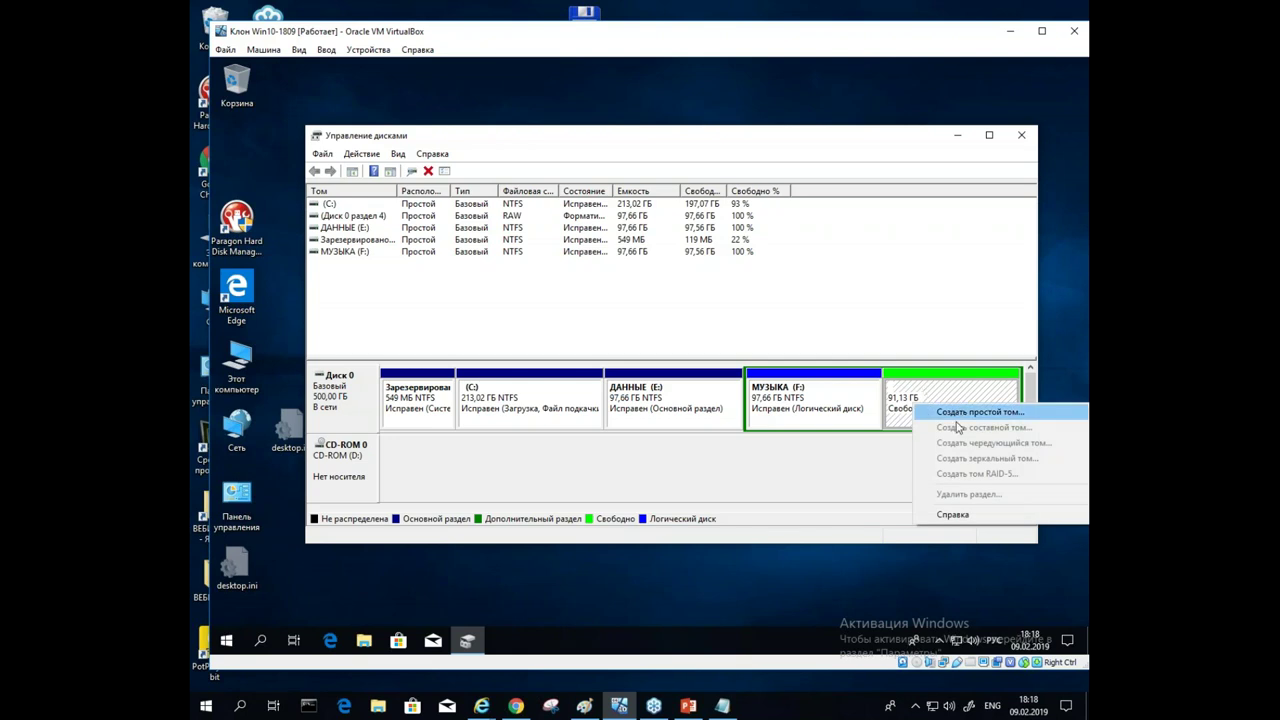
{"action": "left_click", "coordinate": [963, 419]}
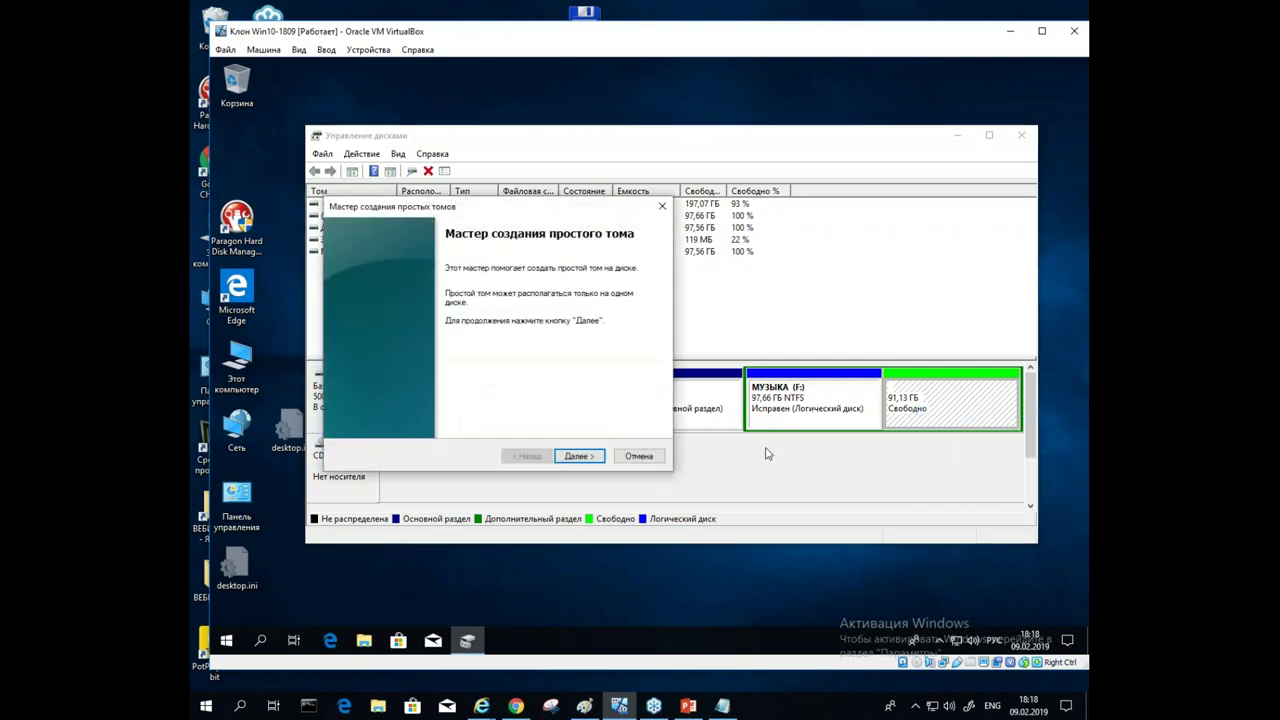
{"action": "left_click", "coordinate": [577, 457]}
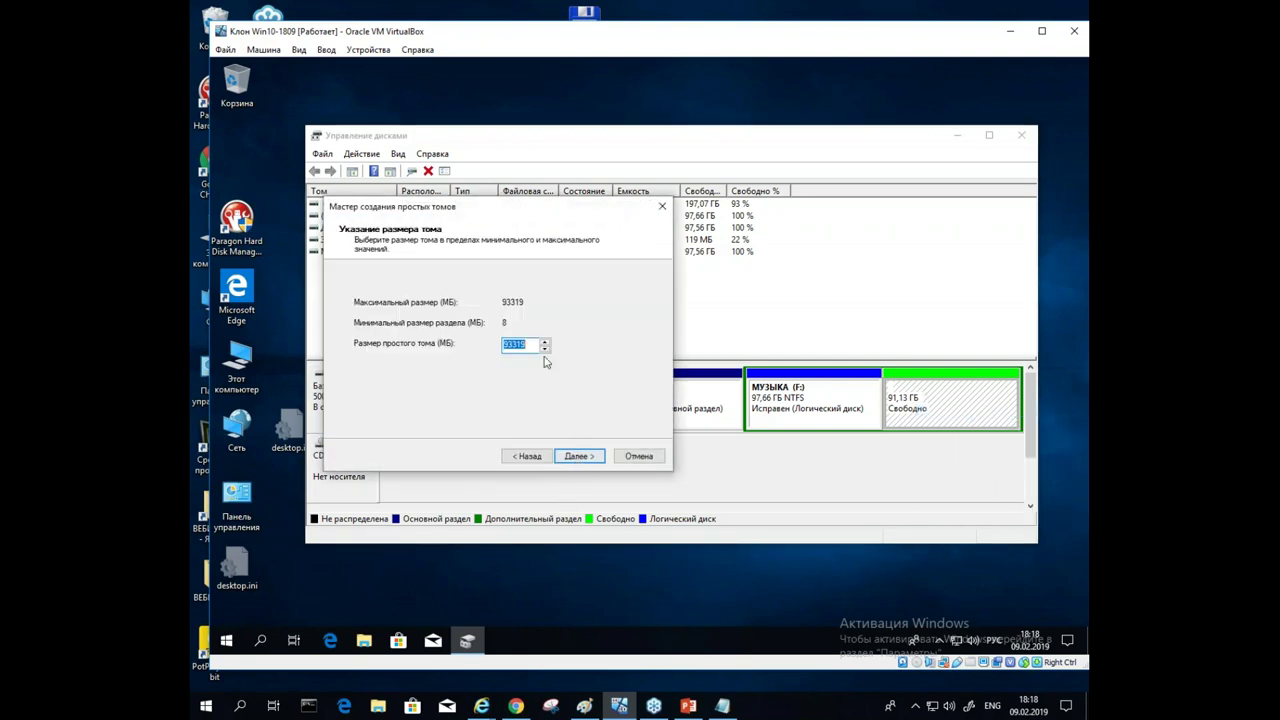
{"action": "left_click", "coordinate": [580, 457]}
{"action": "left_click", "coordinate": [580, 457]}
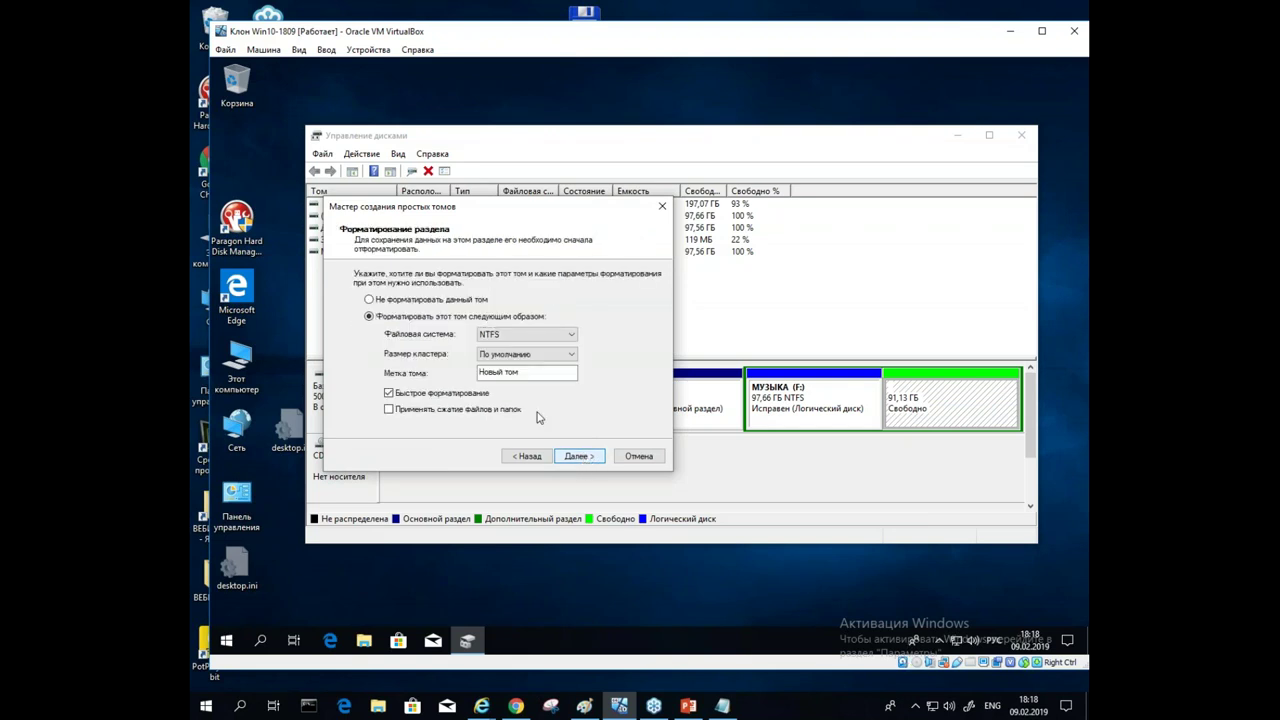
{"action": "left_click", "coordinate": [577, 457]}
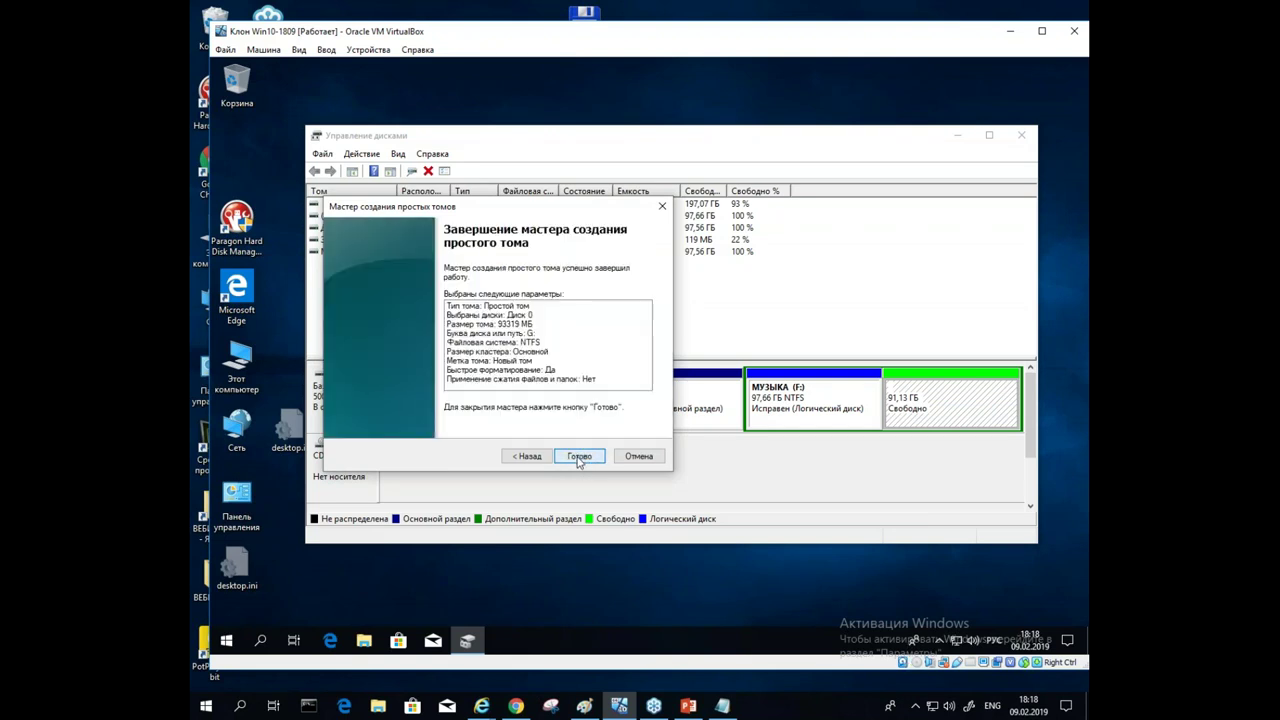
{"action": "left_click", "coordinate": [578, 456]}
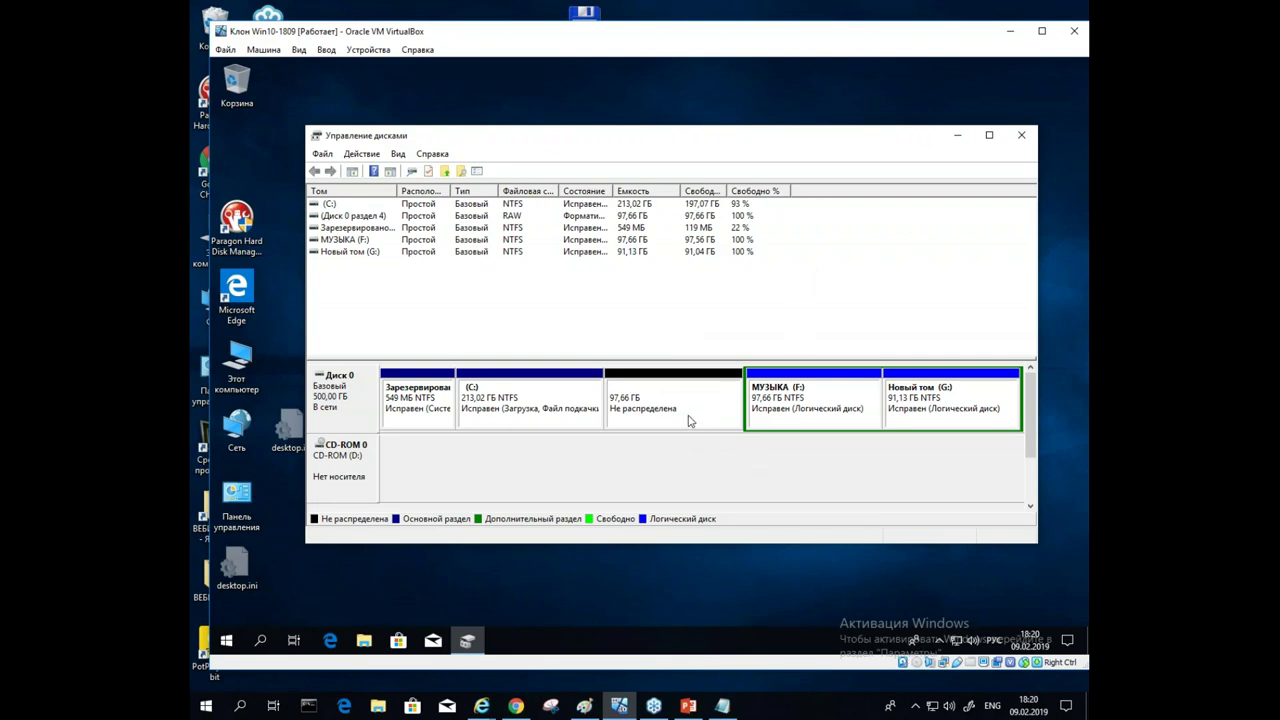
Step: Extend the C: volume with all 99999 MB of the adjacent unallocated space on Disk 0
{"action": "left_click", "coordinate": [575, 420]}
{"action": "right_click", "coordinate": [554, 400]}
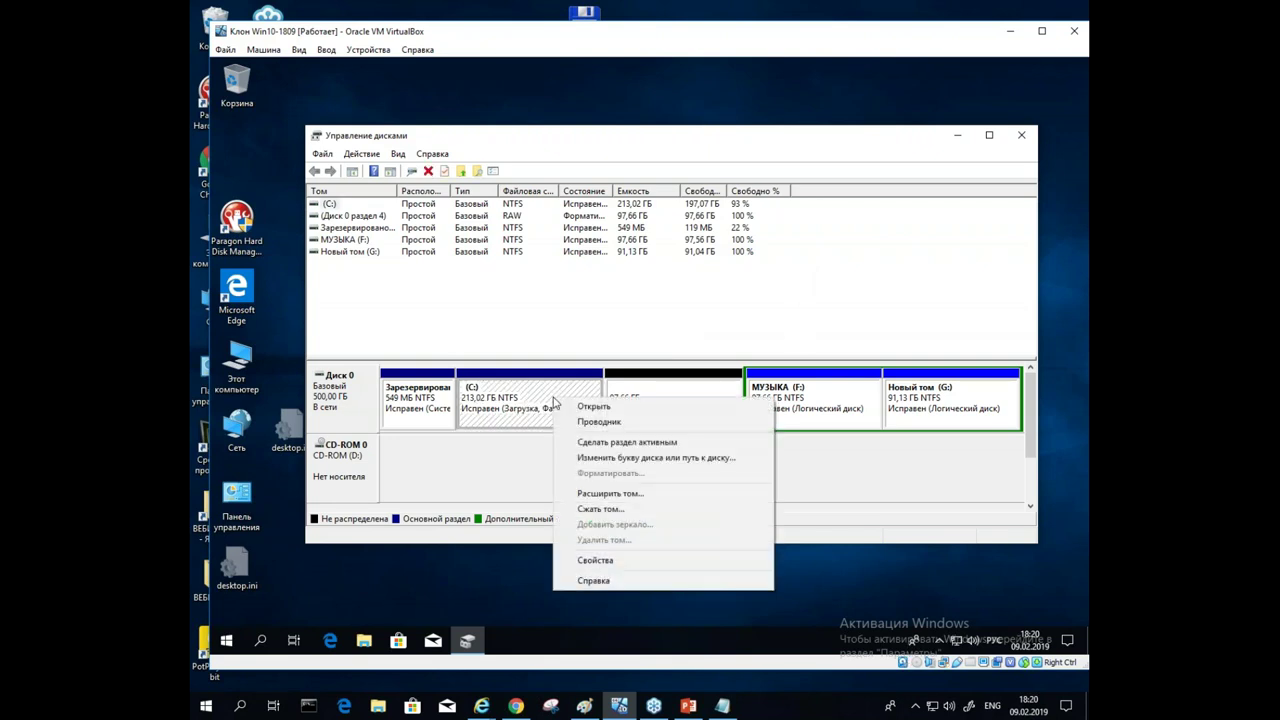
{"action": "left_click", "coordinate": [609, 495]}
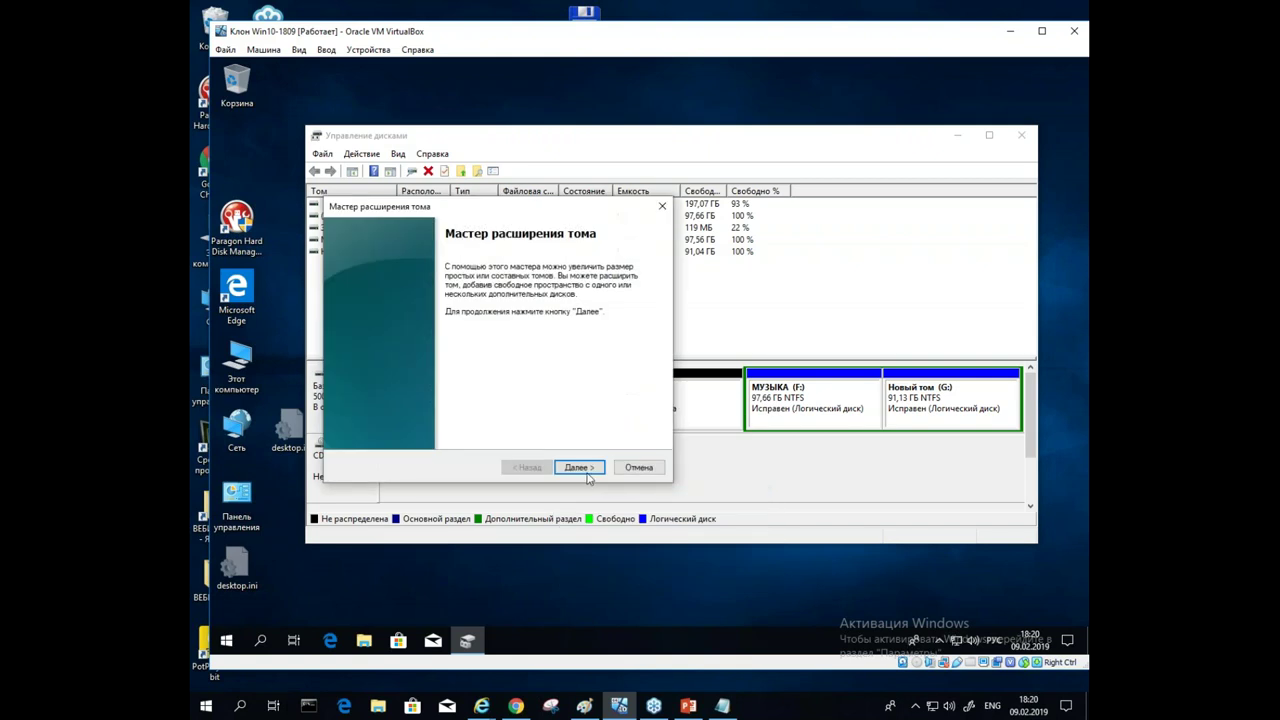
{"action": "left_click", "coordinate": [579, 467]}
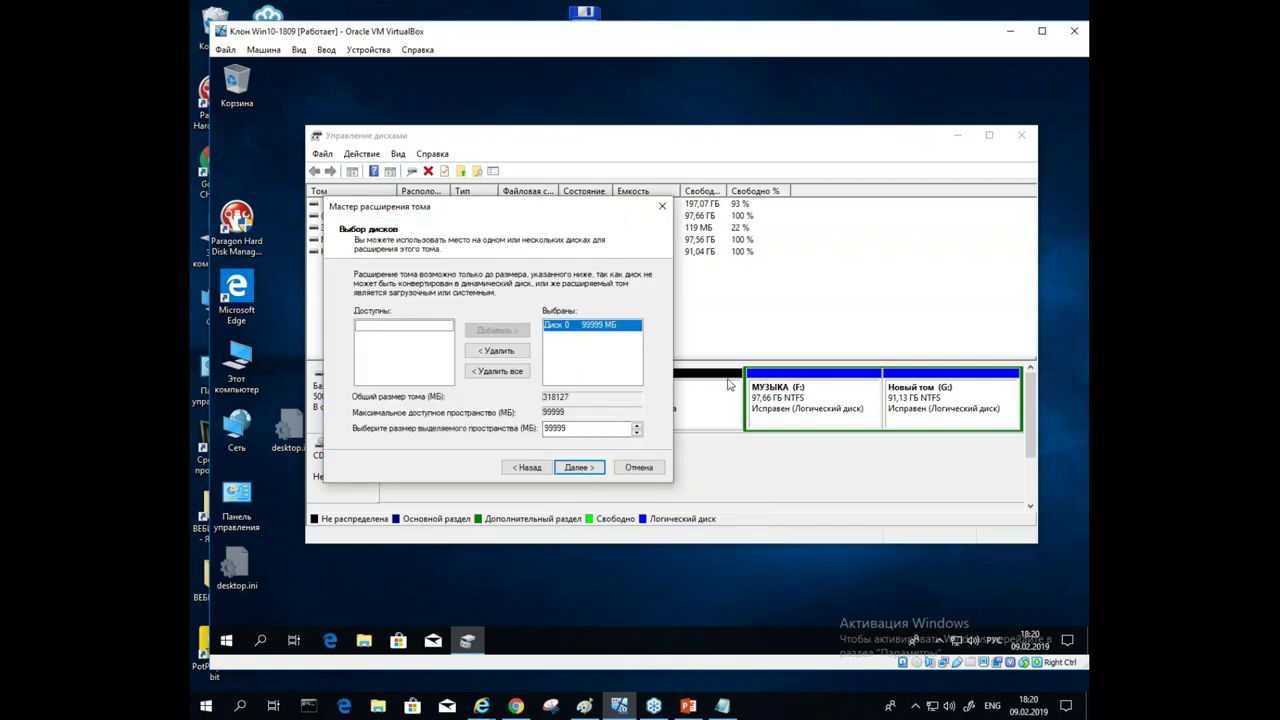
{"action": "left_click", "coordinate": [570, 474]}
{"action": "left_click", "coordinate": [572, 472]}
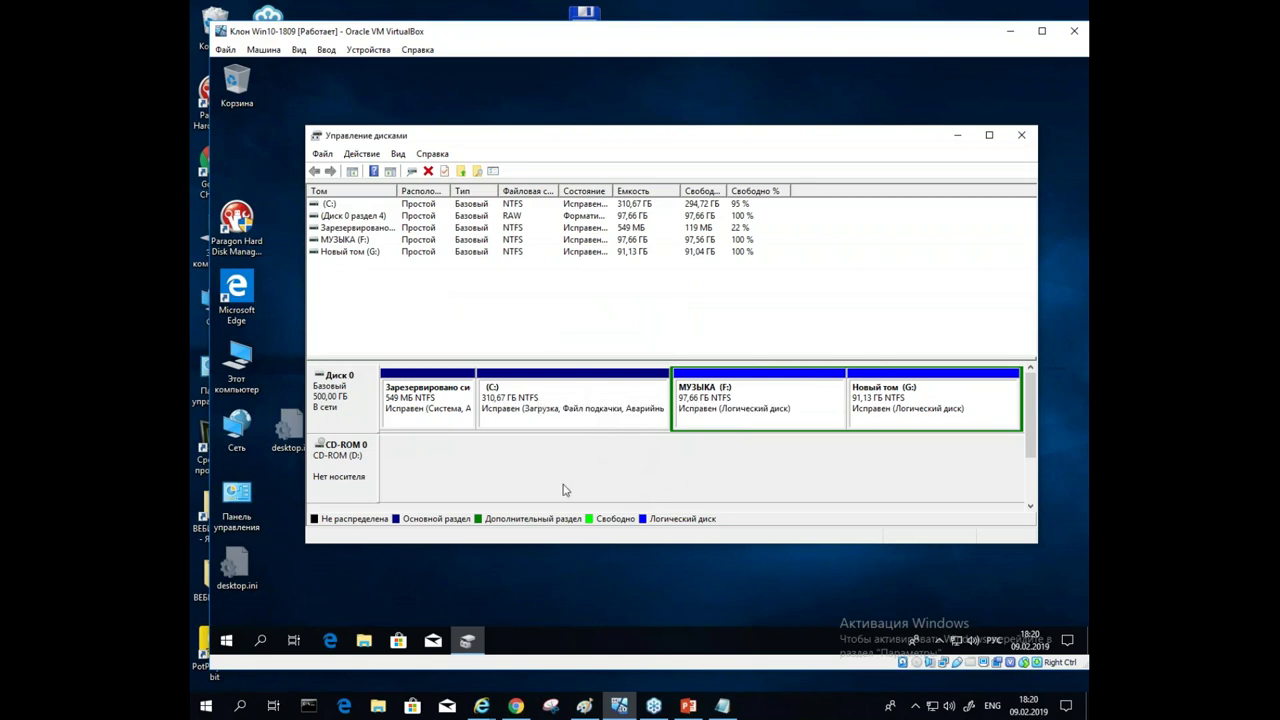
{"action": "right_click", "coordinate": [610, 402]}
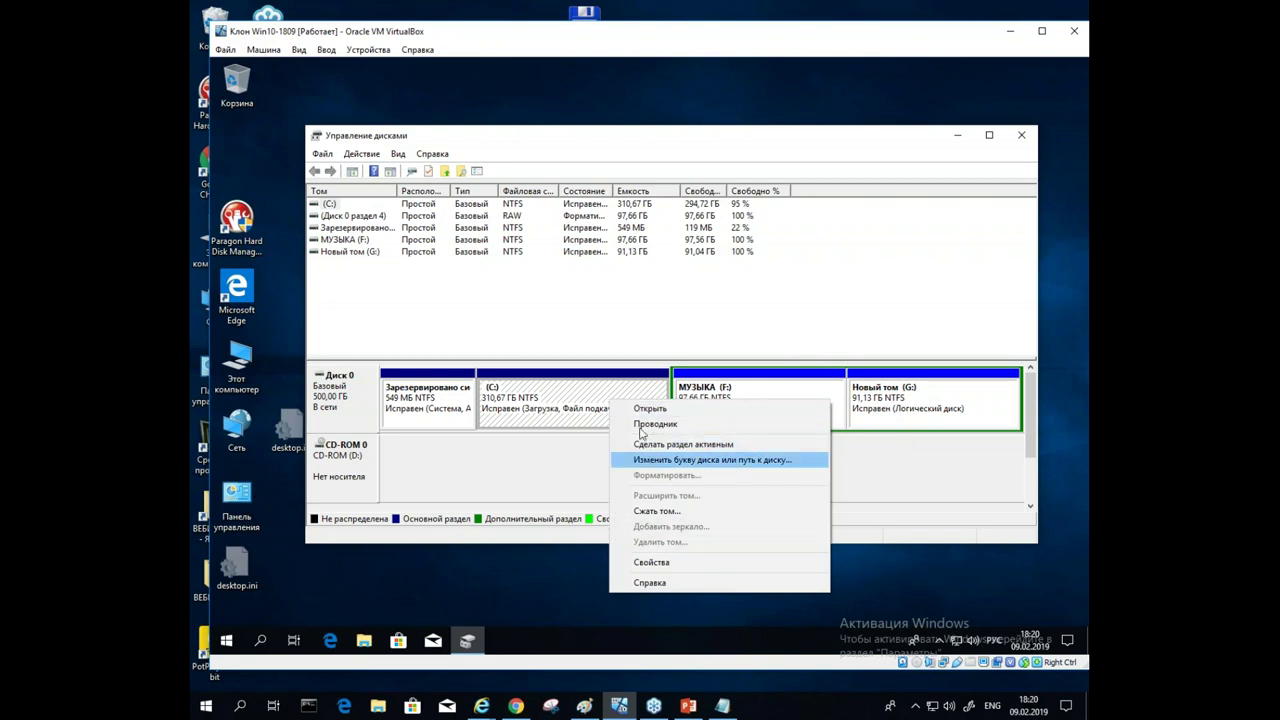
{"action": "left_click", "coordinate": [922, 492]}
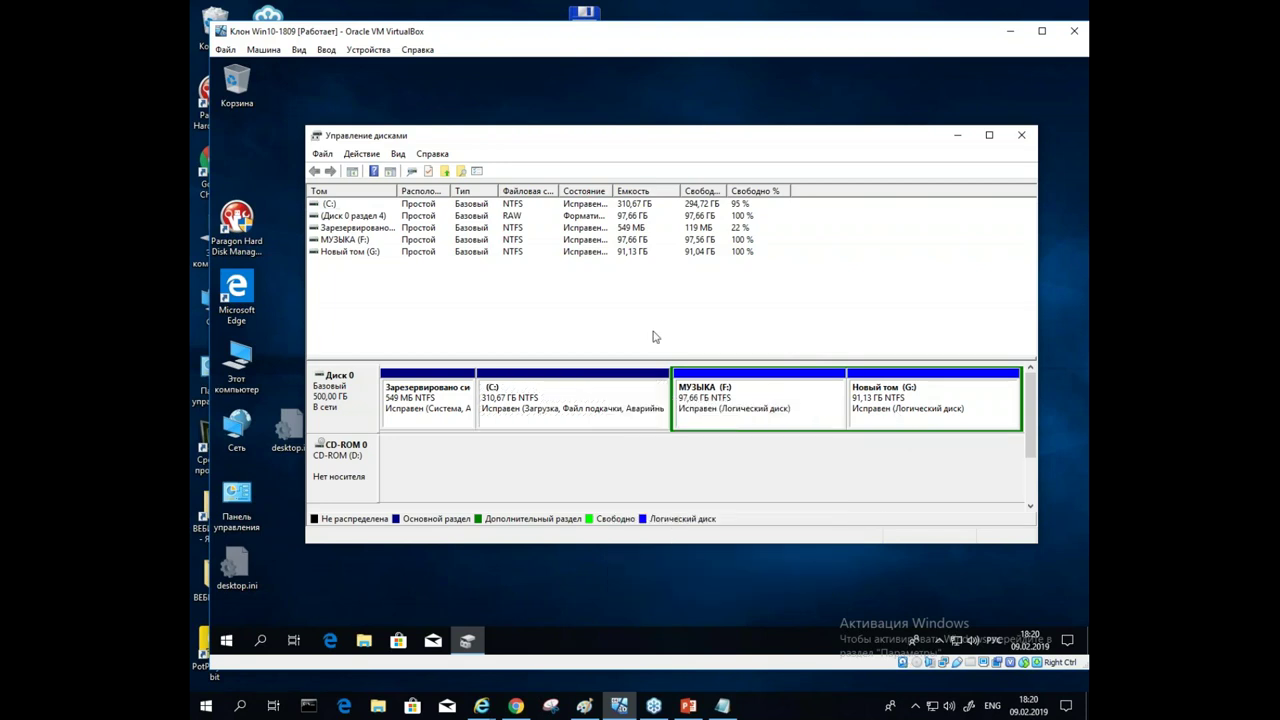
{"action": "right_click", "coordinate": [595, 393]}
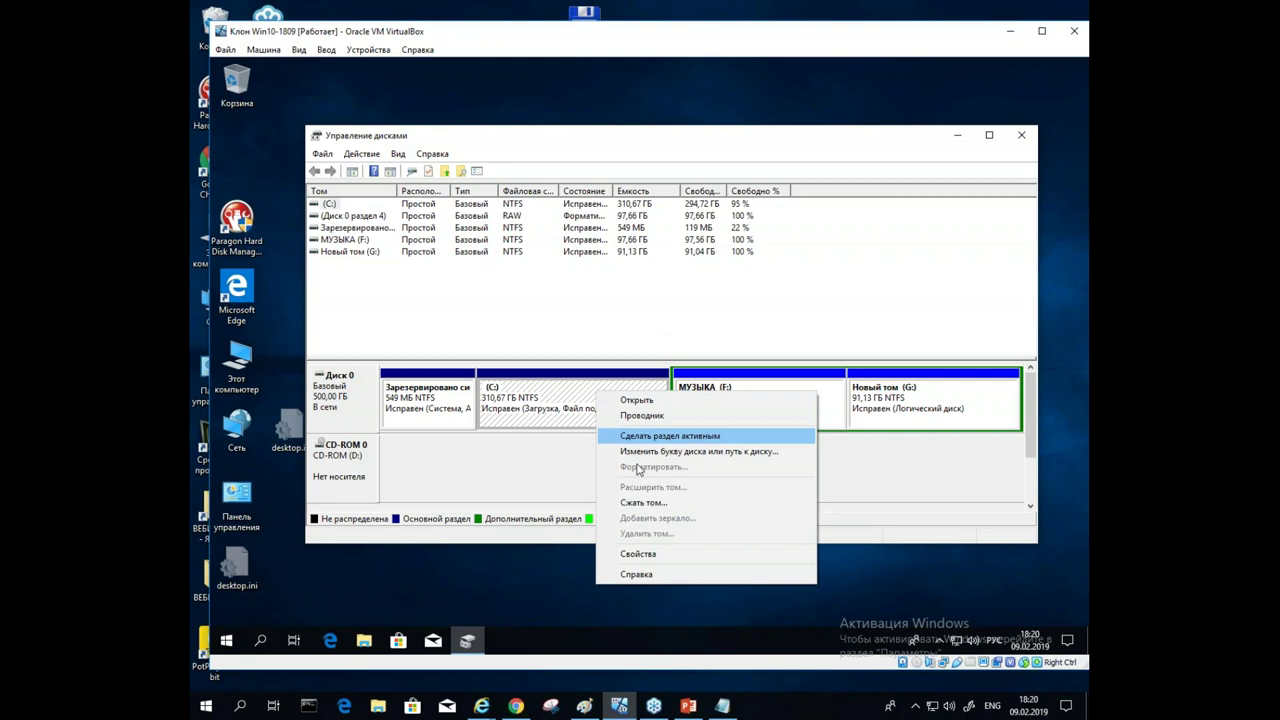
{"action": "left_click", "coordinate": [561, 456]}
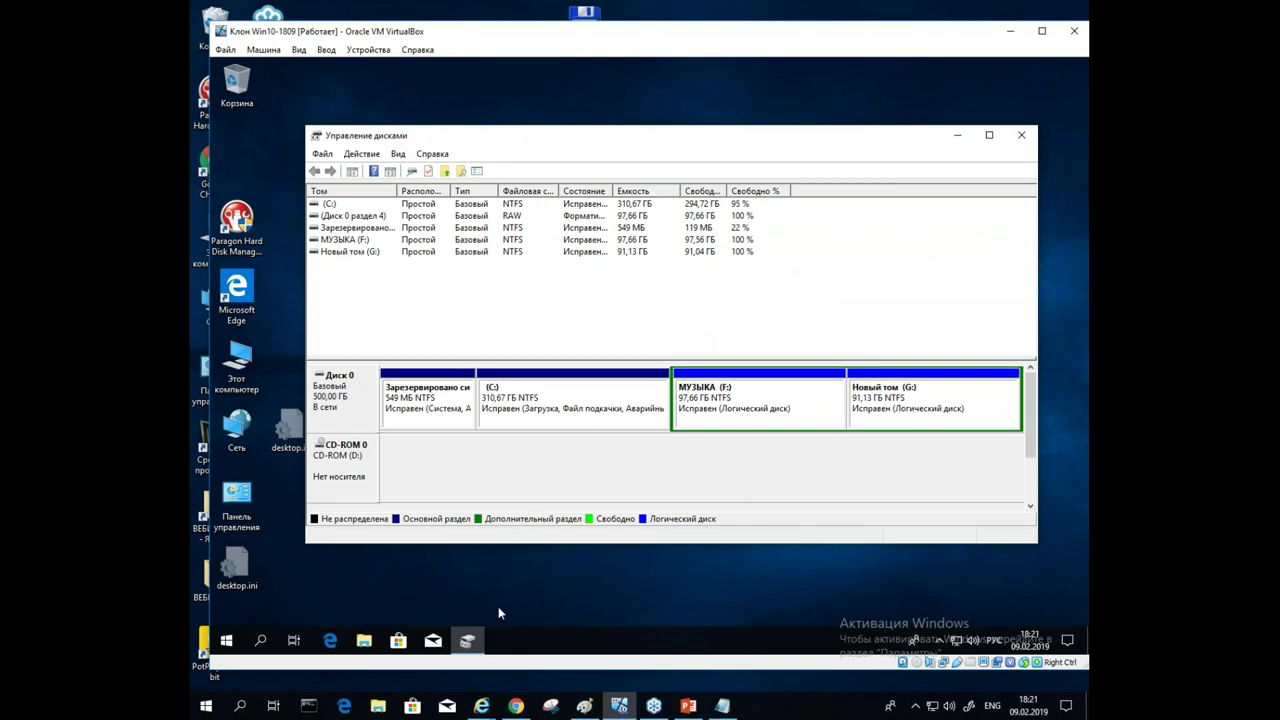
Step: Switch to the PowerPoint presentation, view slide 36 about AOMEI Partition Assistant, and minimise the presentation
{"action": "mouse_move", "coordinate": [469, 643]}
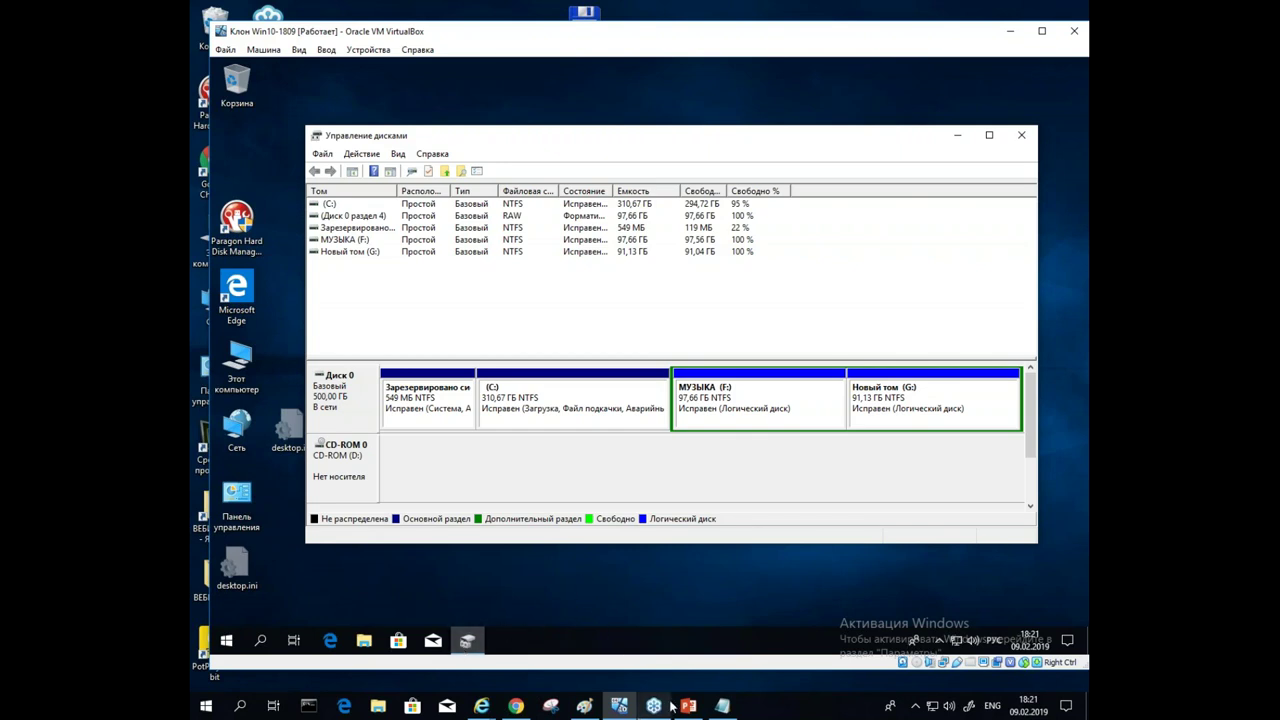
{"action": "mouse_move", "coordinate": [692, 712]}
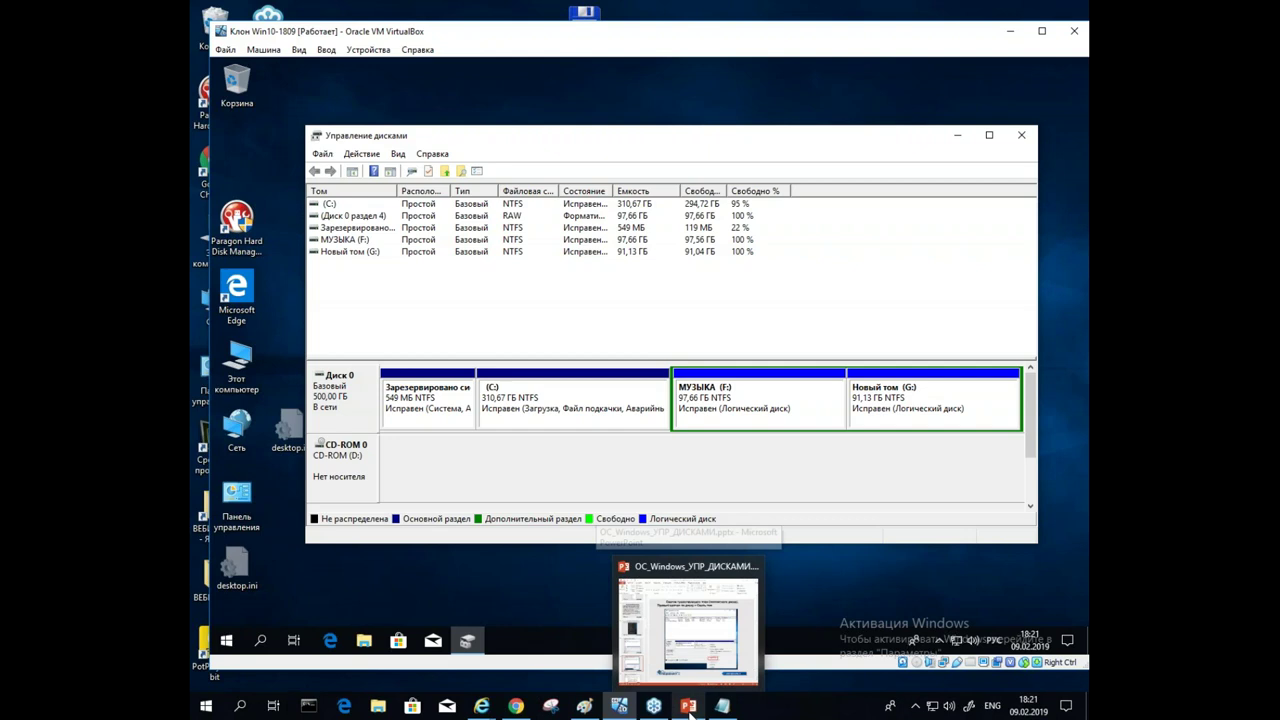
{"action": "left_click", "coordinate": [689, 708]}
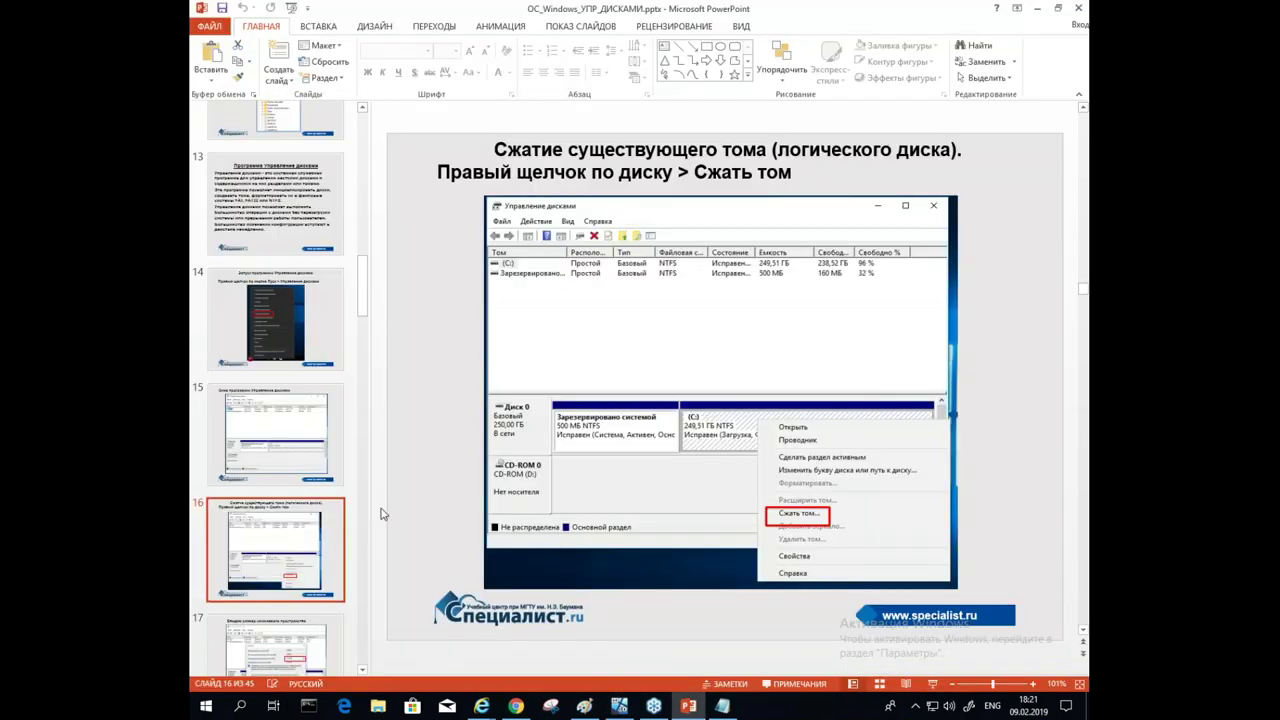
{"action": "left_click_drag", "start_coordinate": [366, 311], "coordinate": [372, 459]}
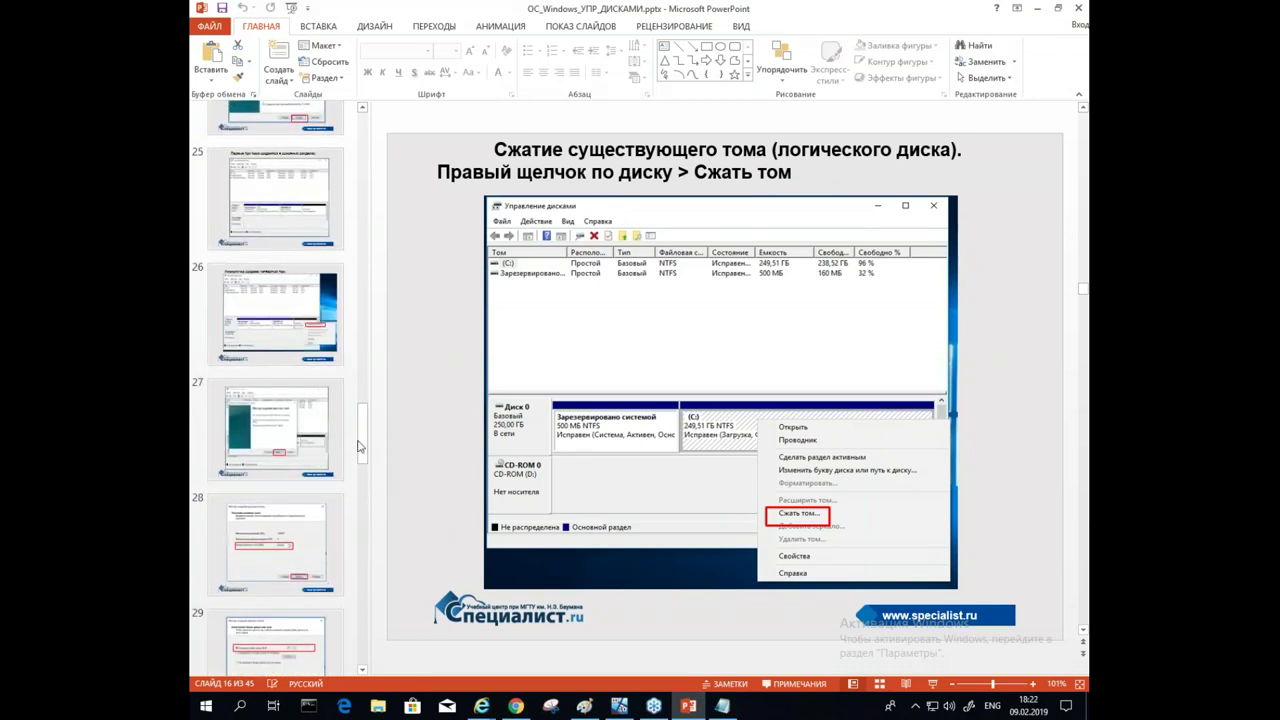
{"action": "left_click_drag", "start_coordinate": [369, 453], "coordinate": [367, 548]}
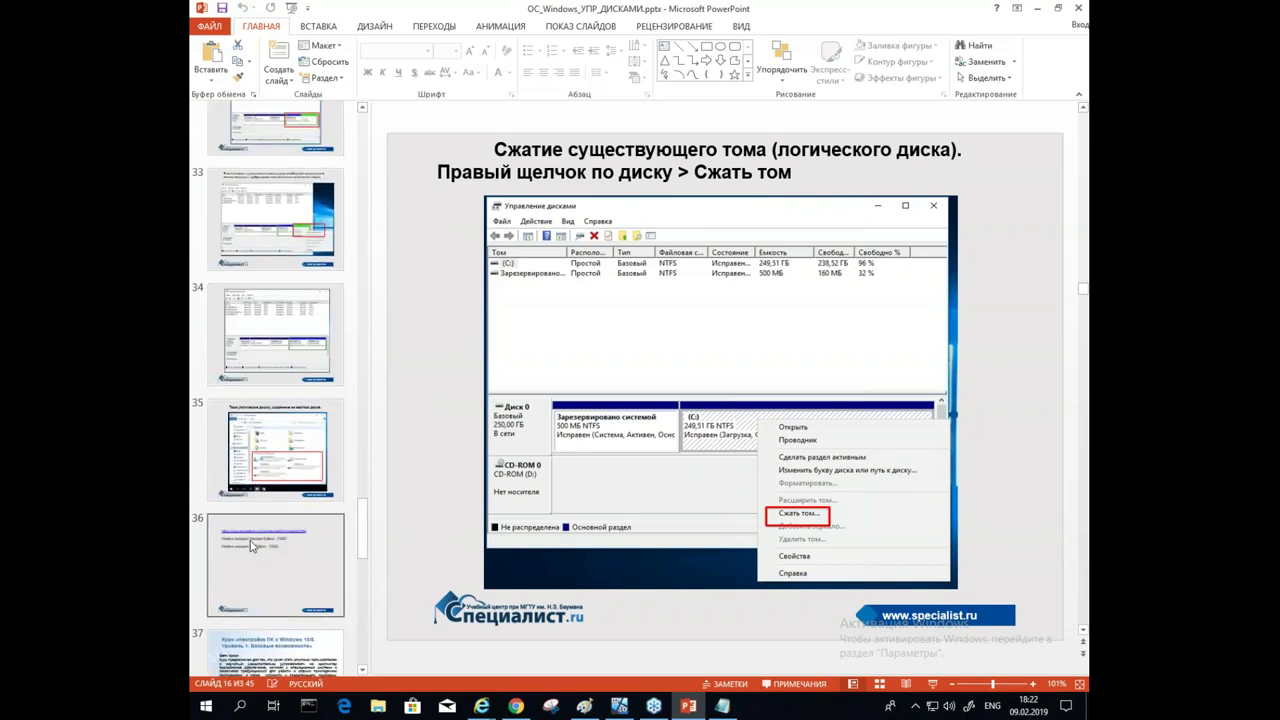
{"action": "left_click", "coordinate": [262, 550]}
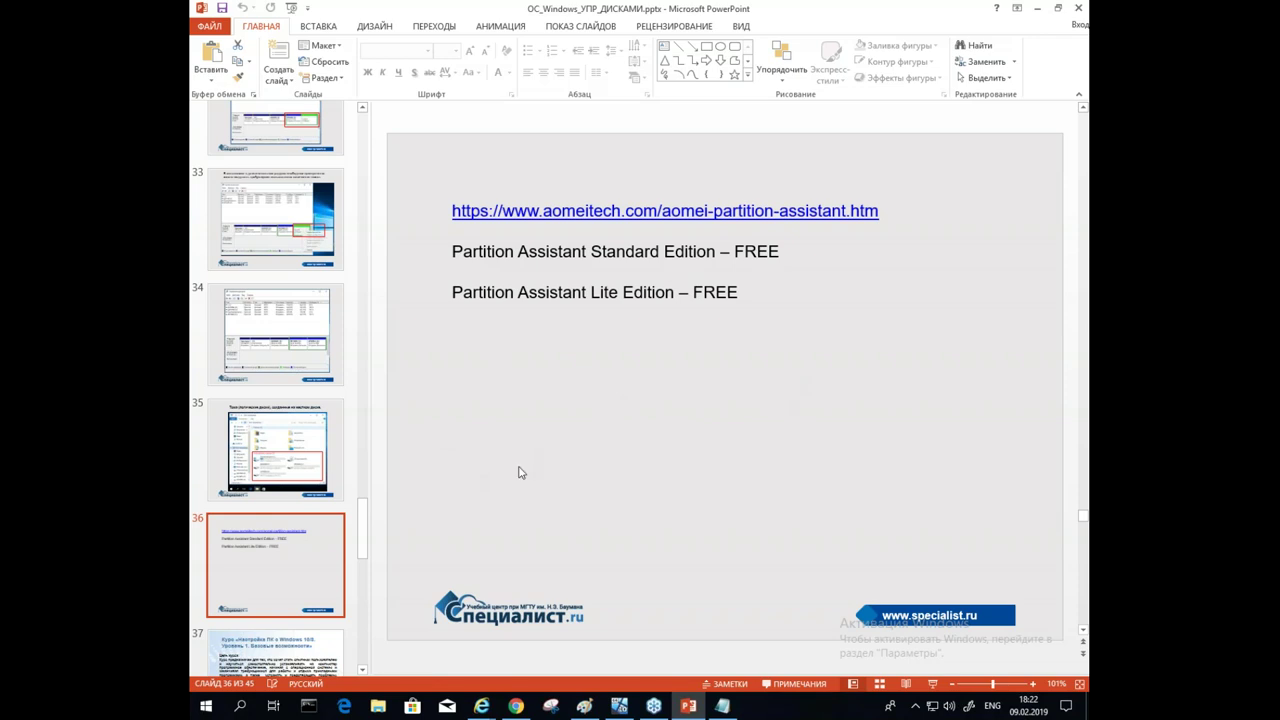
{"action": "left_click", "coordinate": [1037, 8]}
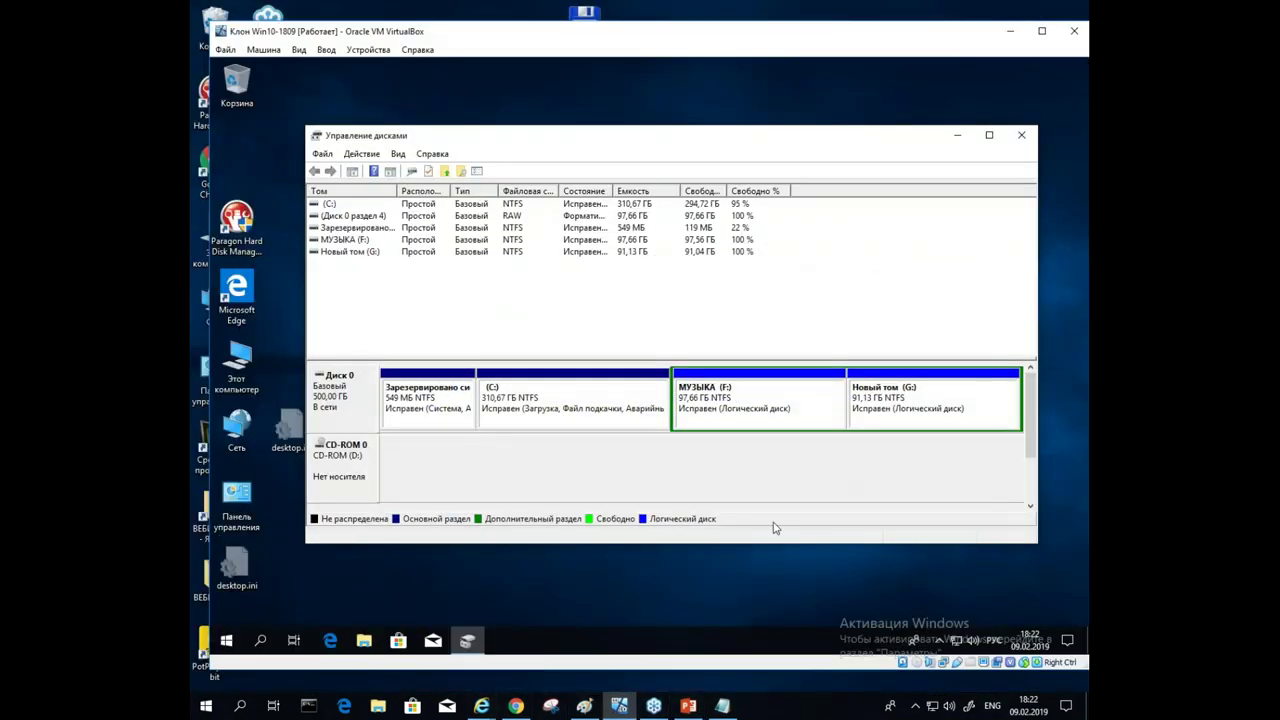
Step: Close Disk Management, launch Paragon Hard Disk Manager with administrator permission, and widen its disk map
{"action": "left_click", "coordinate": [1022, 137]}
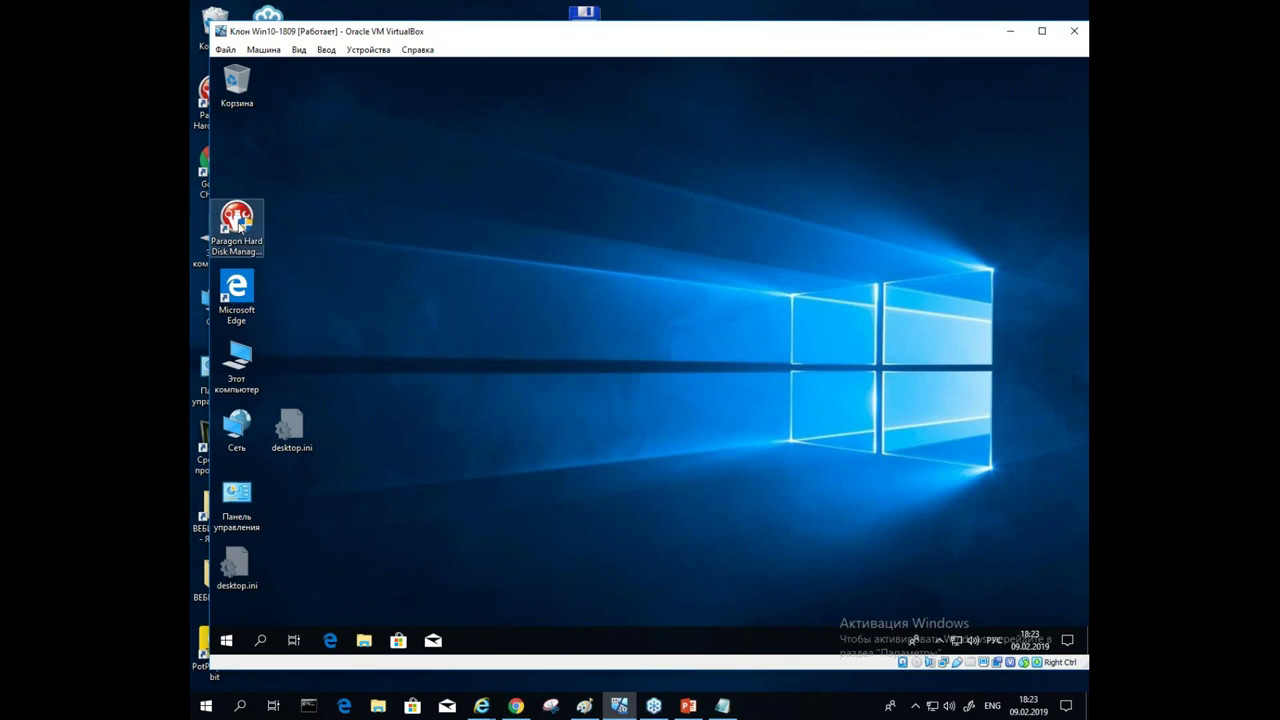
{"action": "double_click", "coordinate": [241, 226]}
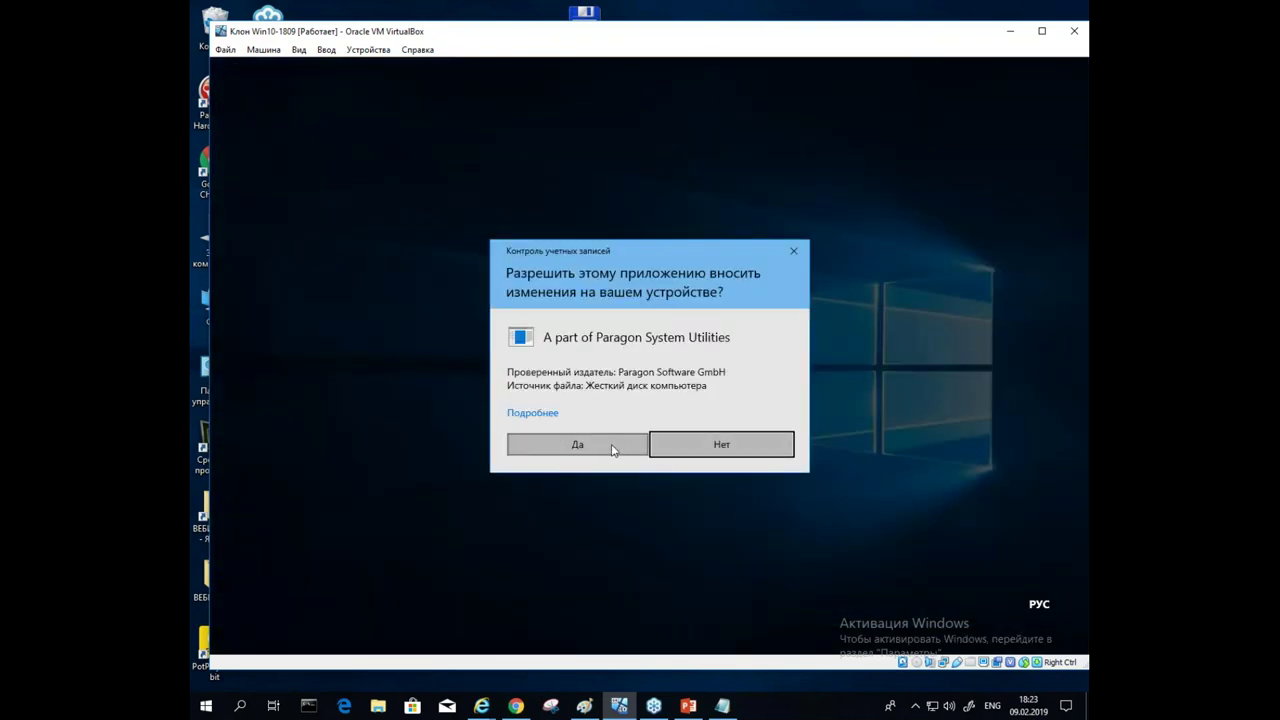
{"action": "left_click", "coordinate": [559, 450]}
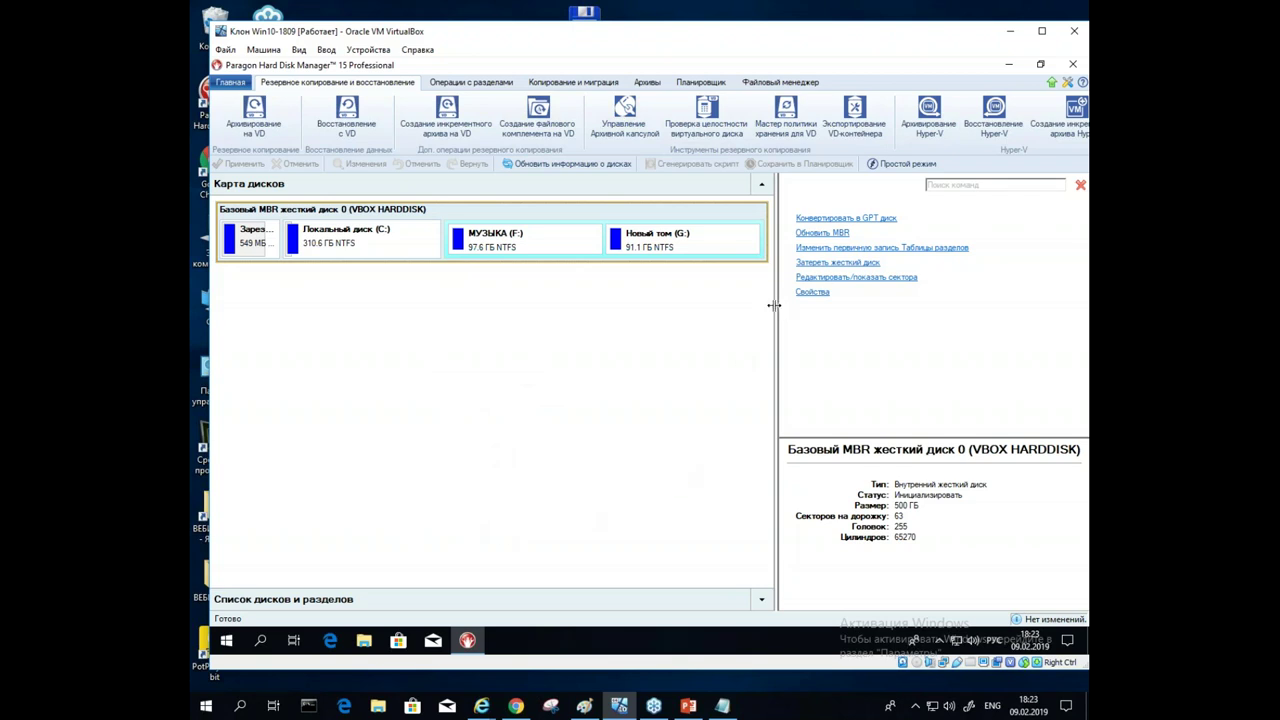
{"action": "left_click_drag", "start_coordinate": [776, 304], "coordinate": [977, 291]}
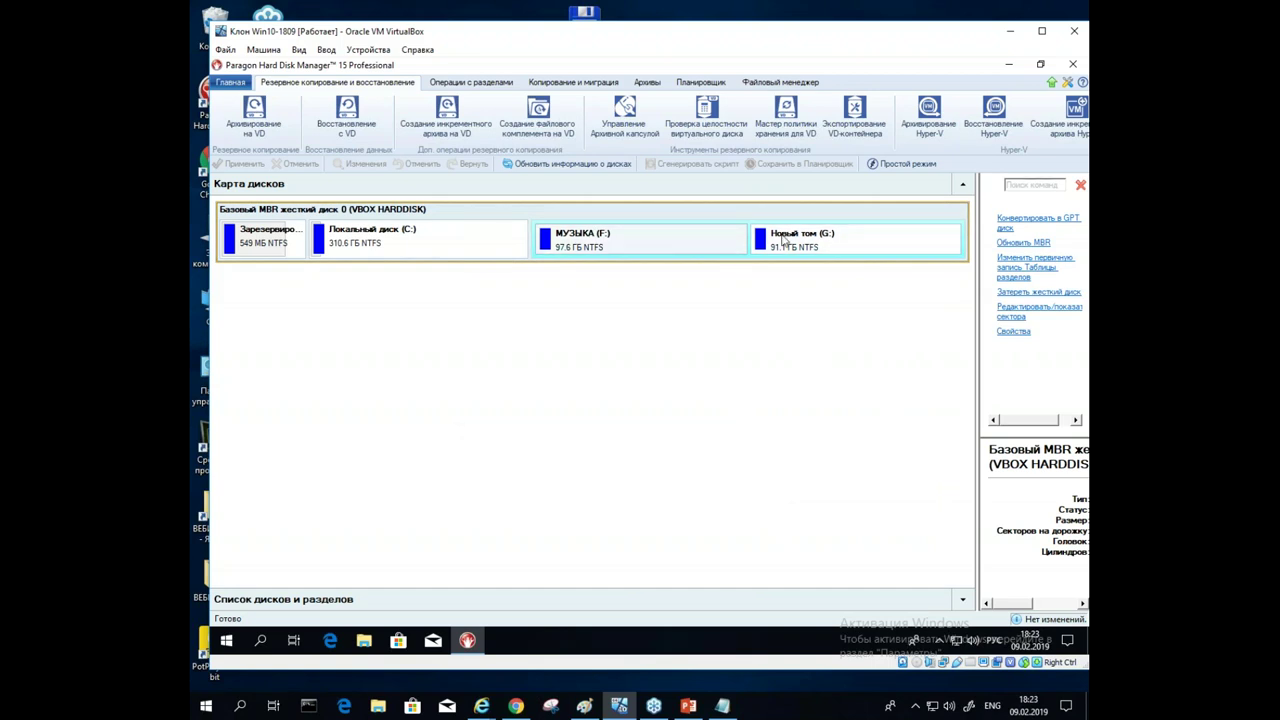
Step: Start redistributing free space between partitions, with МУЗЫКА (F:) as the volume to extend and G: as the donor
{"action": "left_click", "coordinate": [466, 86]}
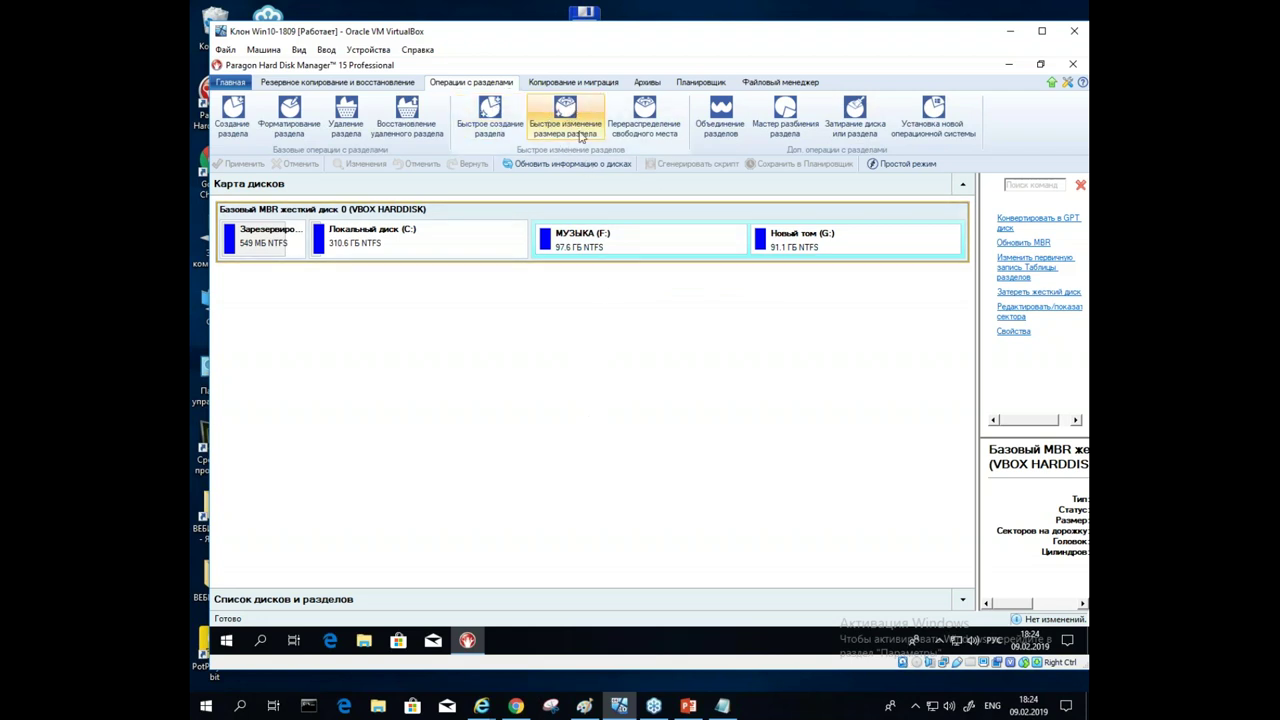
{"action": "left_click", "coordinate": [649, 120]}
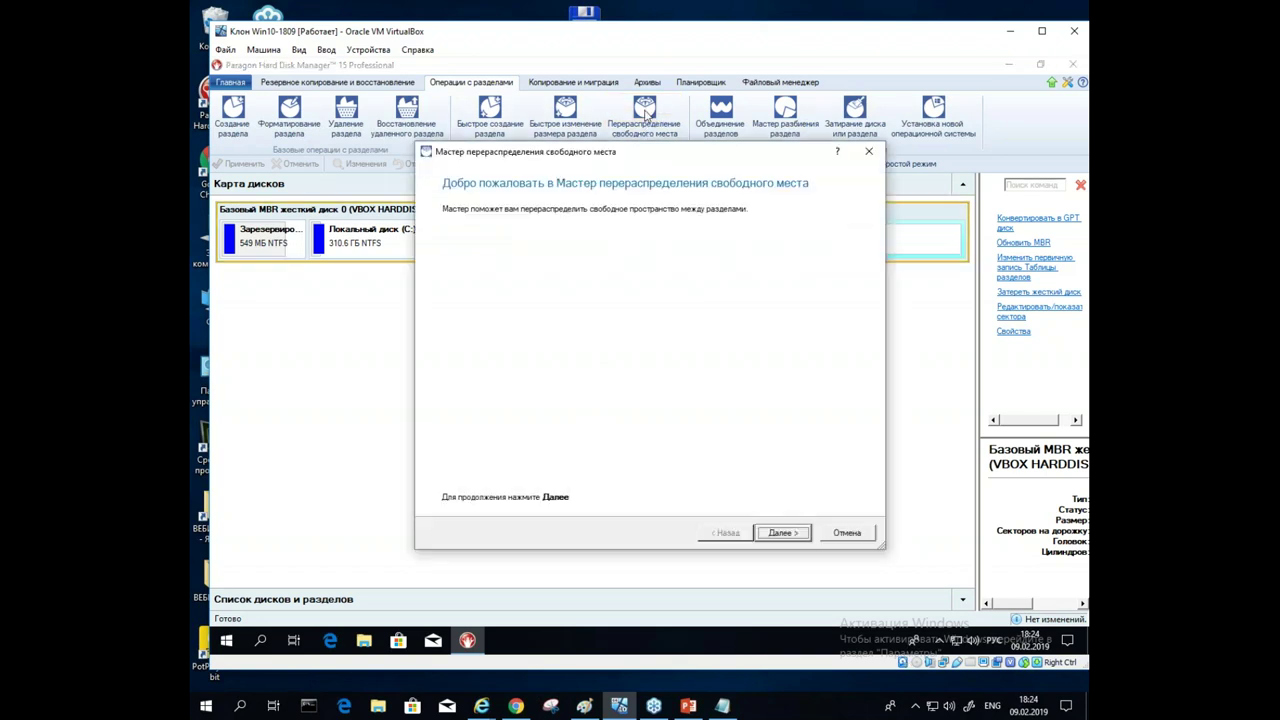
{"action": "left_click", "coordinate": [781, 533]}
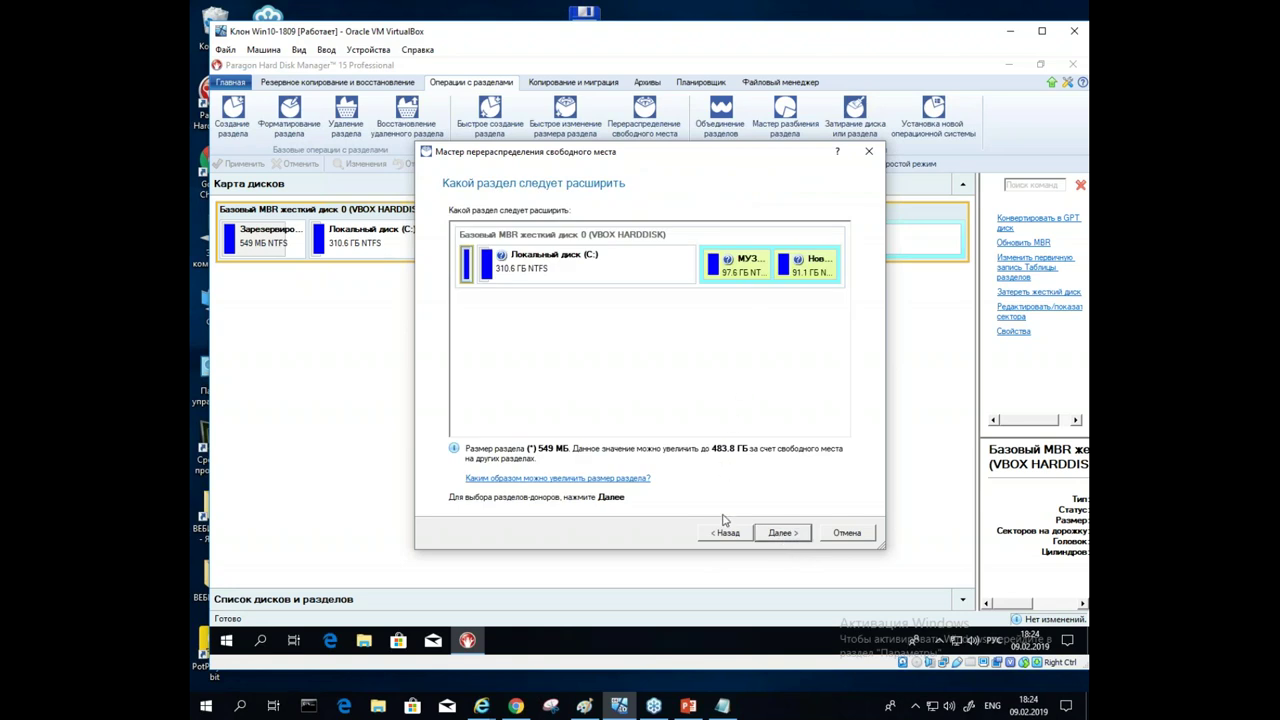
{"action": "left_click", "coordinate": [740, 274]}
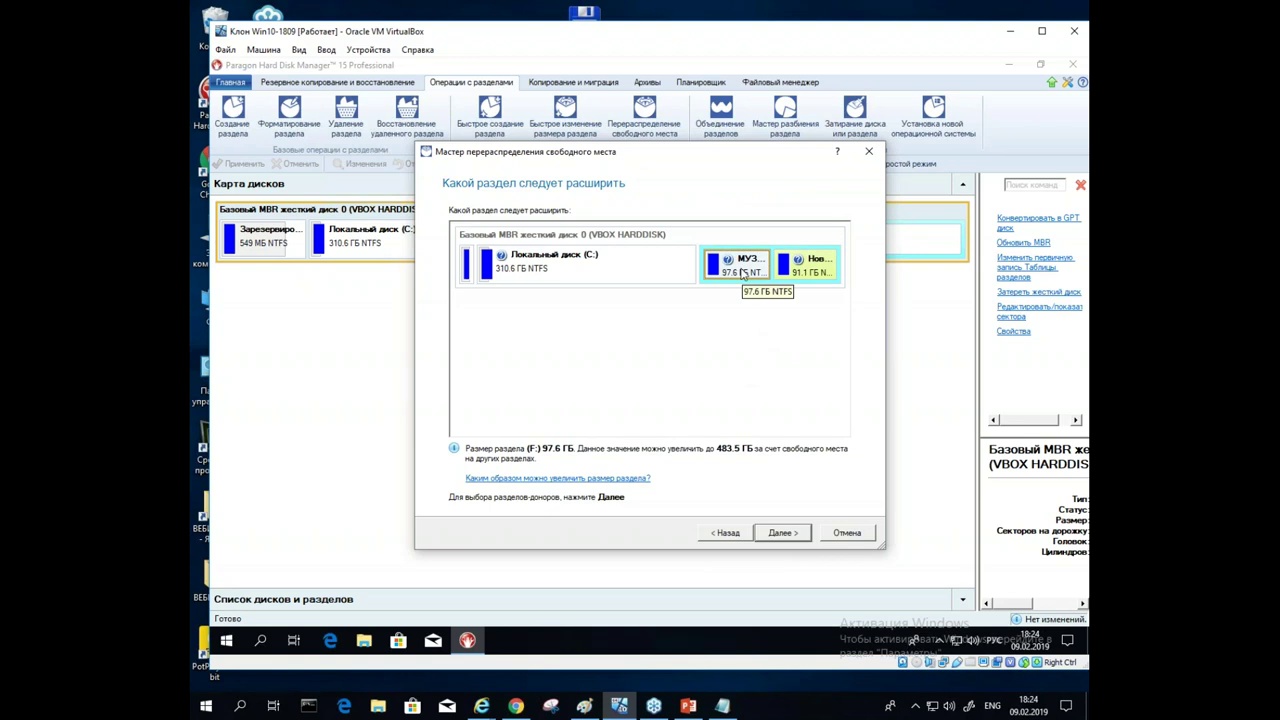
{"action": "left_click", "coordinate": [781, 534]}
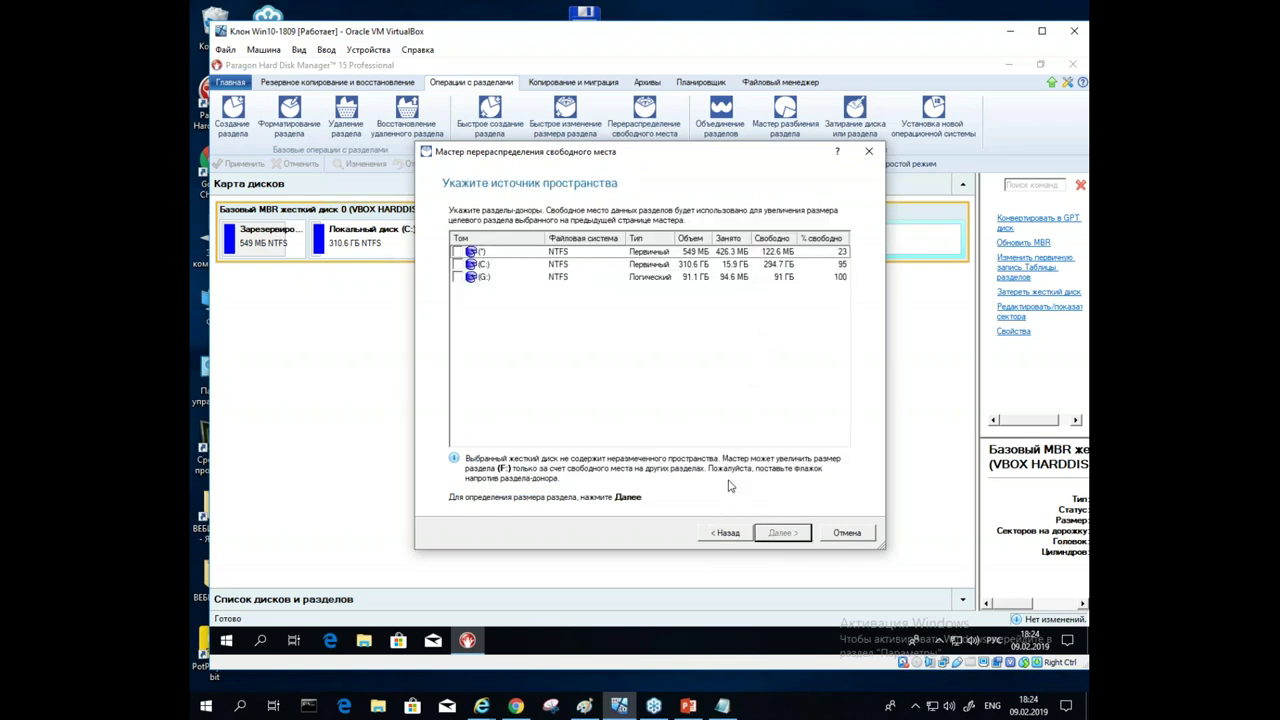
{"action": "left_click", "coordinate": [461, 281]}
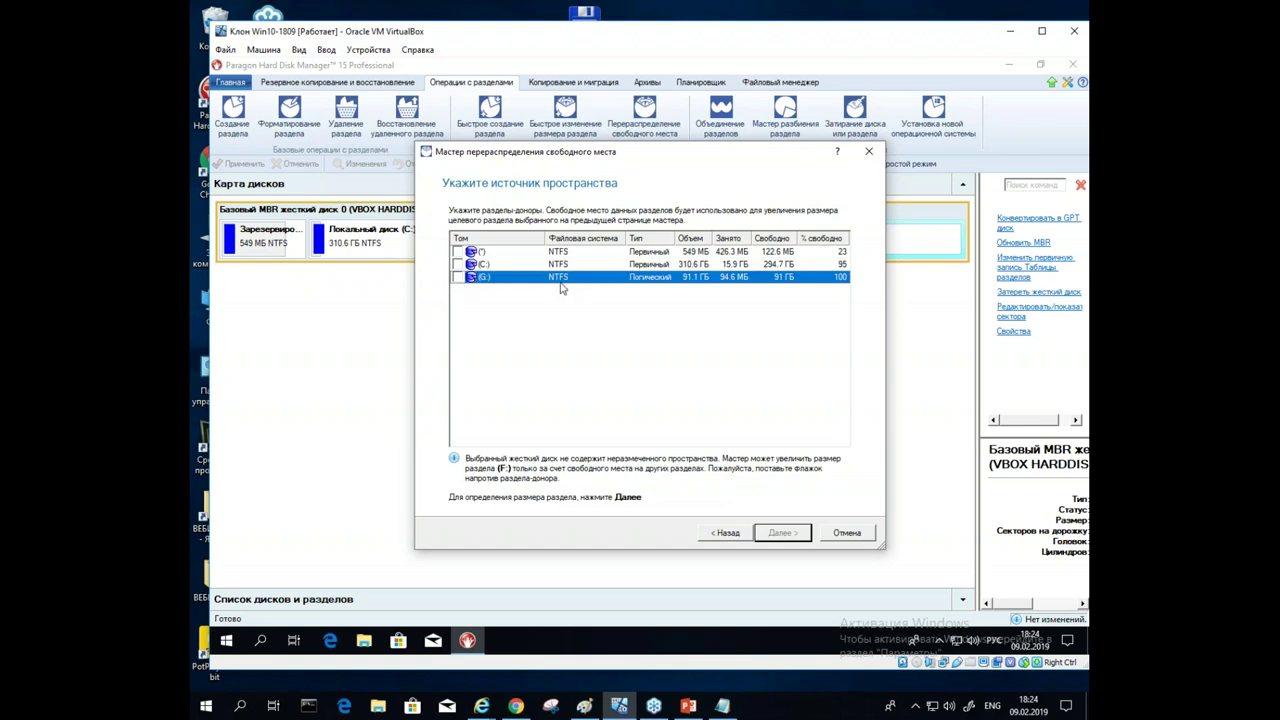
{"action": "left_click", "coordinate": [458, 277]}
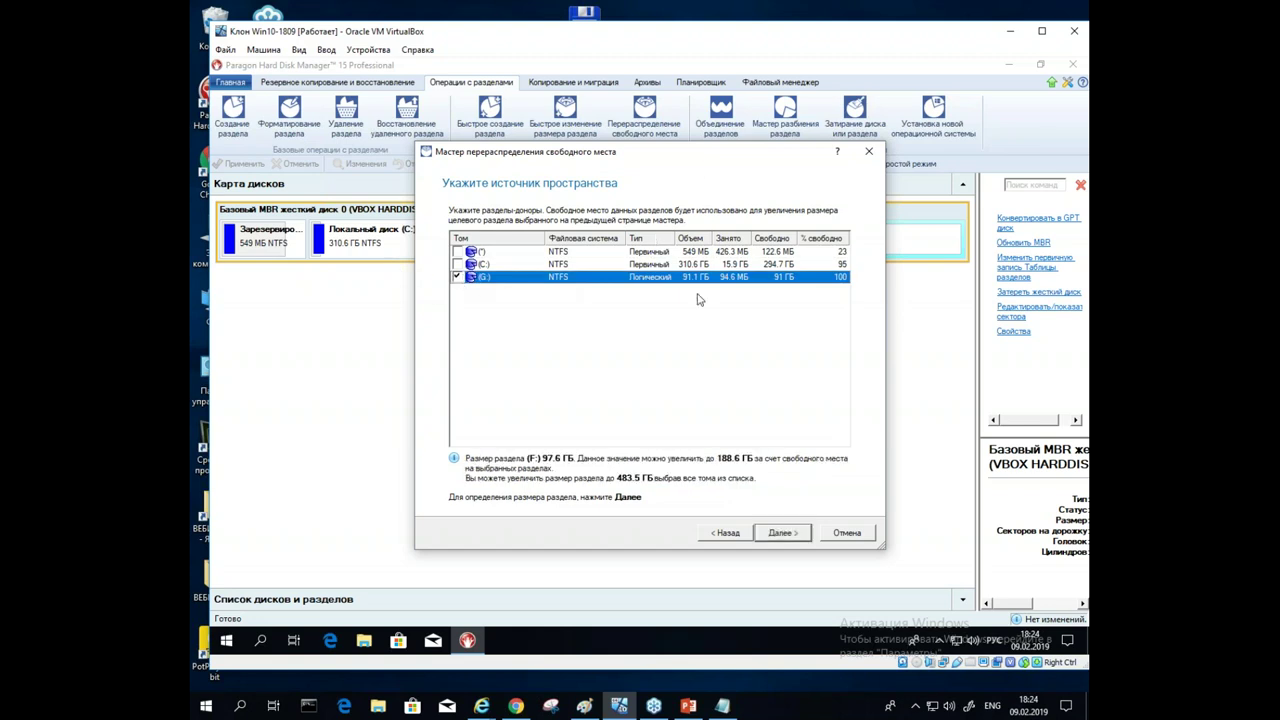
{"action": "left_click_drag", "start_coordinate": [778, 153], "coordinate": [583, 386]}
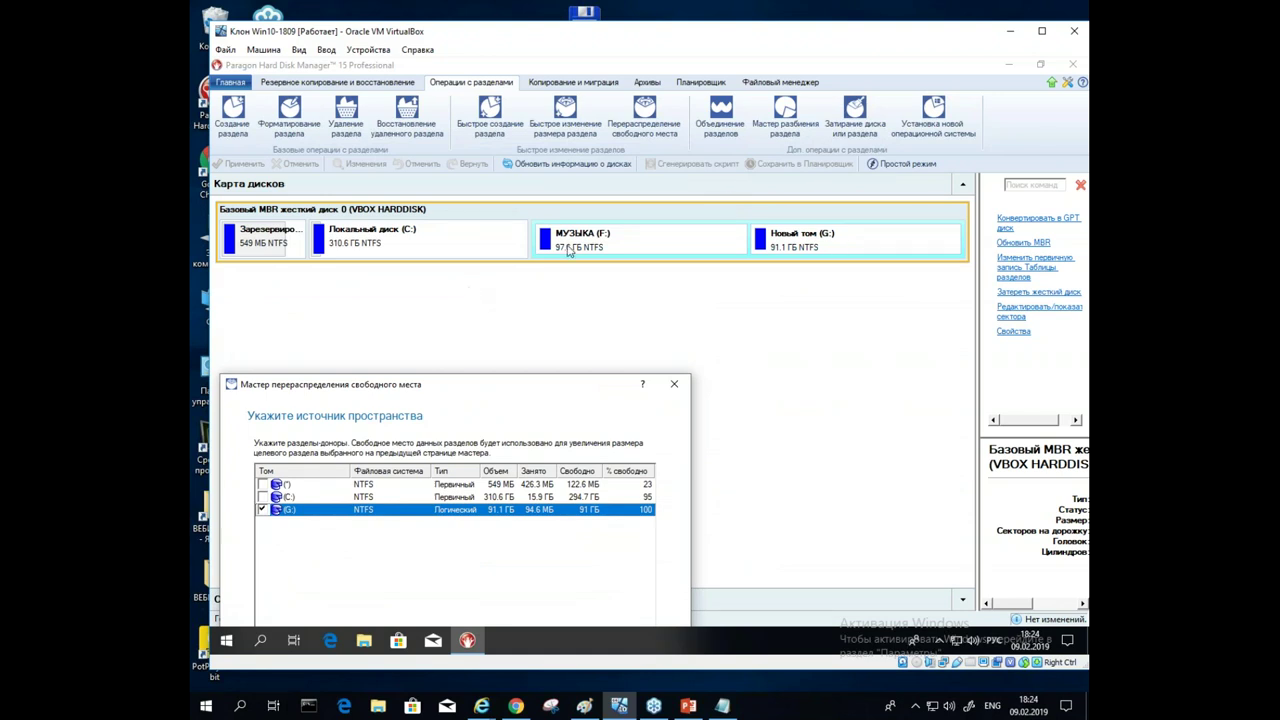
{"action": "left_click_drag", "start_coordinate": [580, 390], "coordinate": [758, 163]}
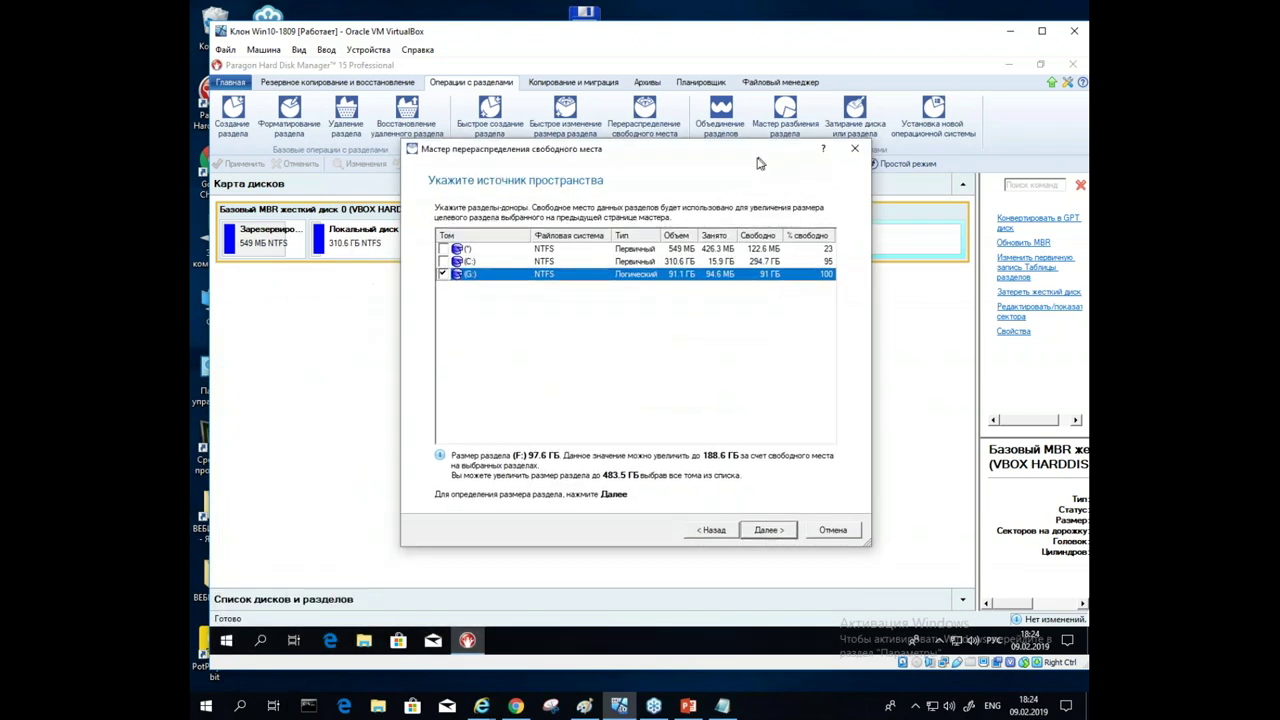
Step: Set the new size of the F: volume to 179237 MB and finish the free space redistribution wizard
{"action": "left_click", "coordinate": [765, 531]}
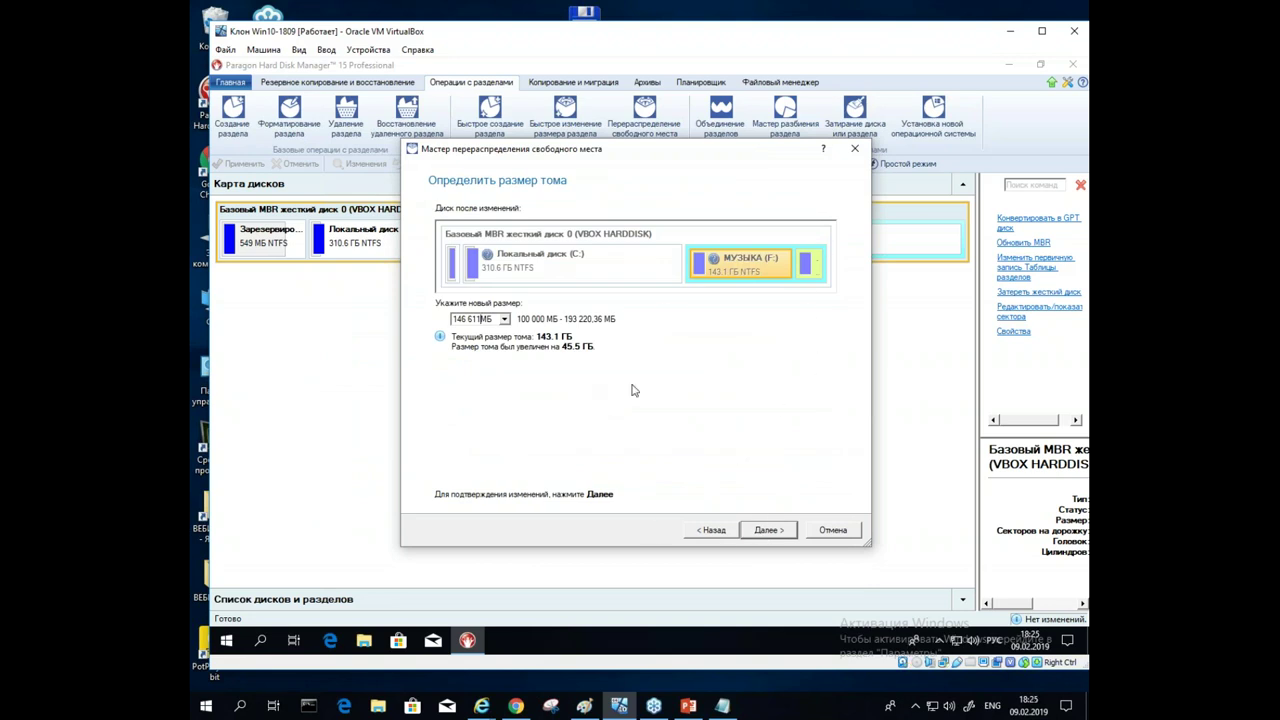
{"action": "left_click", "coordinate": [504, 319]}
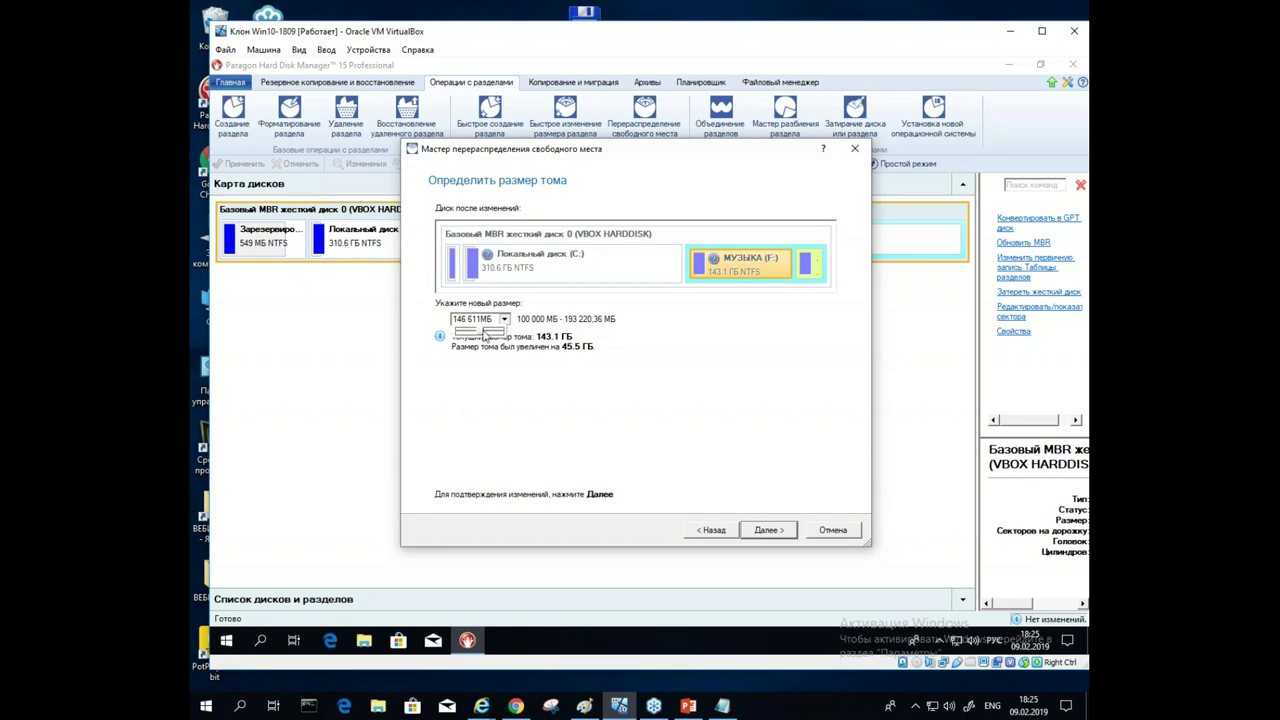
{"action": "left_click_drag", "start_coordinate": [483, 338], "coordinate": [497, 338]}
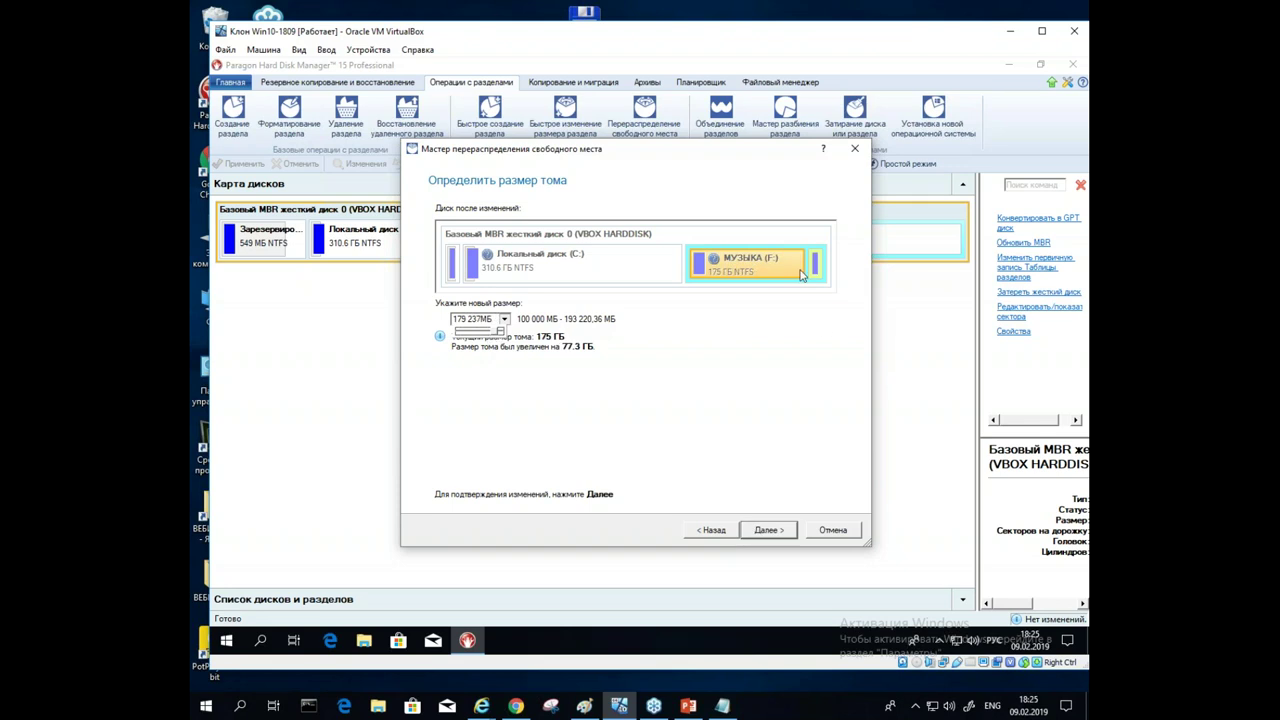
{"action": "left_click", "coordinate": [765, 531]}
{"action": "left_click", "coordinate": [765, 531]}
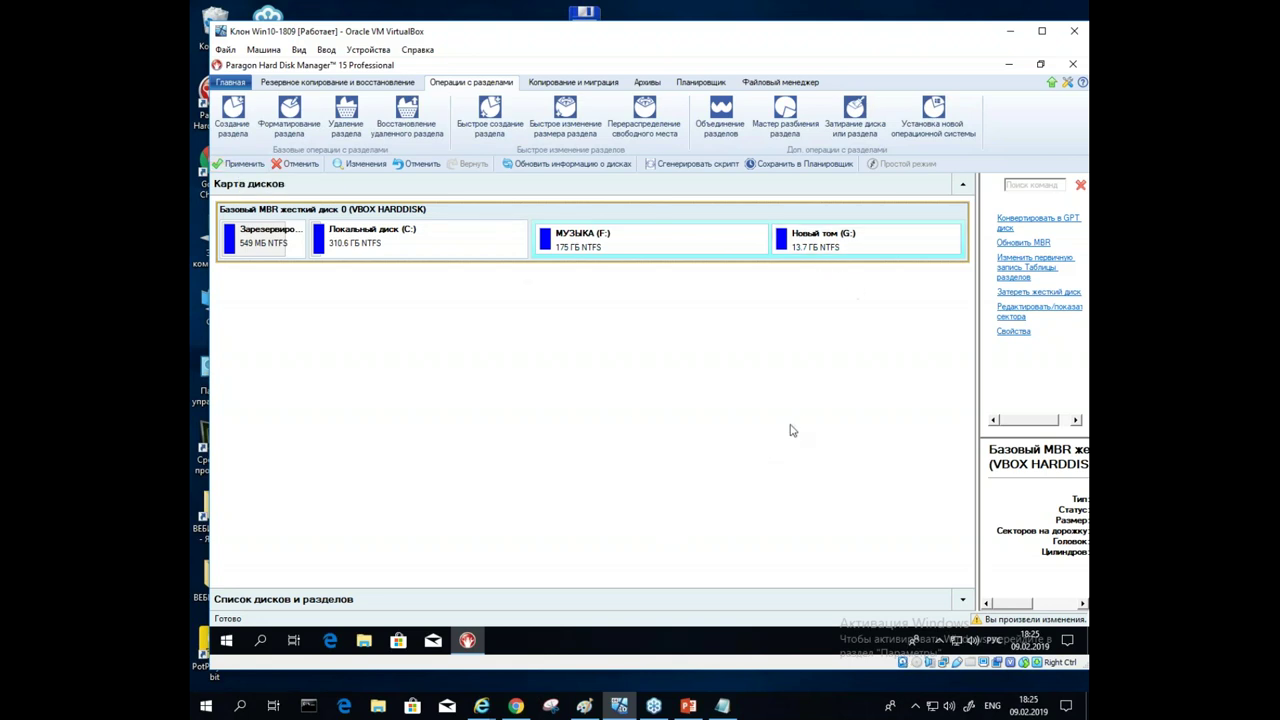
Step: Discard all pending partition changes
{"action": "left_click", "coordinate": [292, 165]}
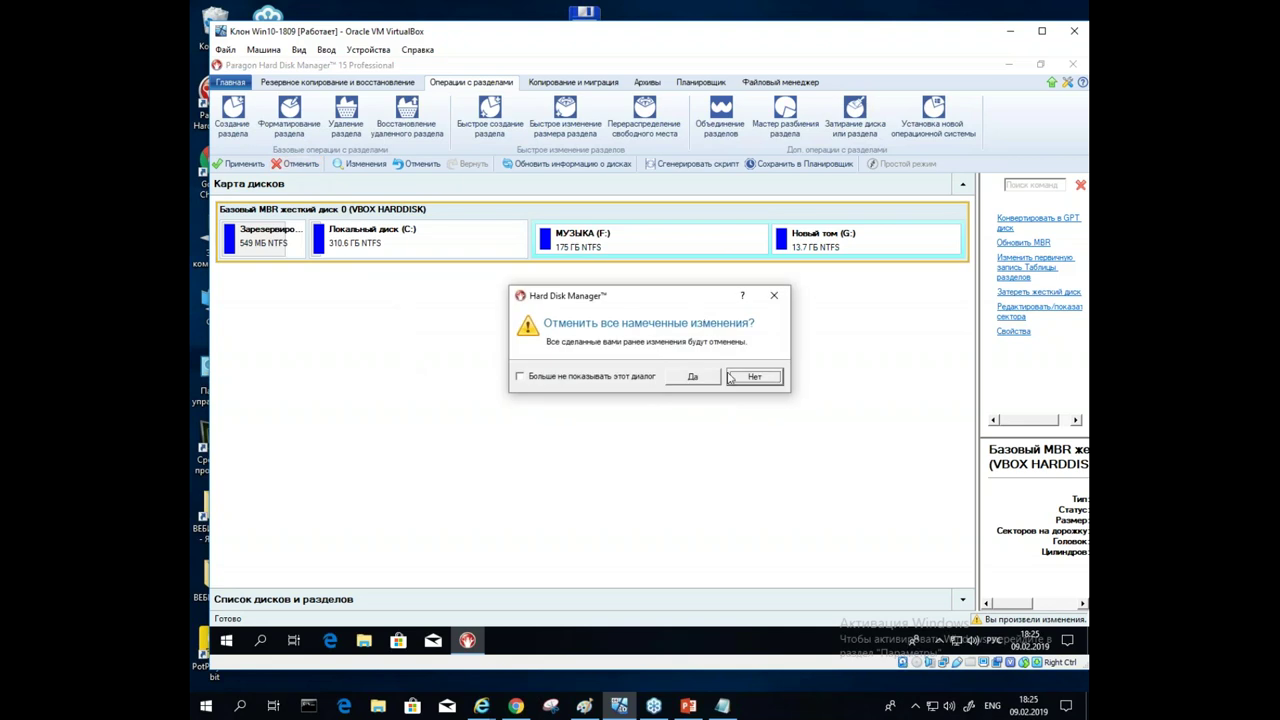
{"action": "left_click", "coordinate": [705, 377]}
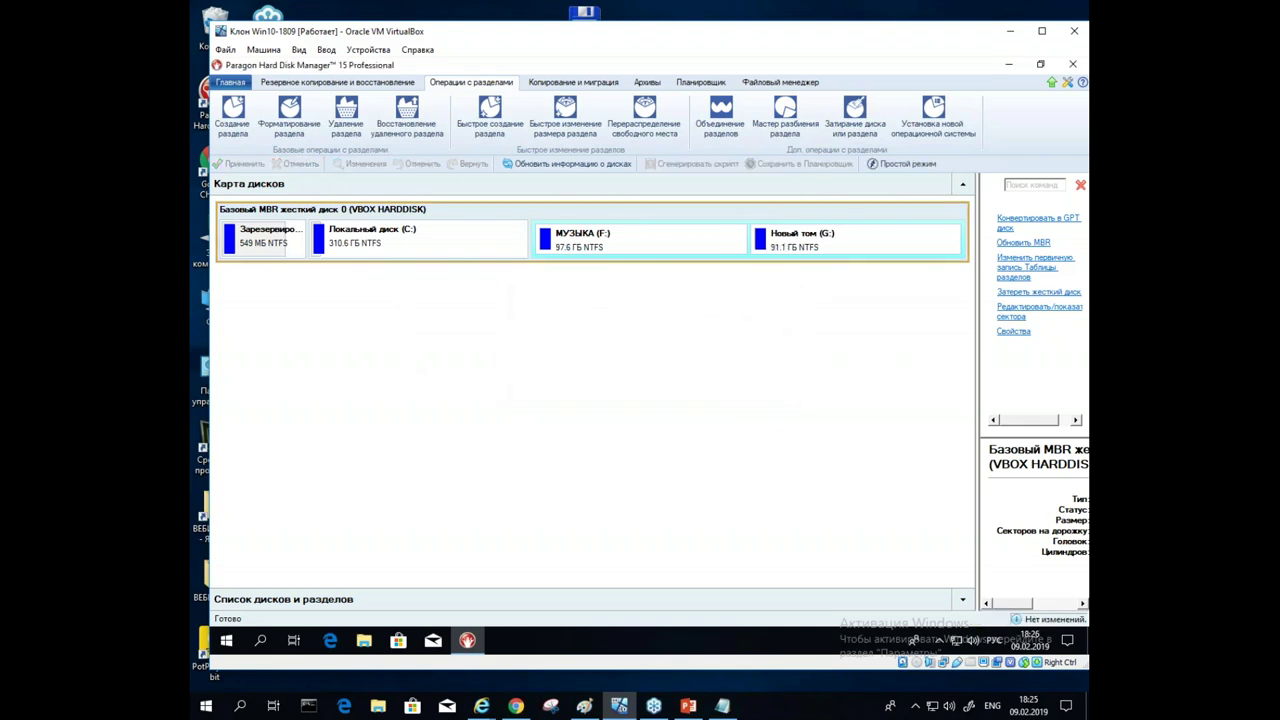
{"action": "mouse_move", "coordinate": [443, 246]}
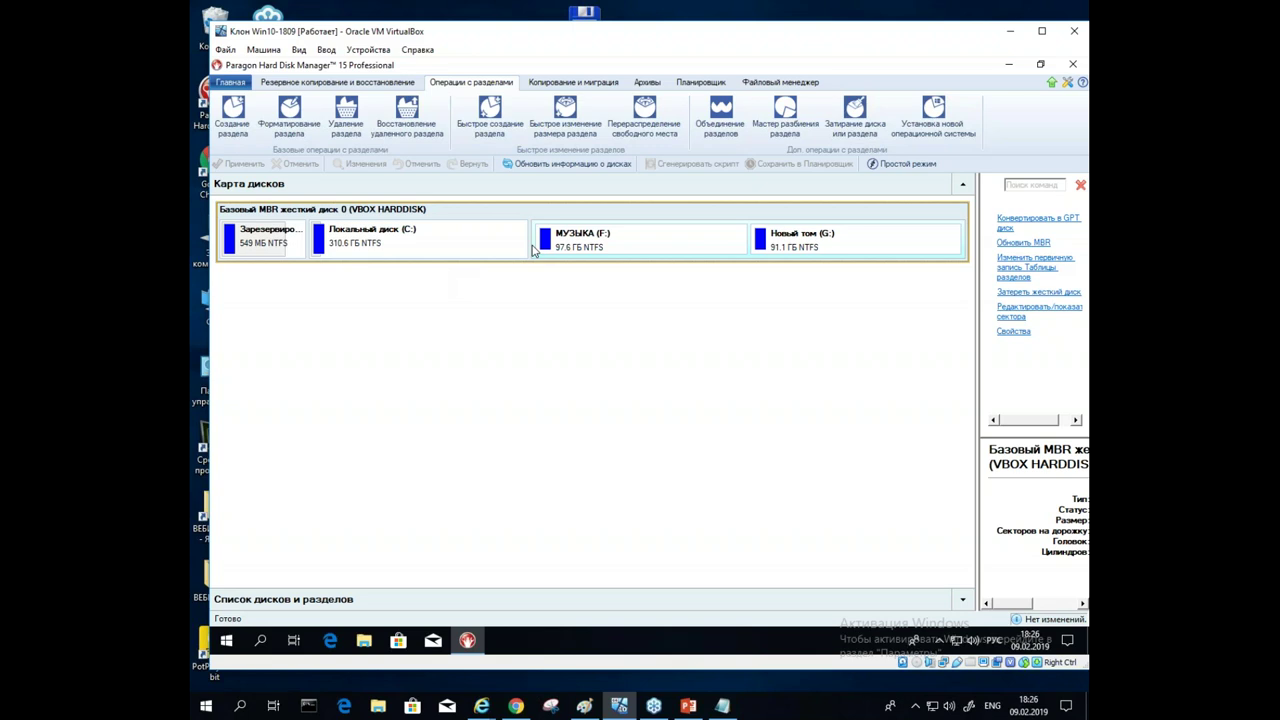
Step: Shrink the system volume C: from its beginning to 185688 MB, leaving 132438 MB of free space before it
{"action": "mouse_move", "coordinate": [533, 250]}
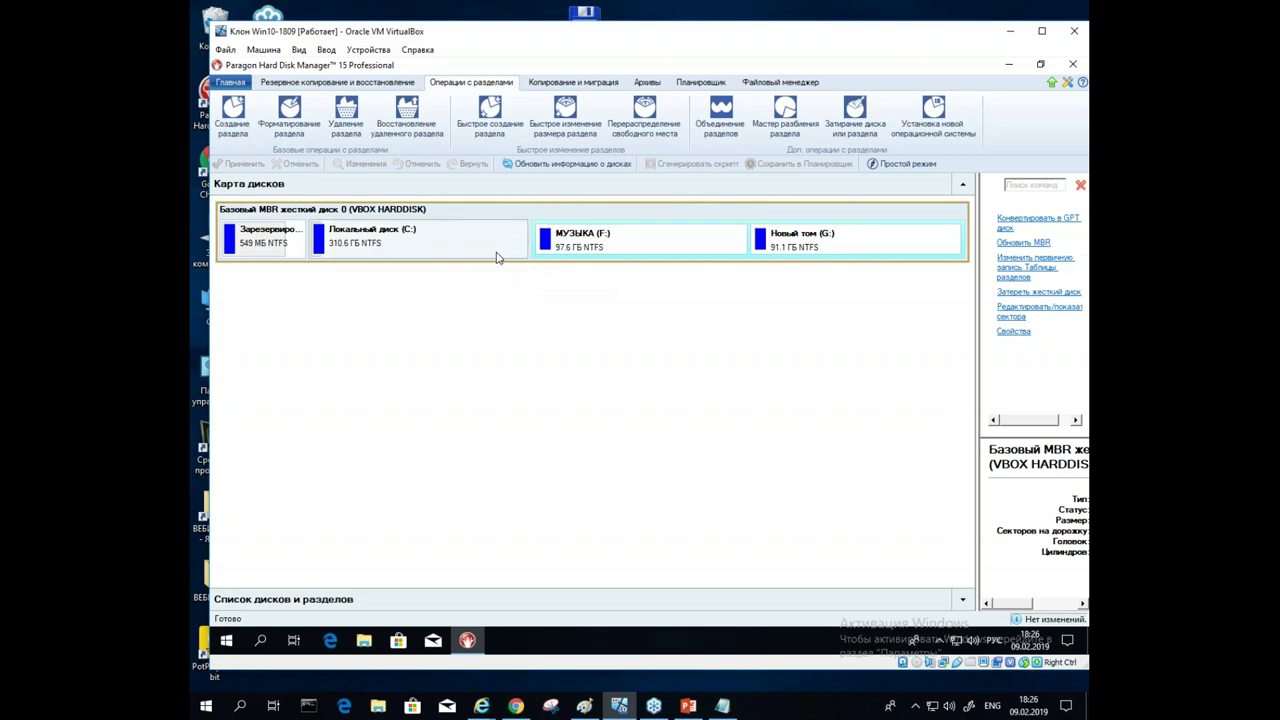
{"action": "right_click", "coordinate": [437, 236]}
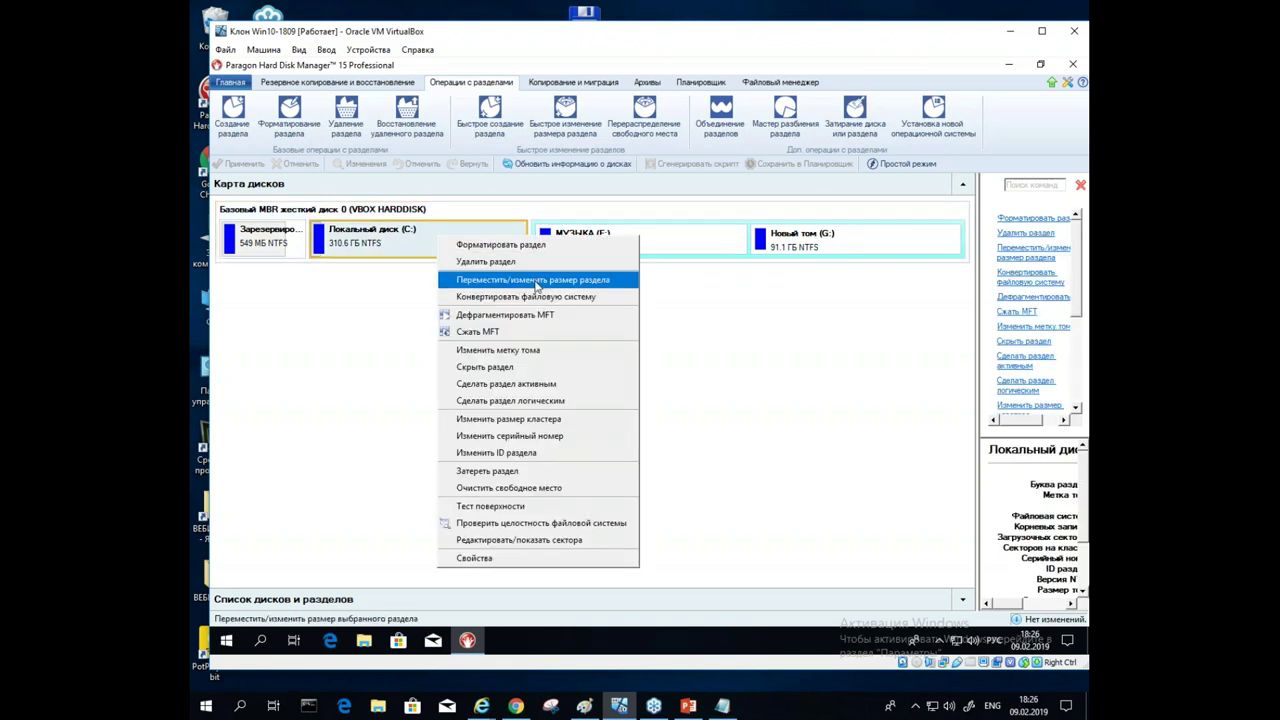
{"action": "left_click", "coordinate": [537, 281]}
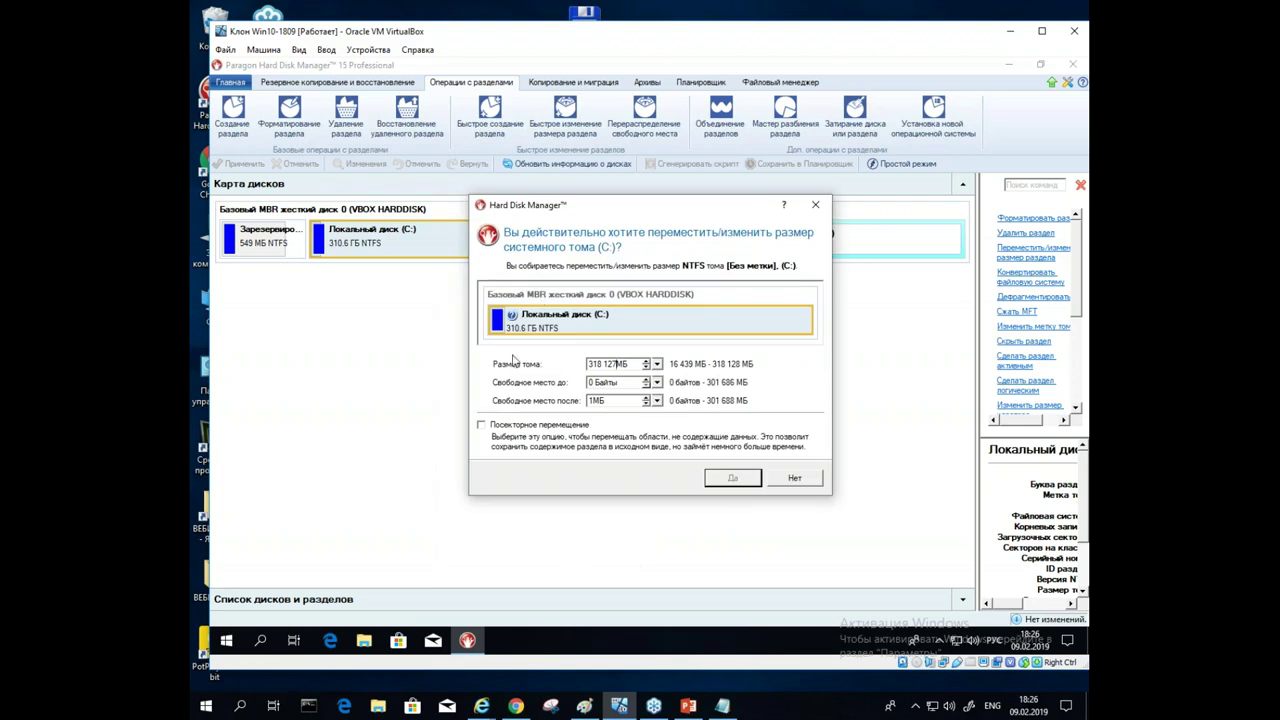
{"action": "left_click_drag", "start_coordinate": [493, 322], "coordinate": [625, 320]}
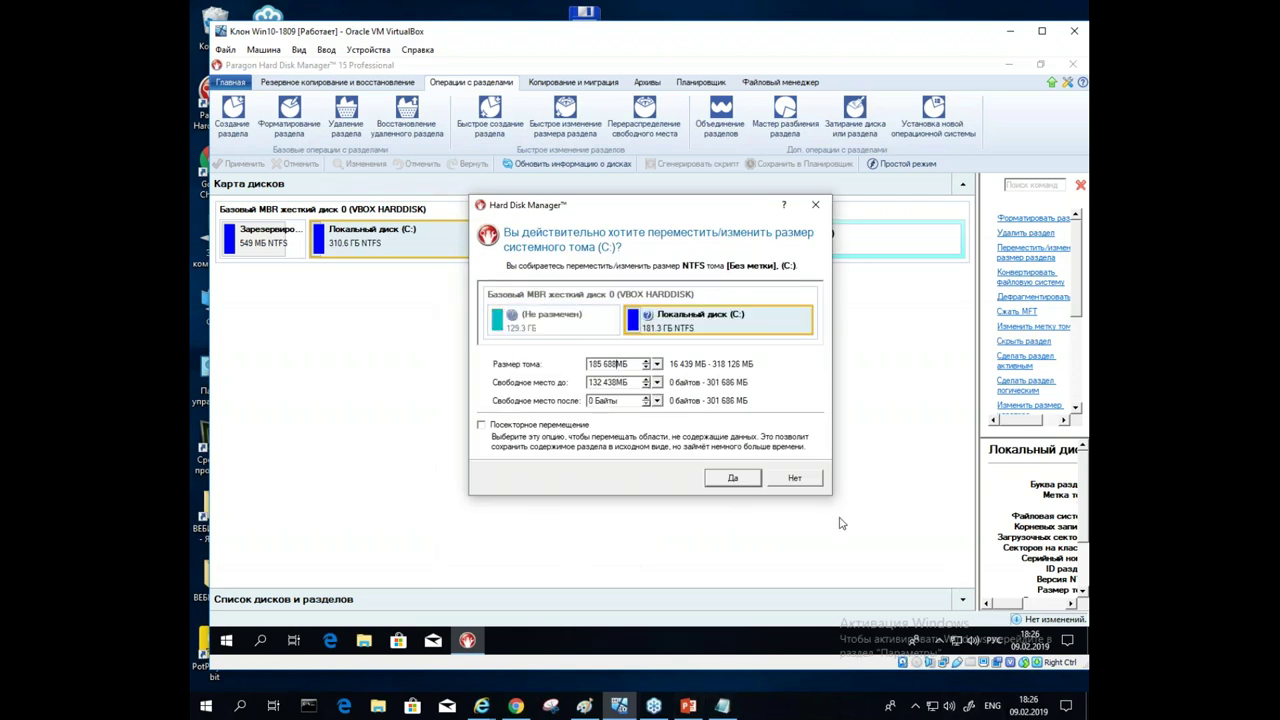
{"action": "left_click", "coordinate": [732, 478]}
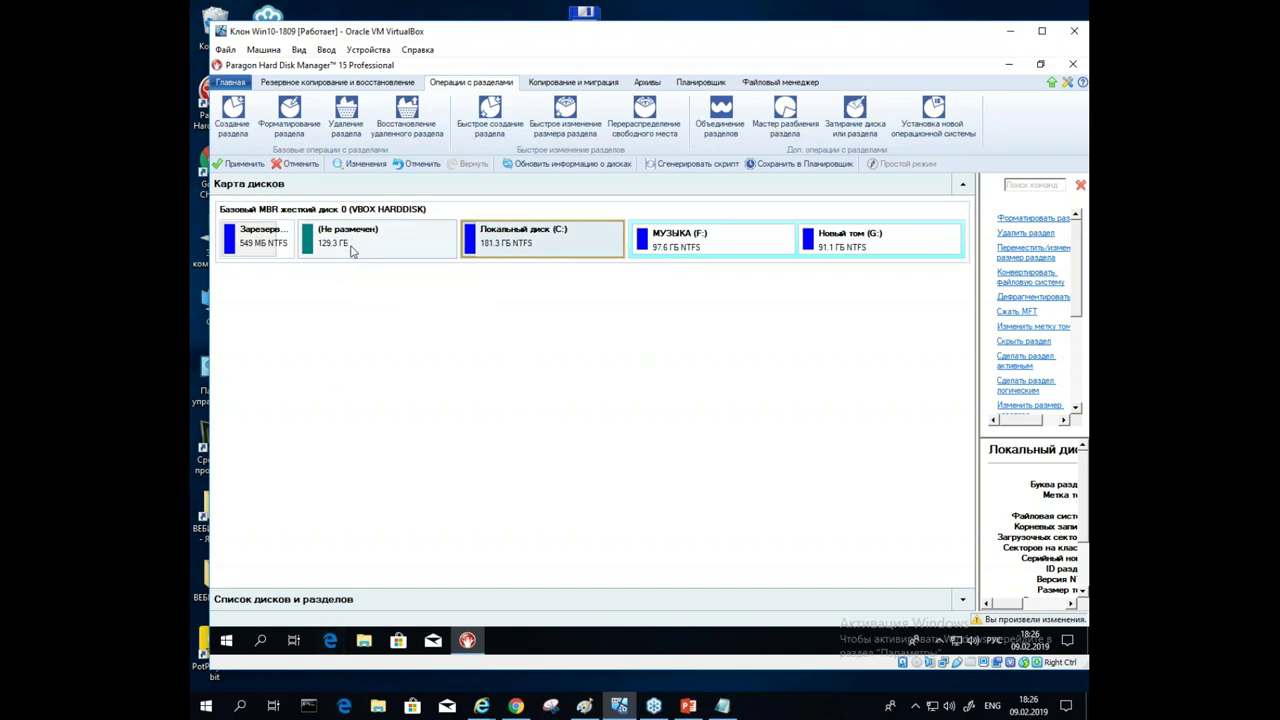
Step: Create a primary NTFS partition filling the unallocated space before C:, with 132438 MB, label Новый том and letter E:
{"action": "mouse_move", "coordinate": [351, 251]}
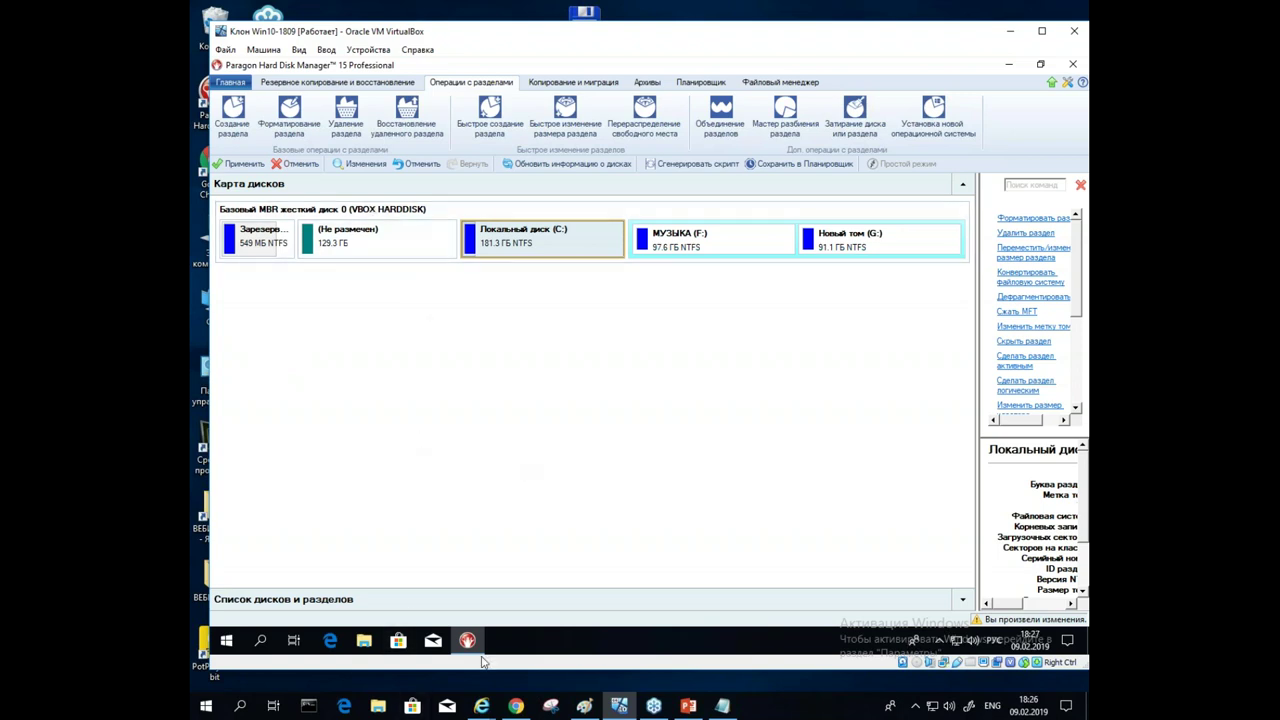
{"action": "right_click", "coordinate": [396, 240]}
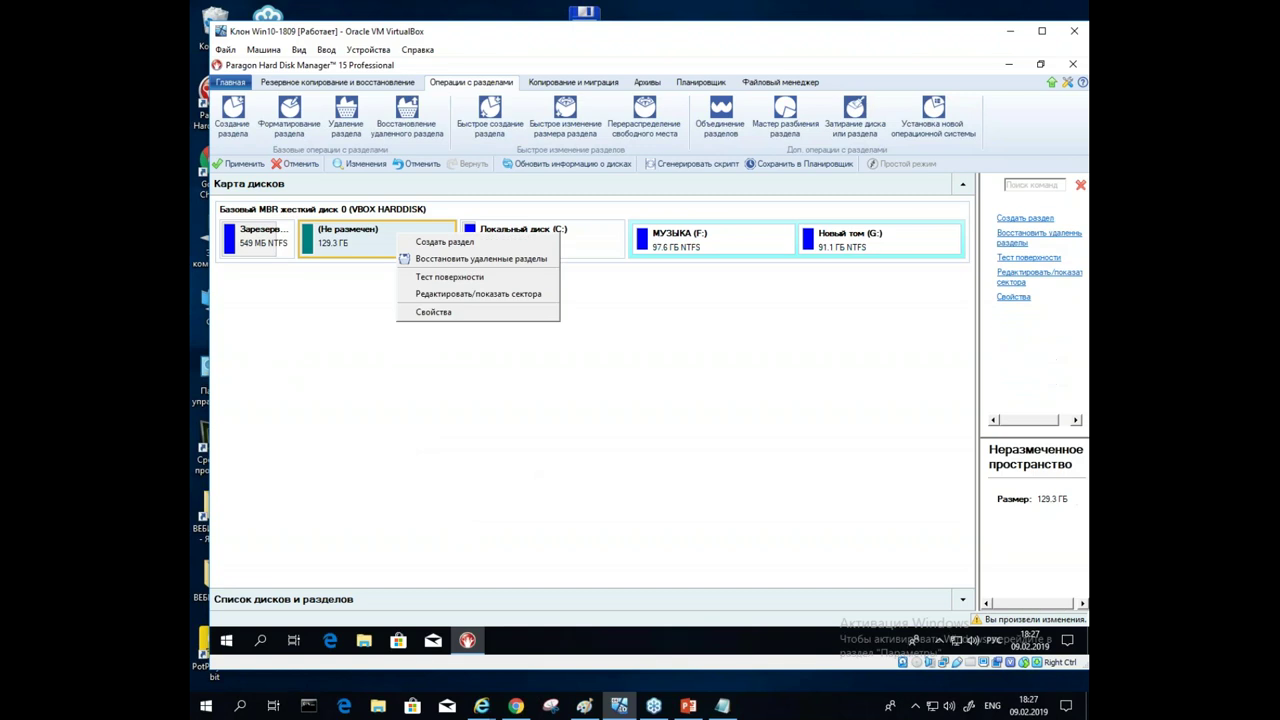
{"action": "left_click", "coordinate": [445, 243]}
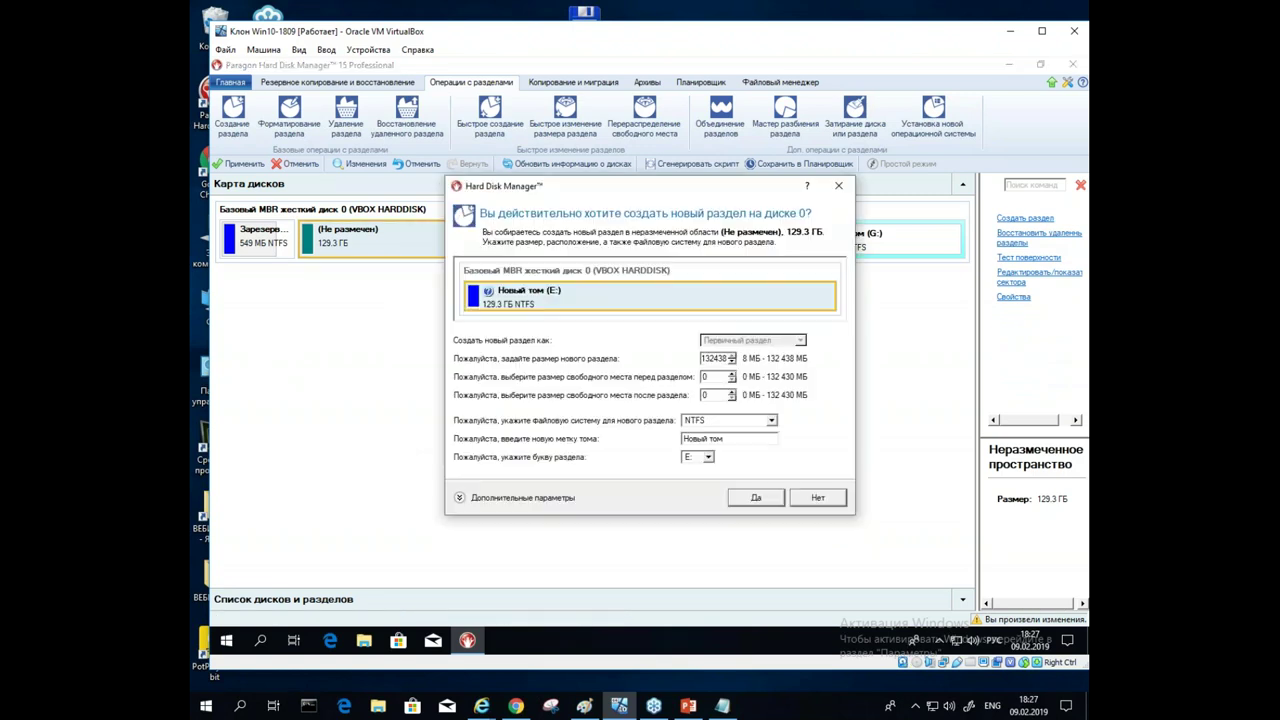
{"action": "left_click", "coordinate": [751, 499]}
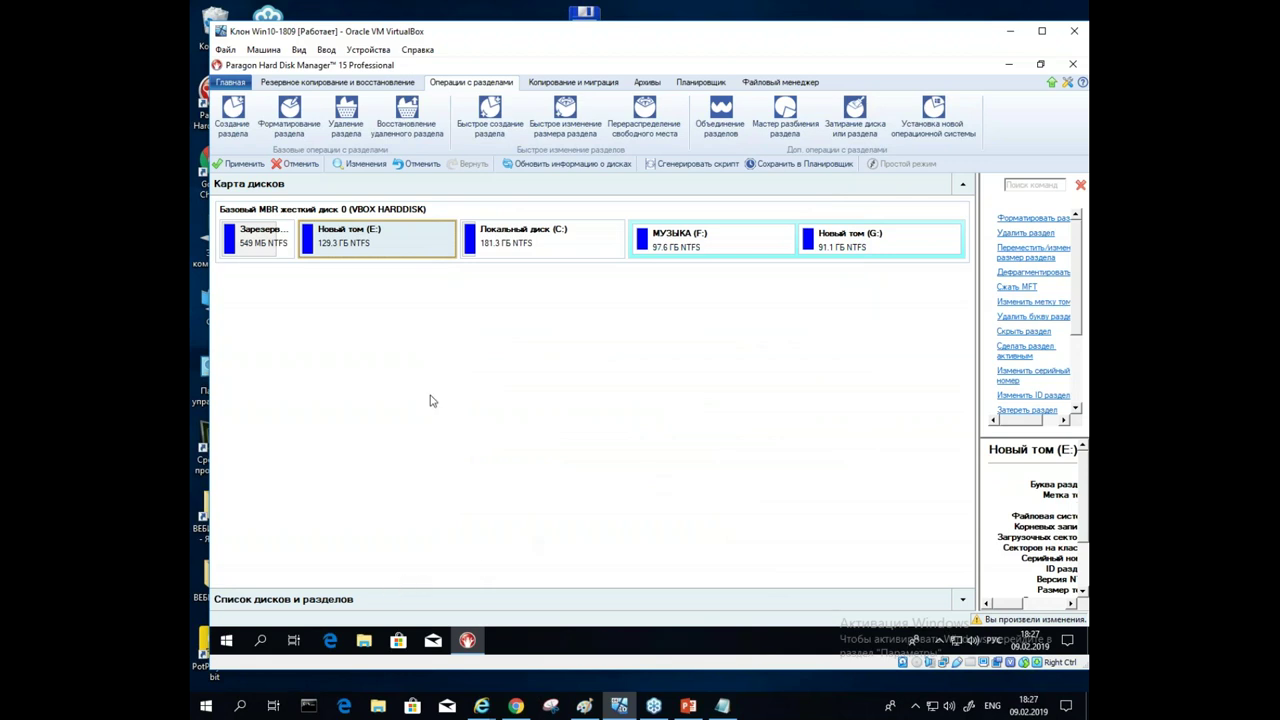
Step: Discard the pending C: resize and the new E: partition
{"action": "left_click", "coordinate": [287, 164]}
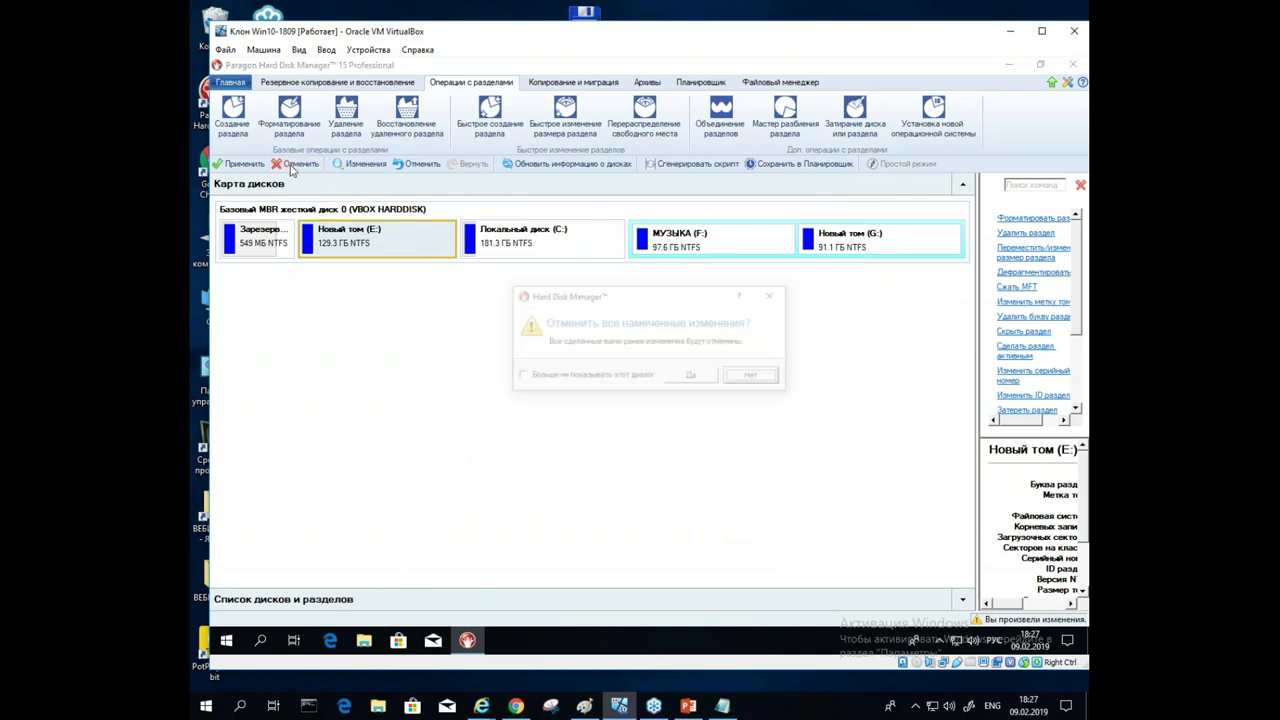
{"action": "left_click", "coordinate": [693, 377]}
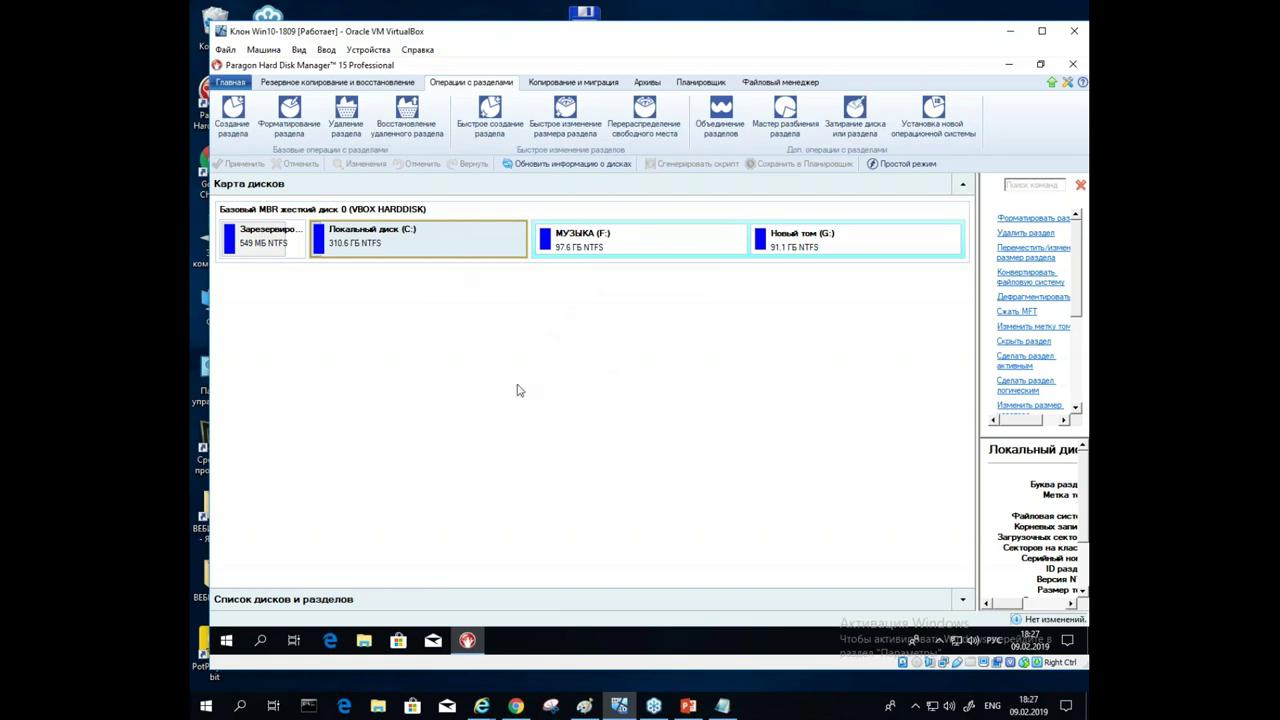
Step: Close Paragon Hard Disk Manager and minimize the VirtualBox virtual machine window
{"action": "left_click_drag", "start_coordinate": [977, 302], "coordinate": [951, 308]}
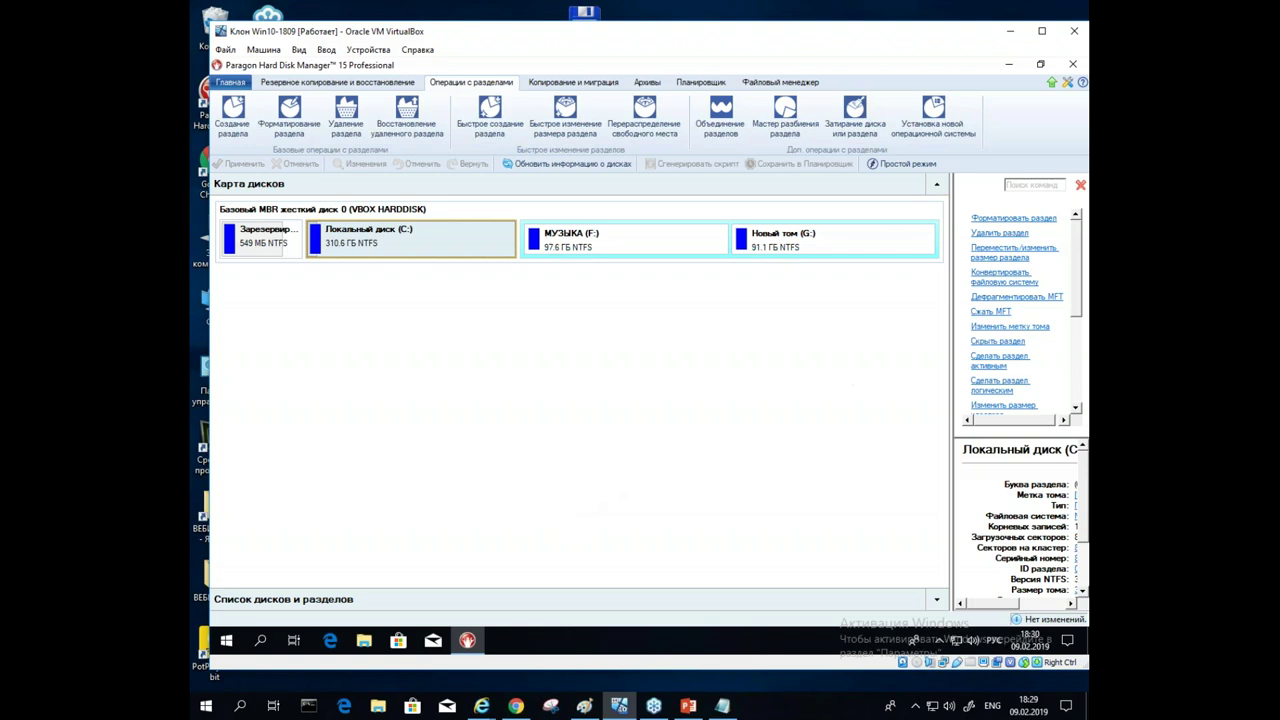
{"action": "left_click", "coordinate": [1072, 66]}
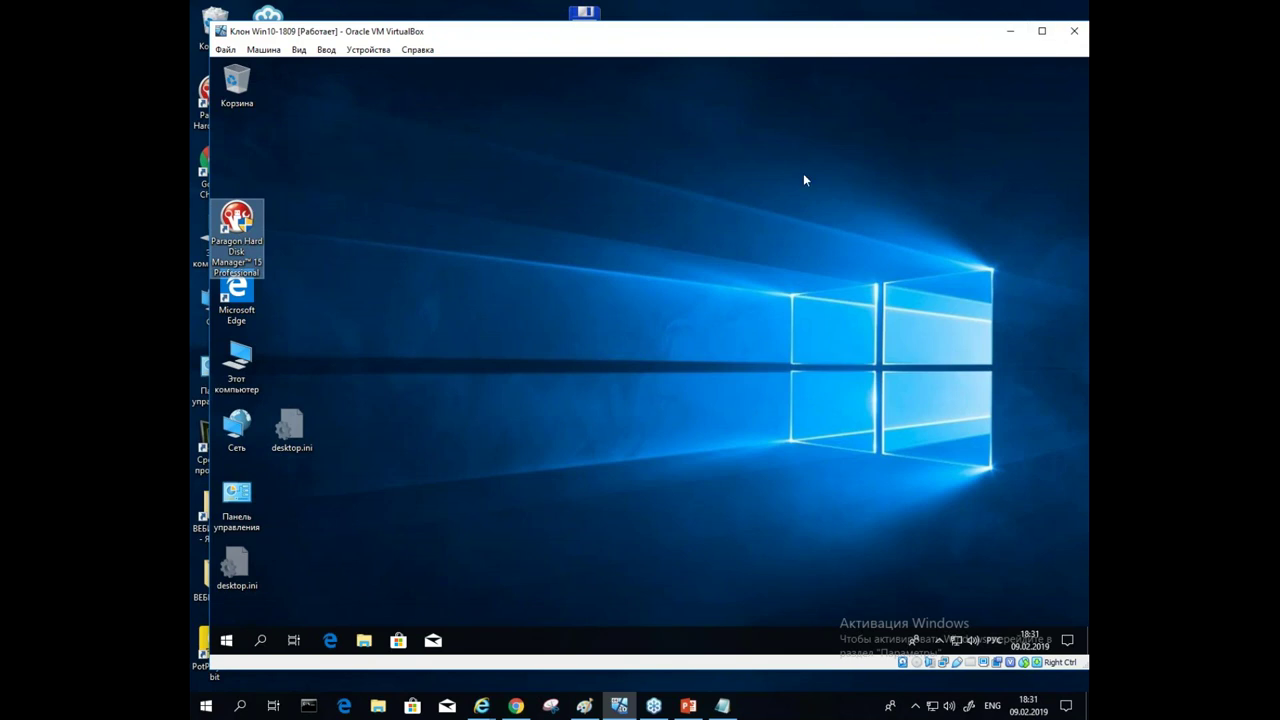
{"action": "left_click", "coordinate": [1009, 36]}
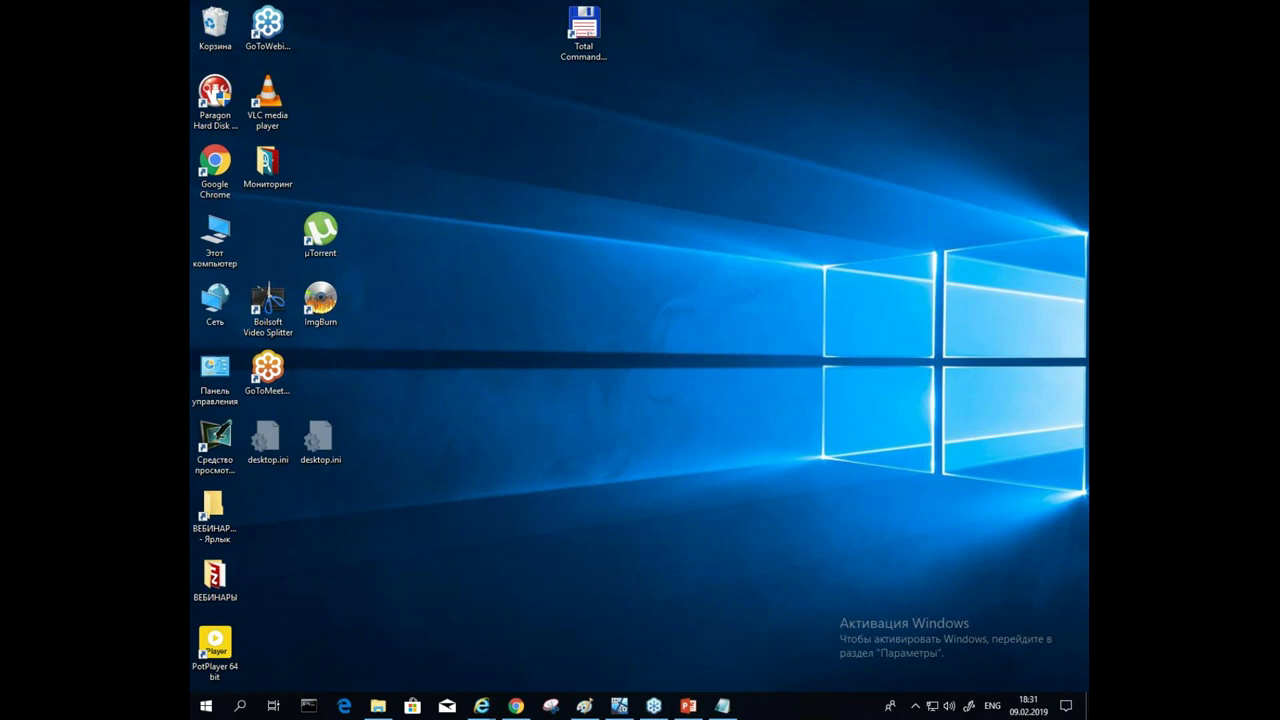
Step: Switch to Notepad to show the link in ЯНДЕКС-ДИСК.txt, and reposition its window on the host desktop
{"action": "key", "text": "super+e"}
{"action": "left_click_drag", "start_coordinate": [946, 52], "coordinate": [748, 100]}
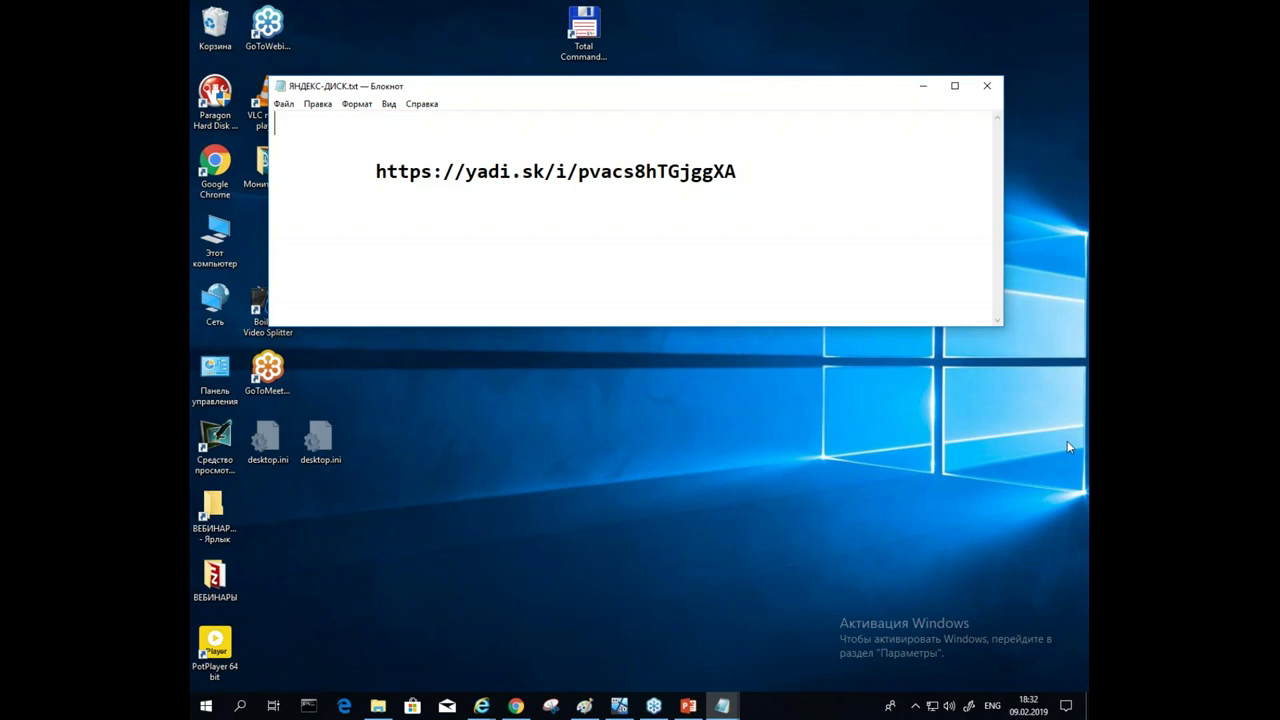
{"action": "left_click", "coordinate": [1048, 366]}
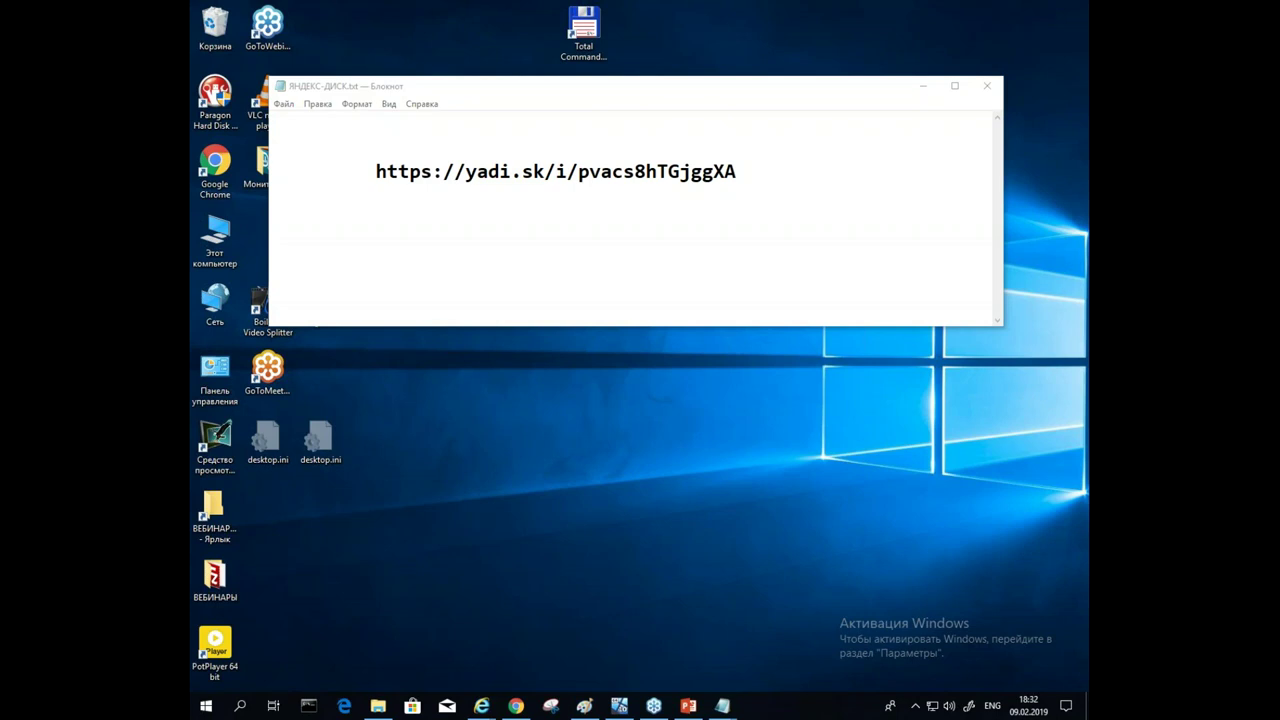